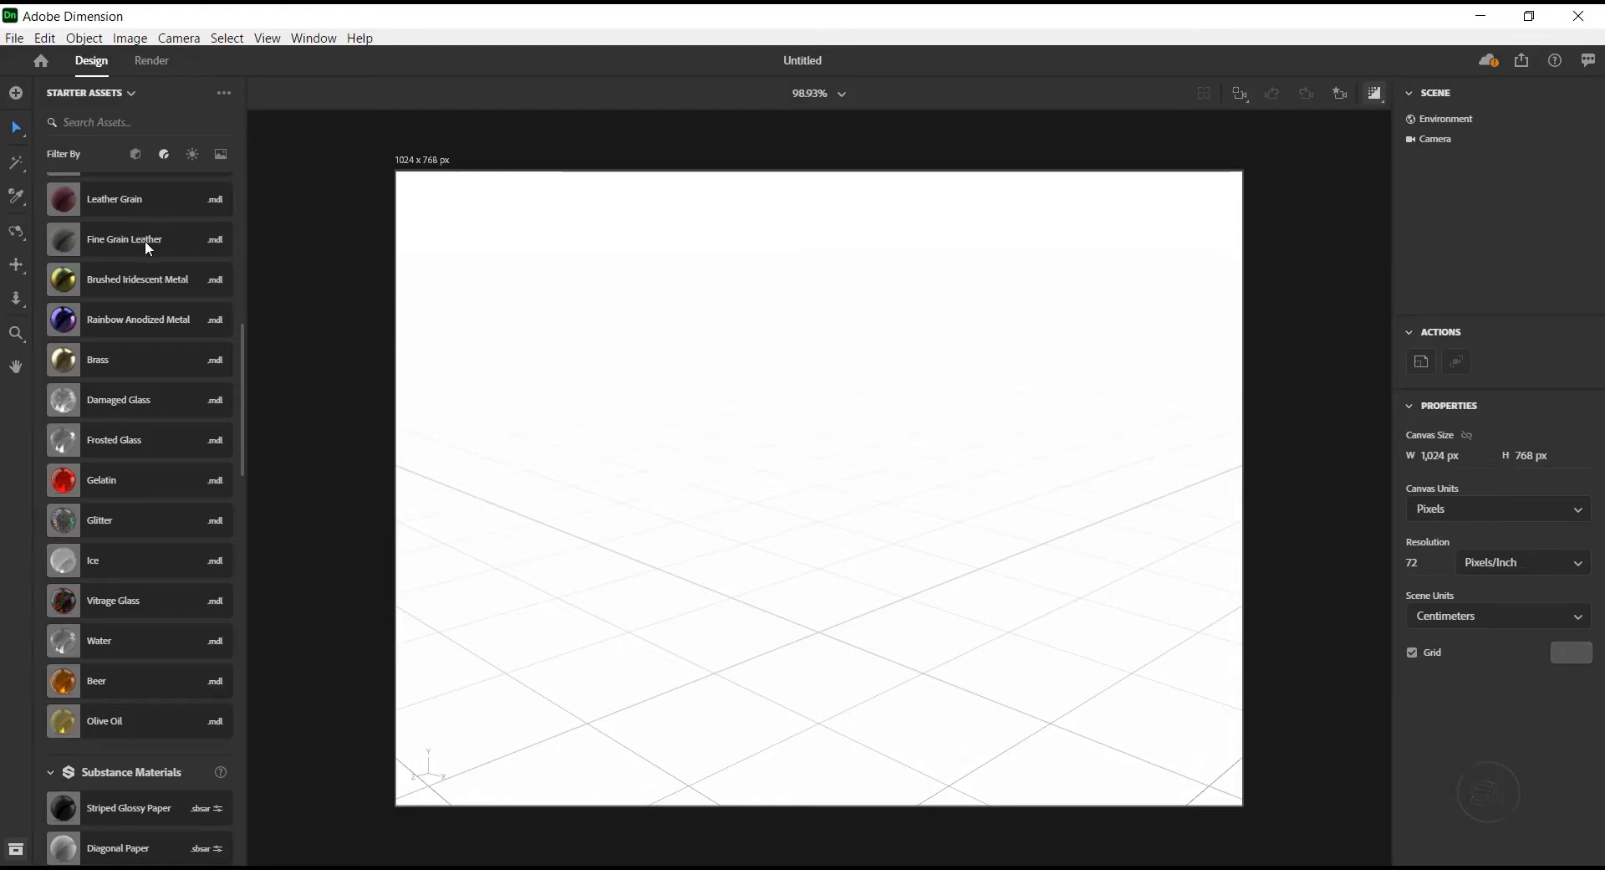
Filter the starter assets to models, add the Square Bottle to the scene and turn off the render preview
{"action": "left_click", "coordinate": [138, 155]}
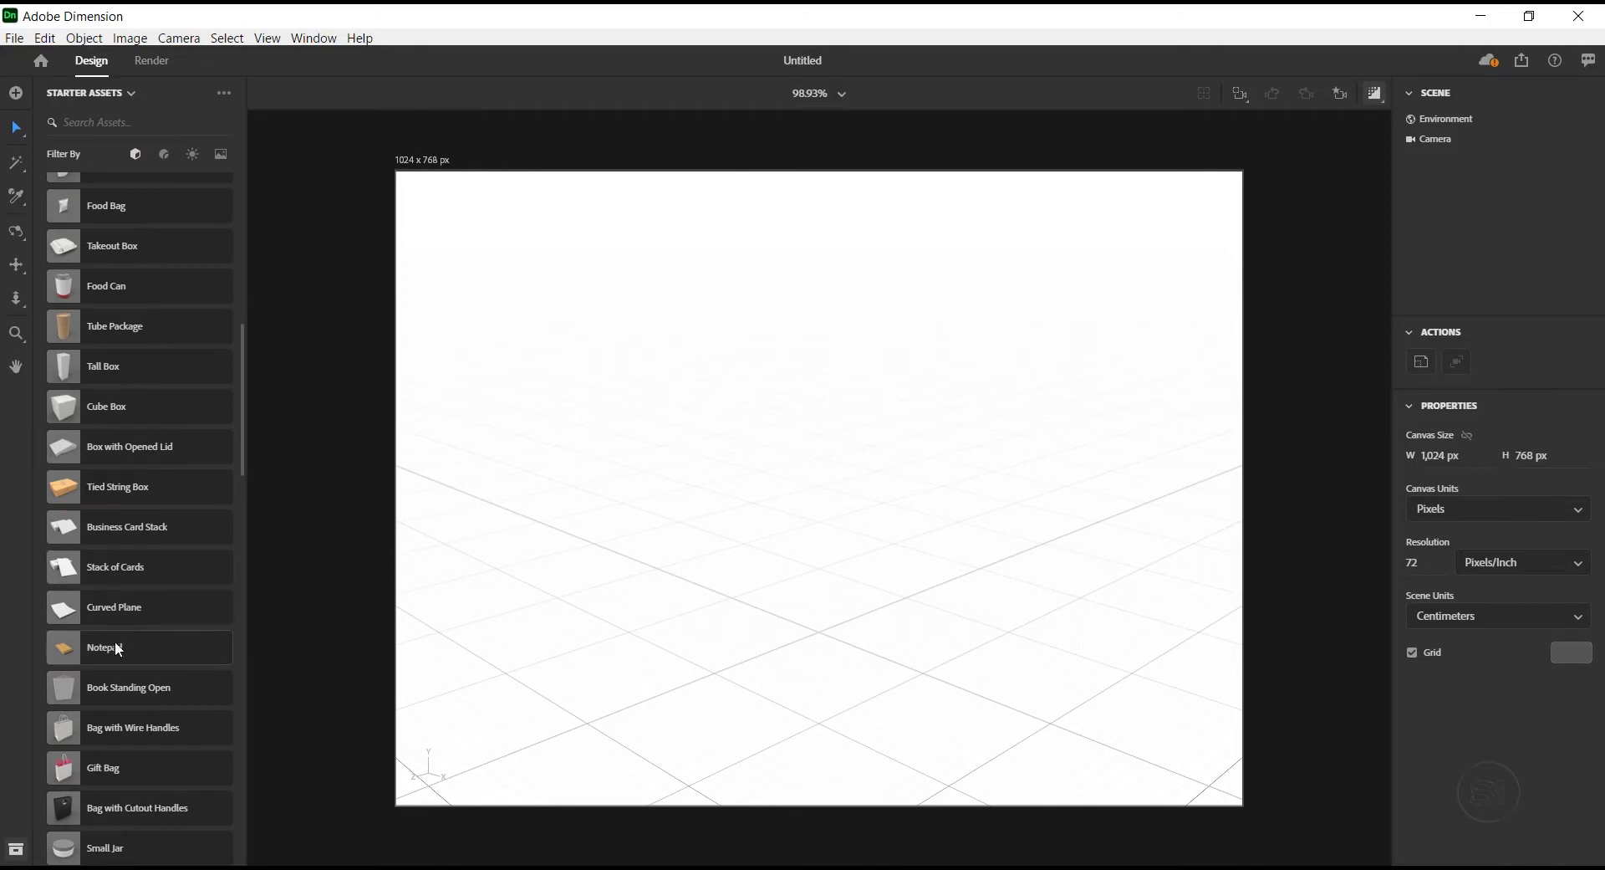
{"action": "scroll", "coordinate": [130, 624], "scroll_direction": "up", "scroll_amount": 10}
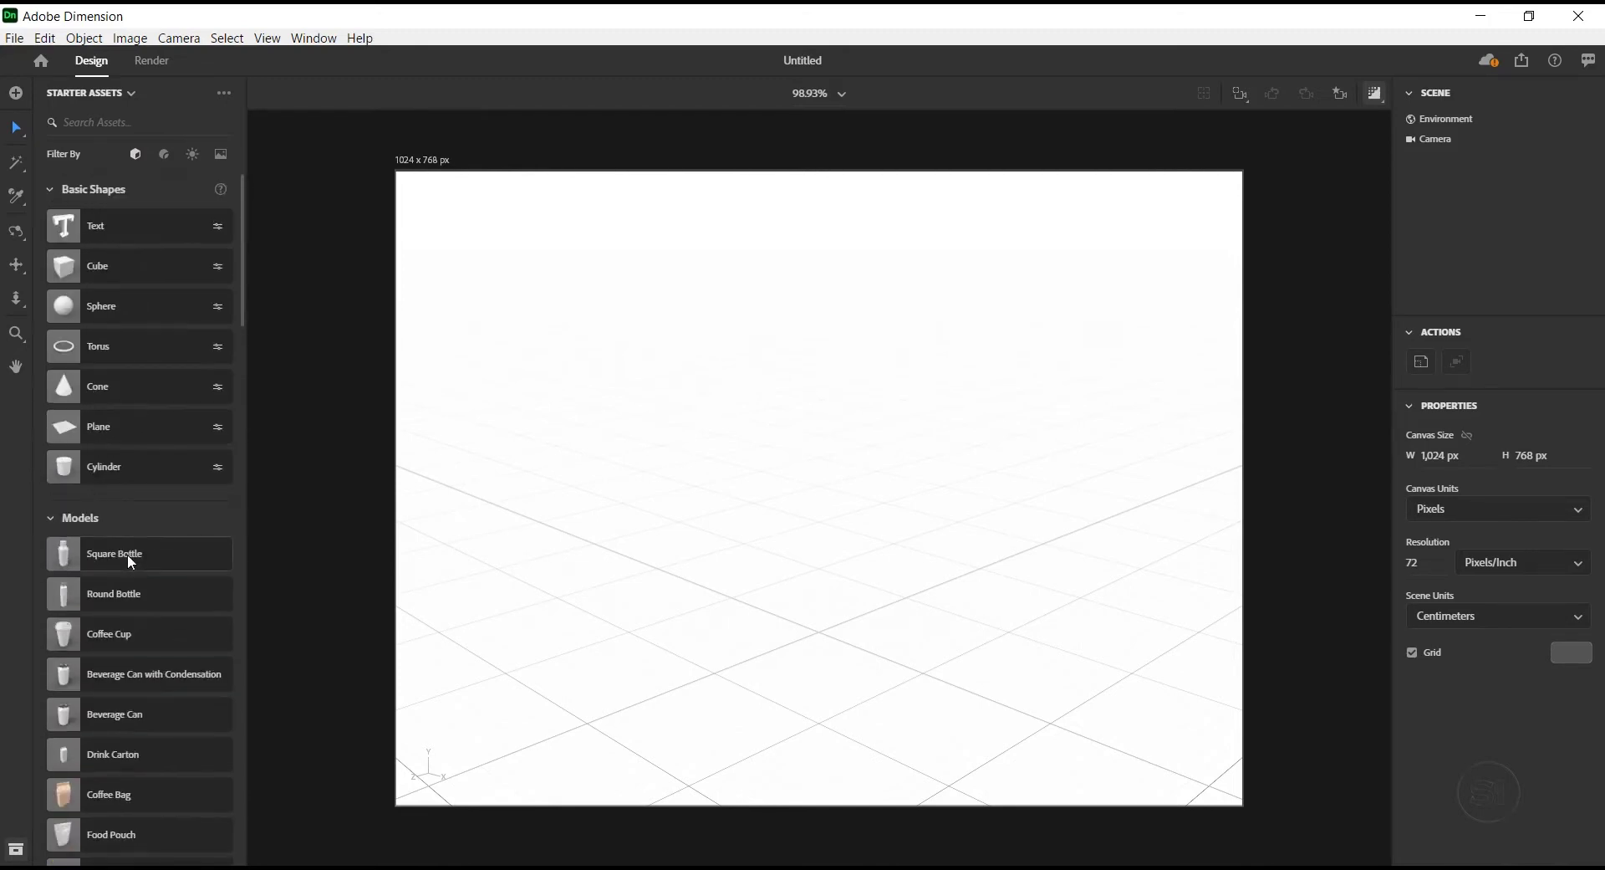
{"action": "left_click", "coordinate": [129, 558]}
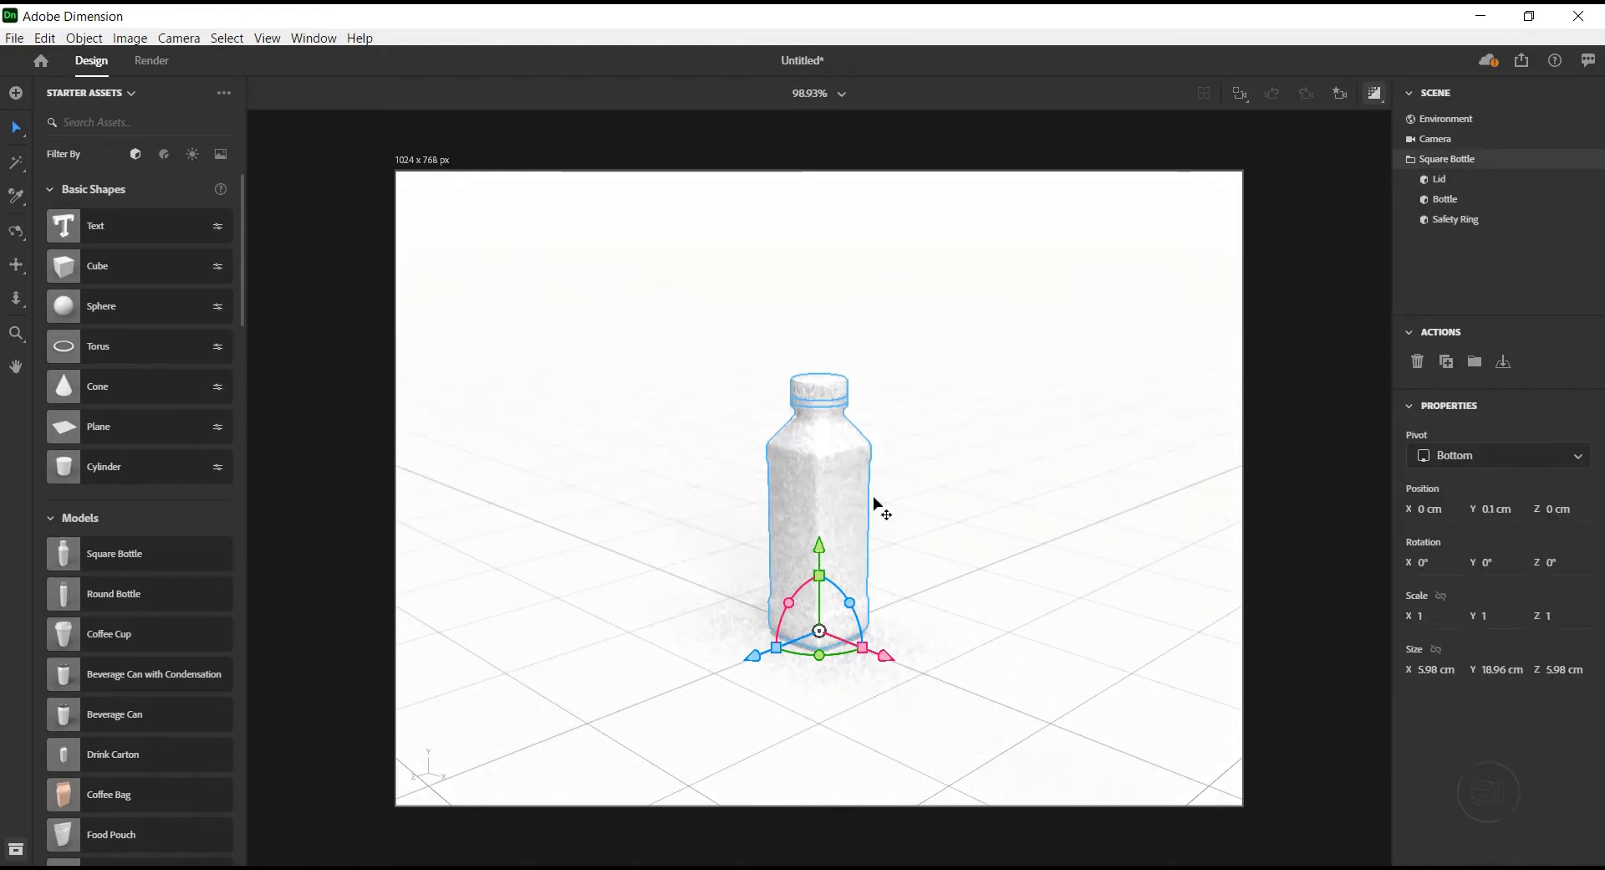
{"action": "left_click", "coordinate": [1375, 93]}
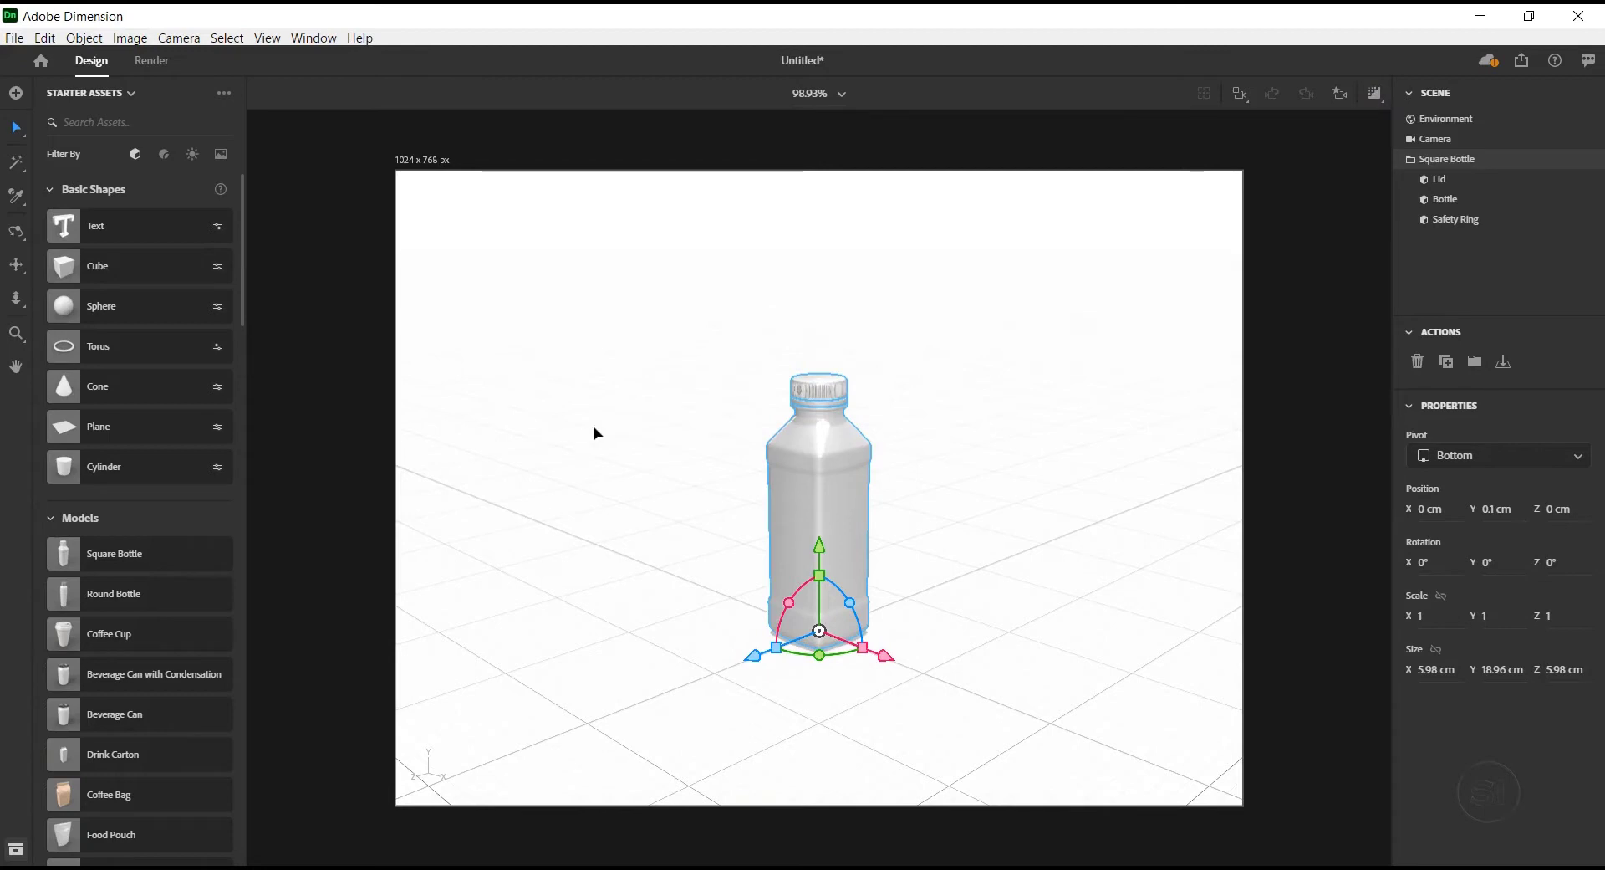
{"action": "left_click", "coordinate": [15, 39]}
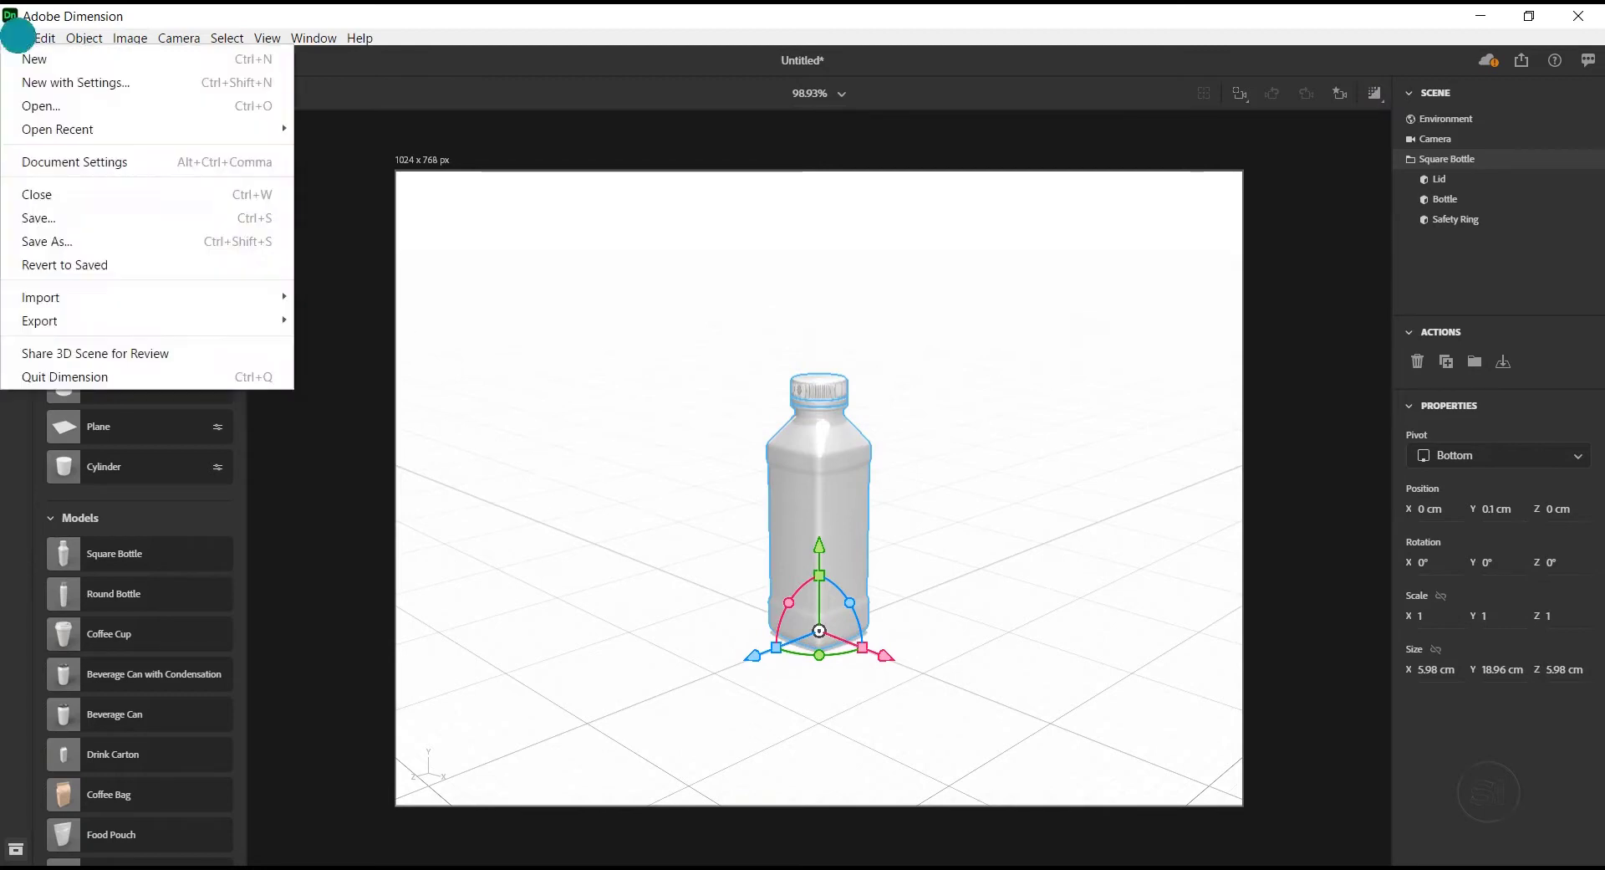
{"action": "mouse_move", "coordinate": [100, 320]}
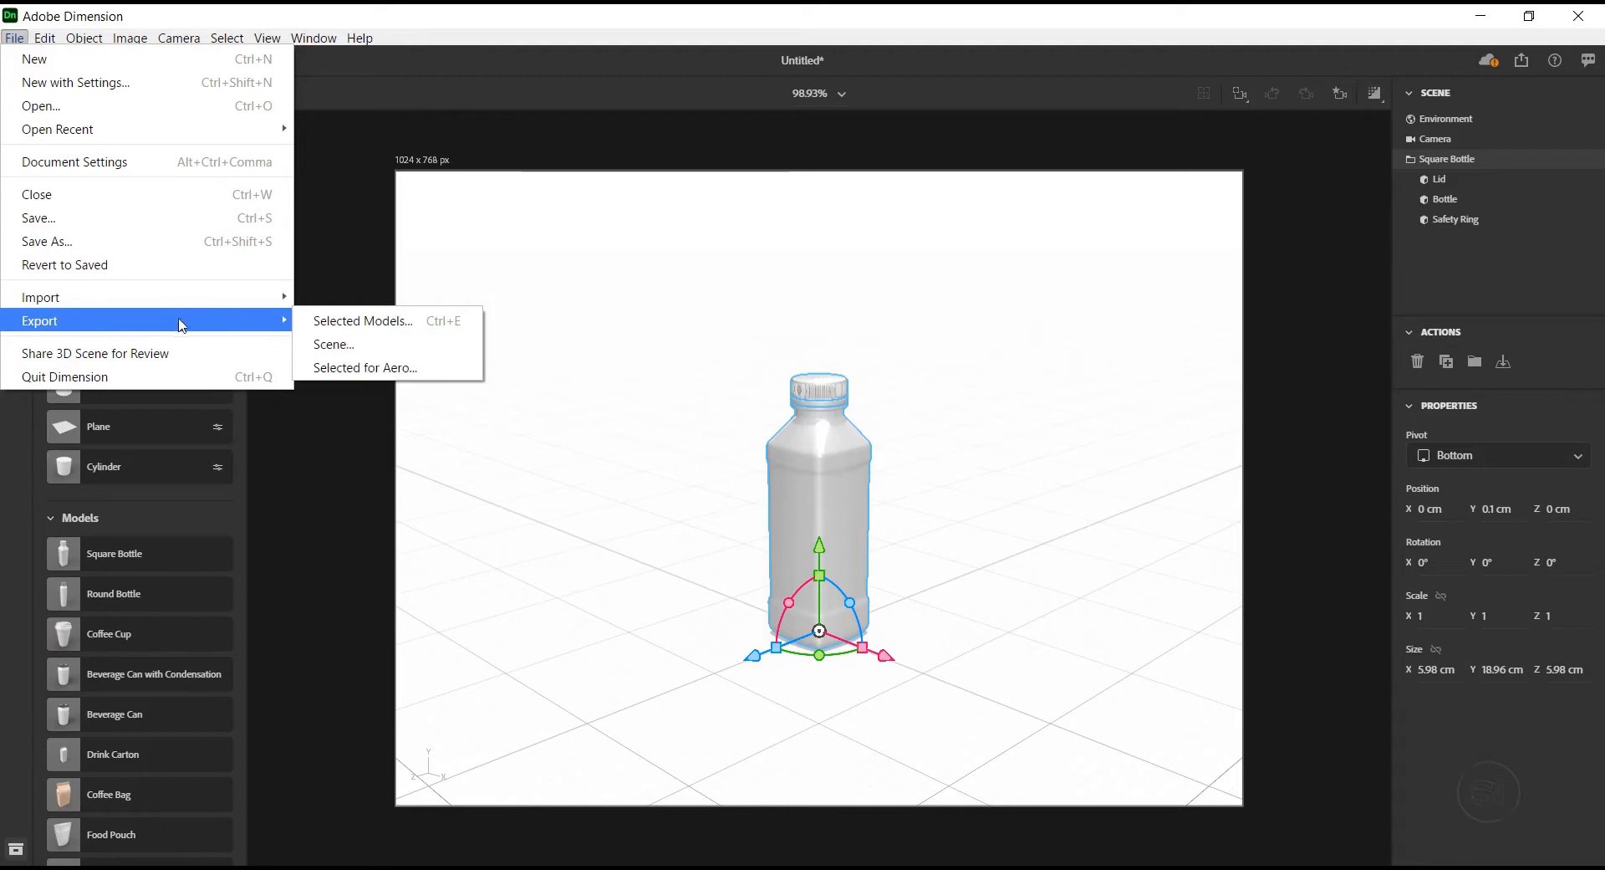
{"action": "key", "text": "Escape"}
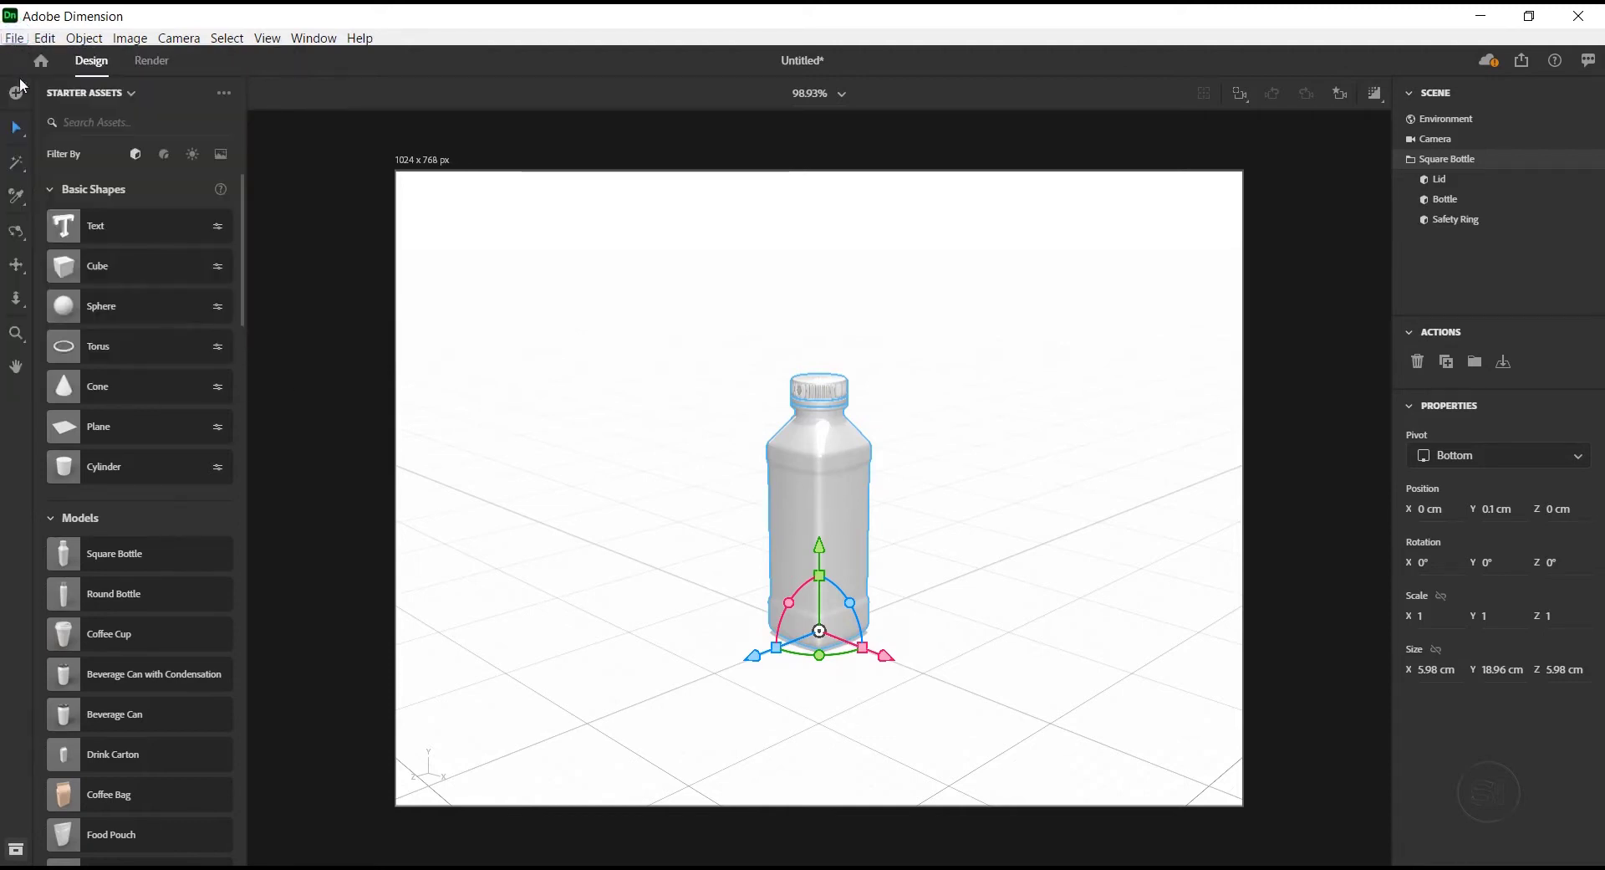
Export the selected Square Bottle as an OBJ file named bottle in the Downloads folder
{"action": "left_click", "coordinate": [14, 38]}
{"action": "left_click", "coordinate": [80, 322]}
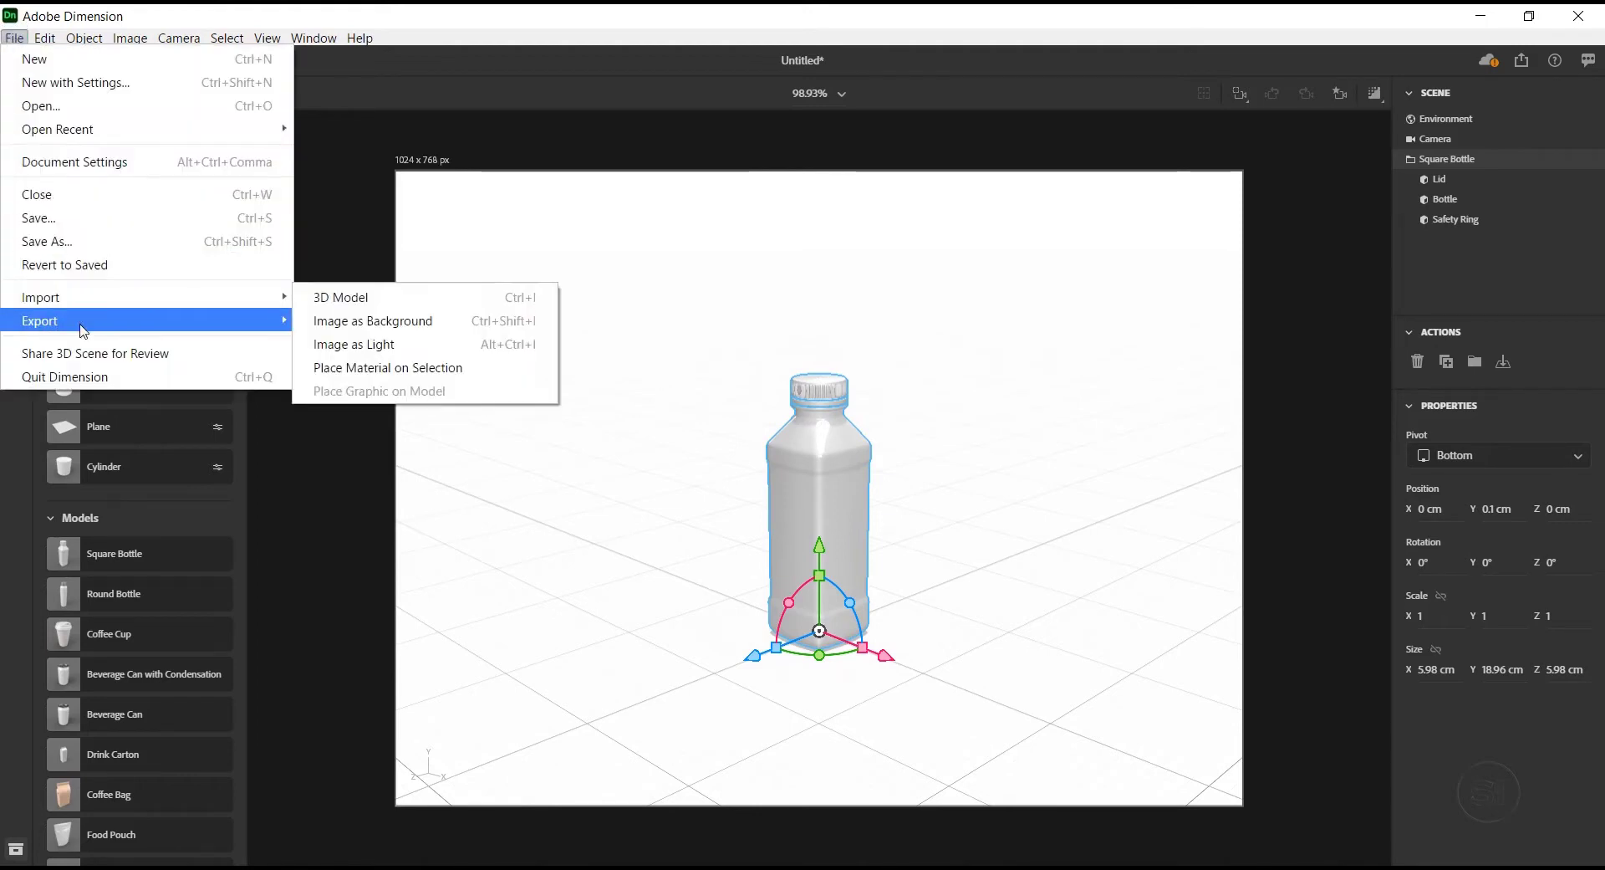
{"action": "left_click", "coordinate": [414, 326]}
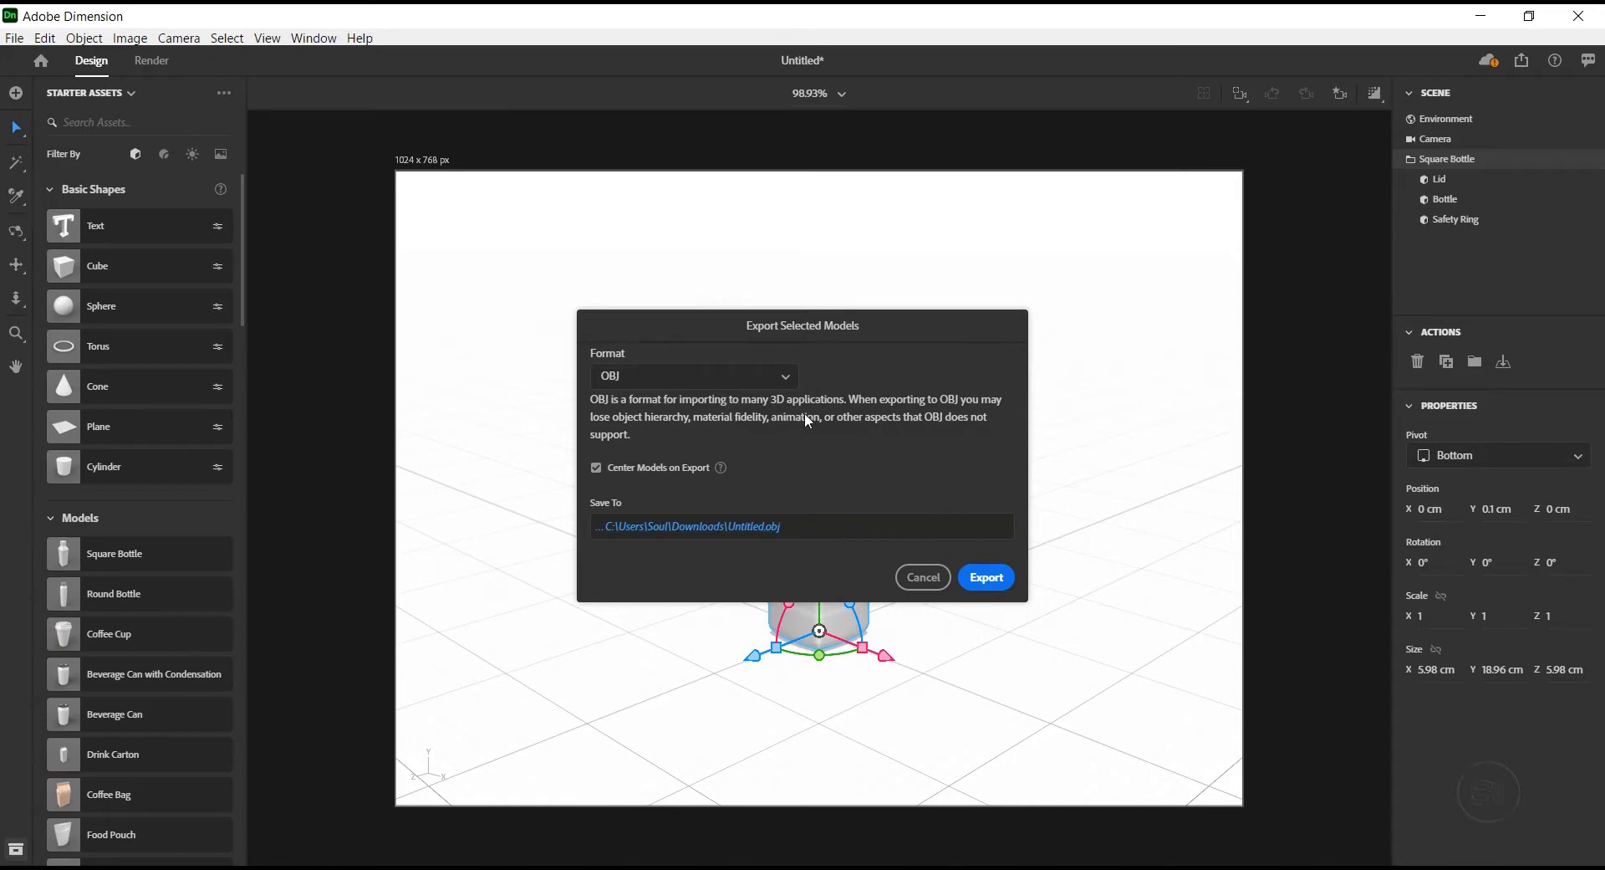
{"action": "left_click", "coordinate": [710, 528]}
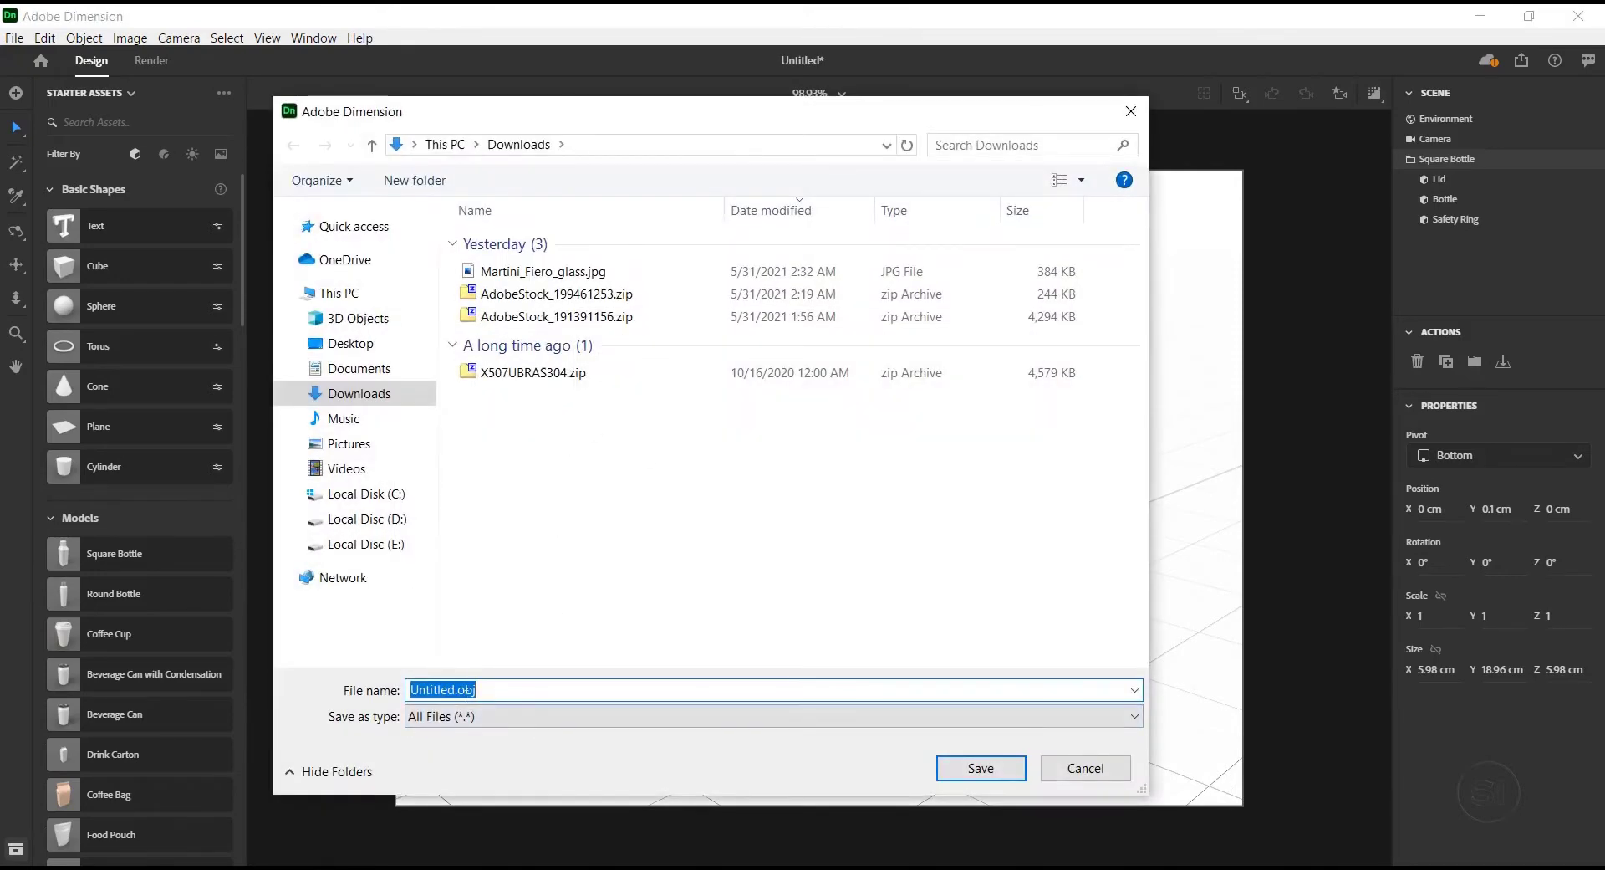
{"action": "type", "text": "b"}
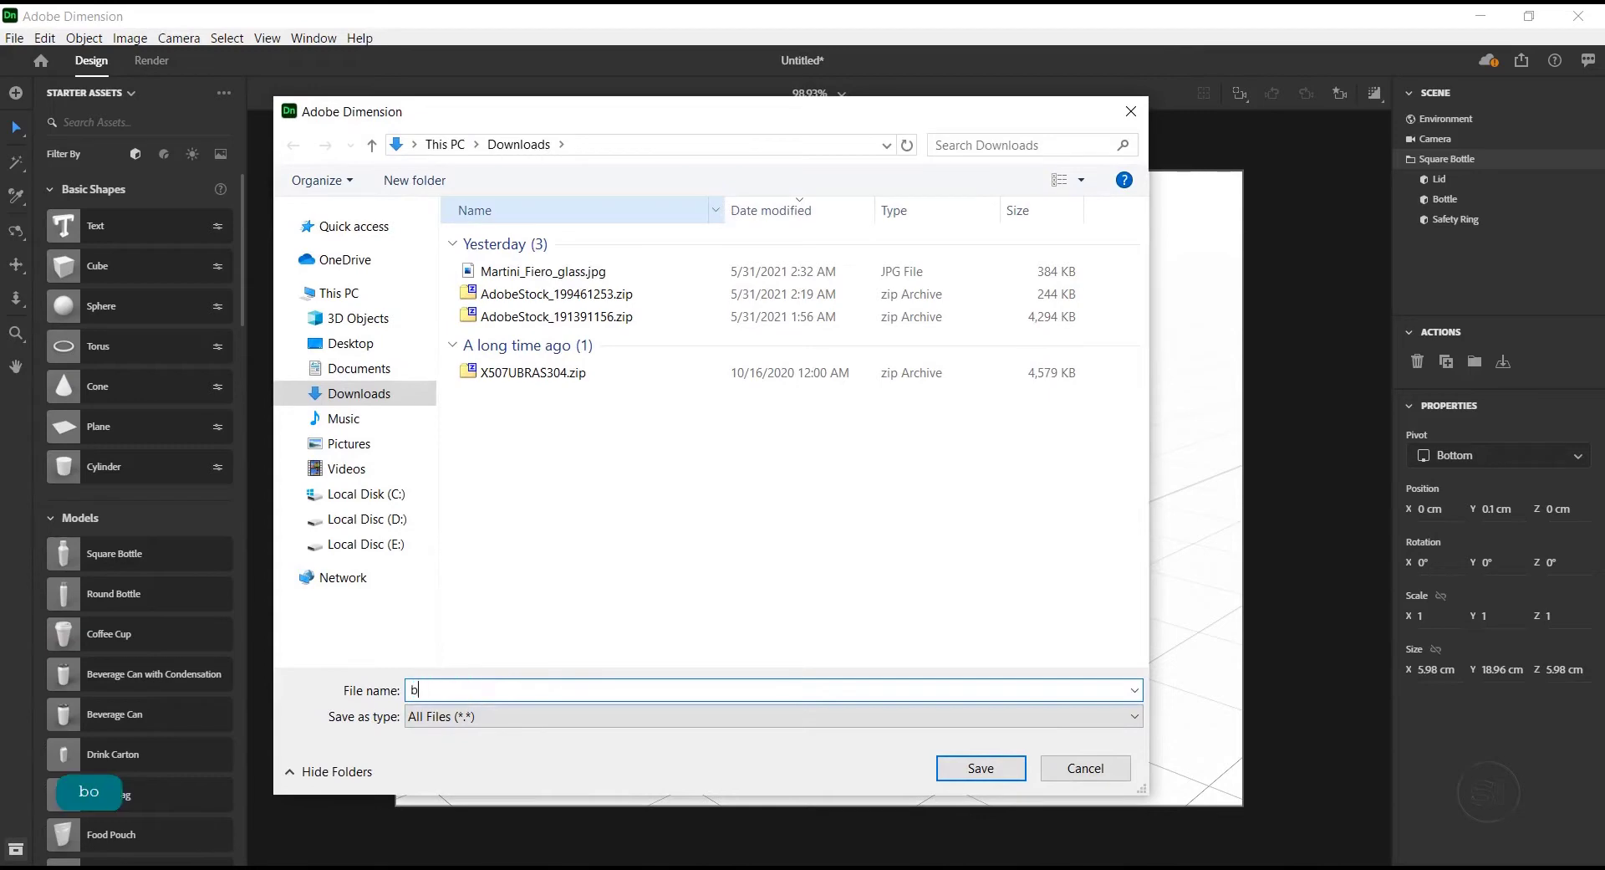
{"action": "type", "text": "ottle"}
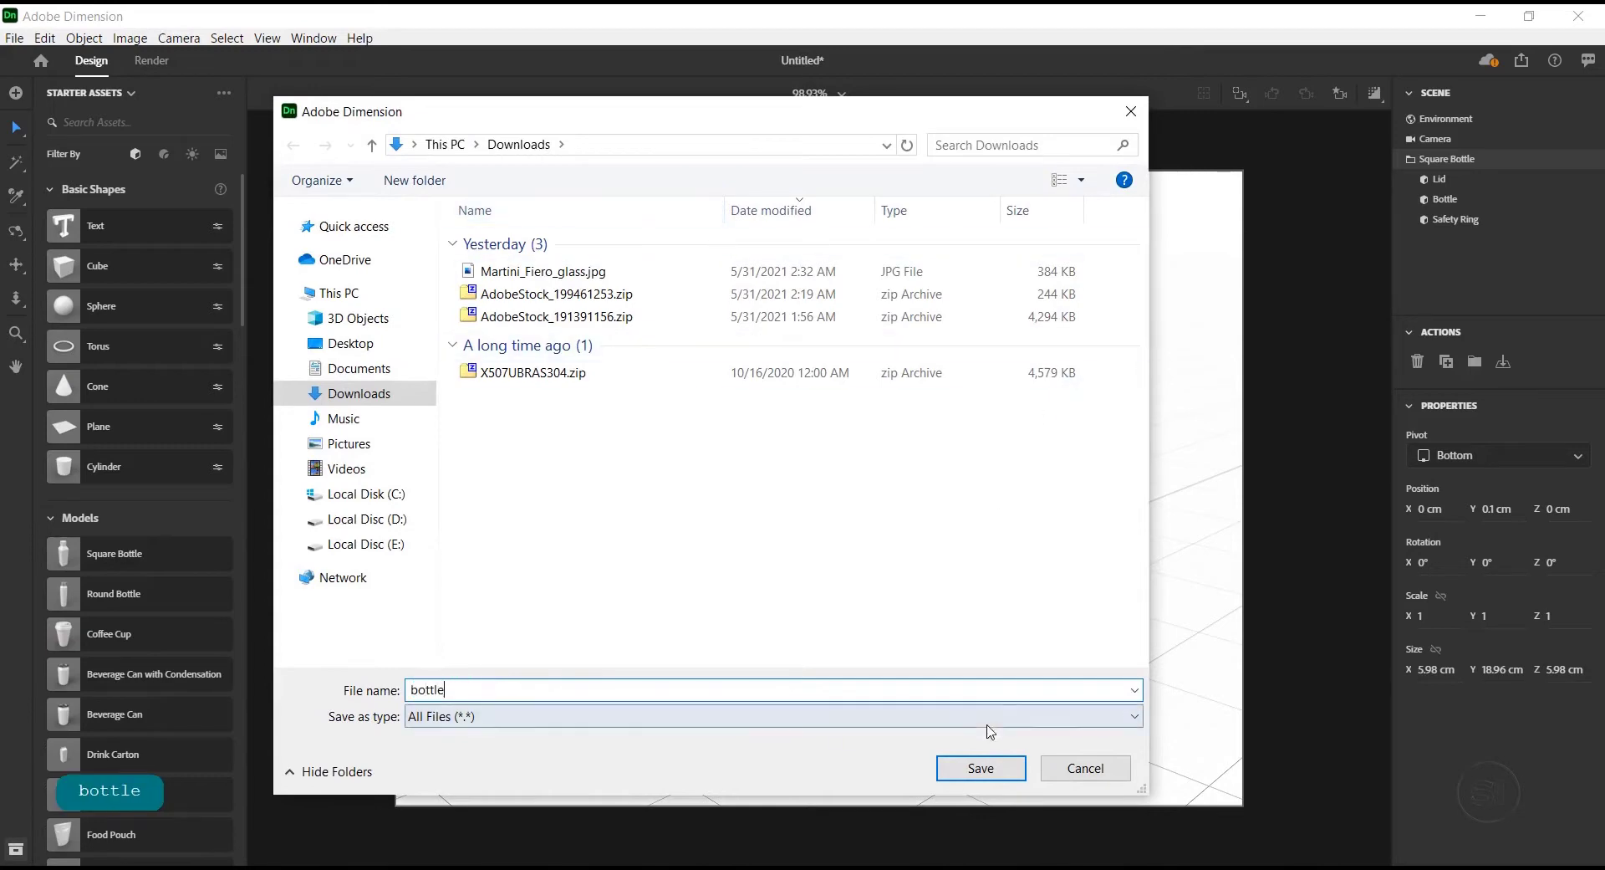
{"action": "left_click", "coordinate": [974, 766]}
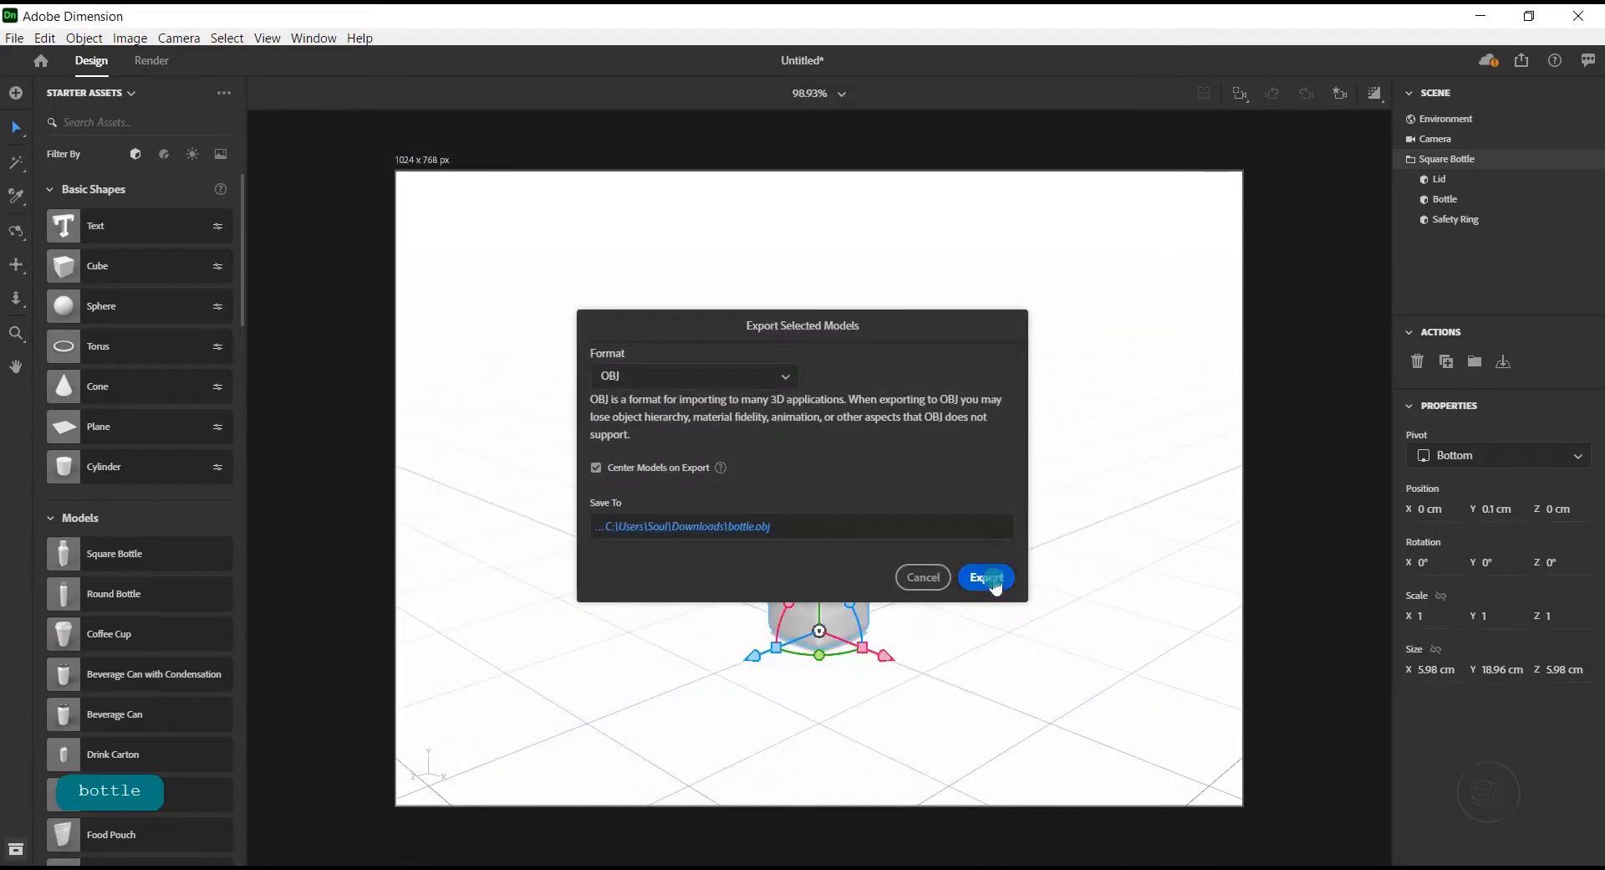
{"action": "left_click", "coordinate": [994, 579]}
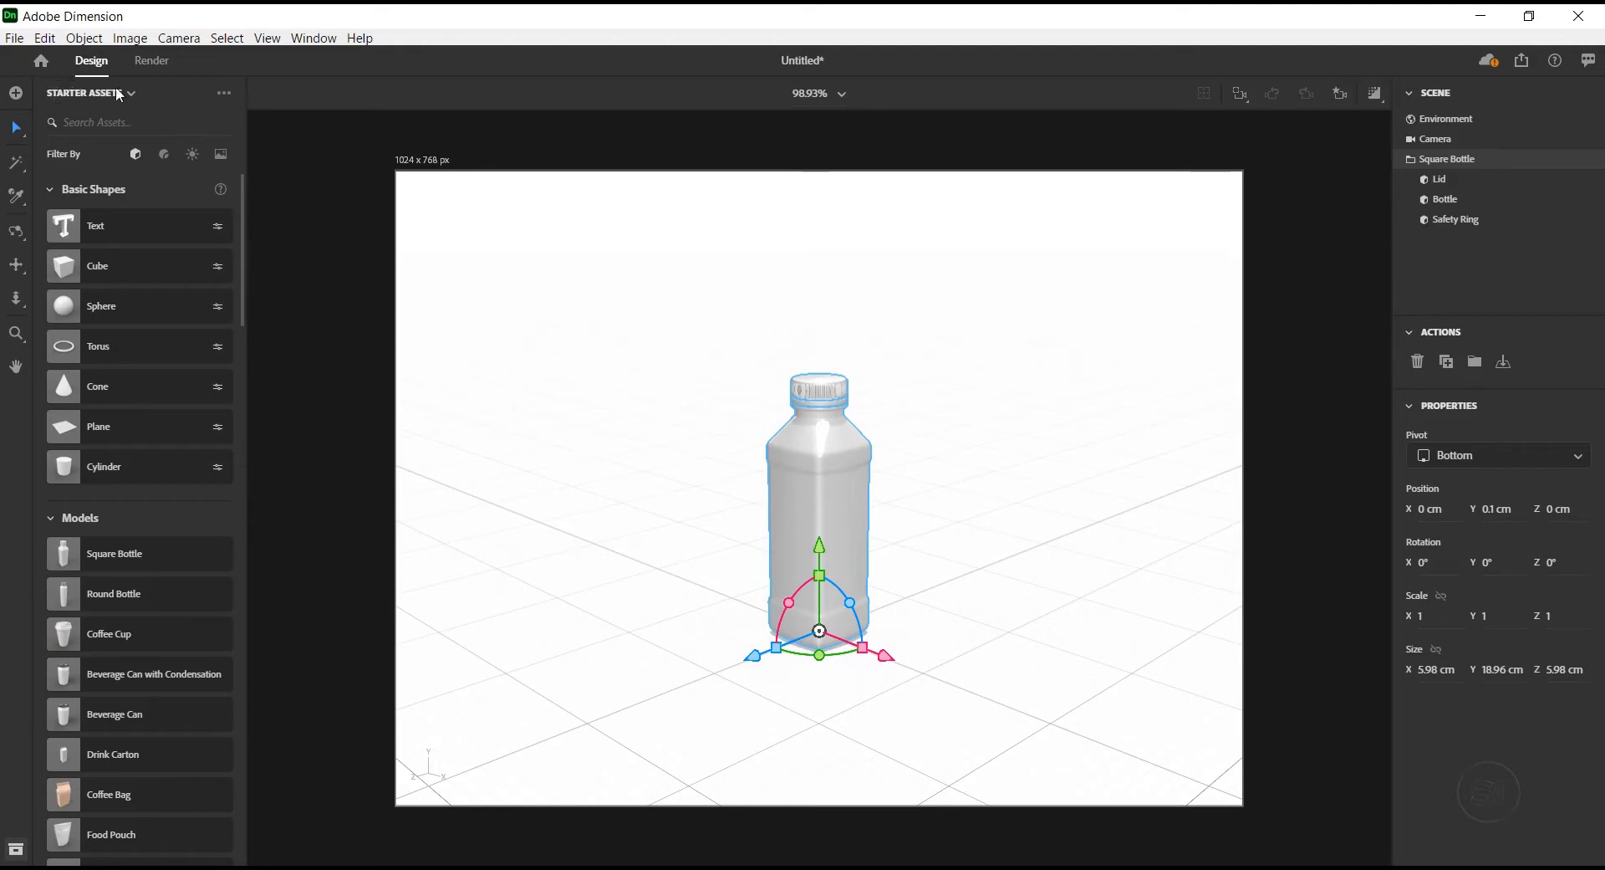
Start importing a 3D model file into the scene
{"action": "left_click", "coordinate": [14, 37]}
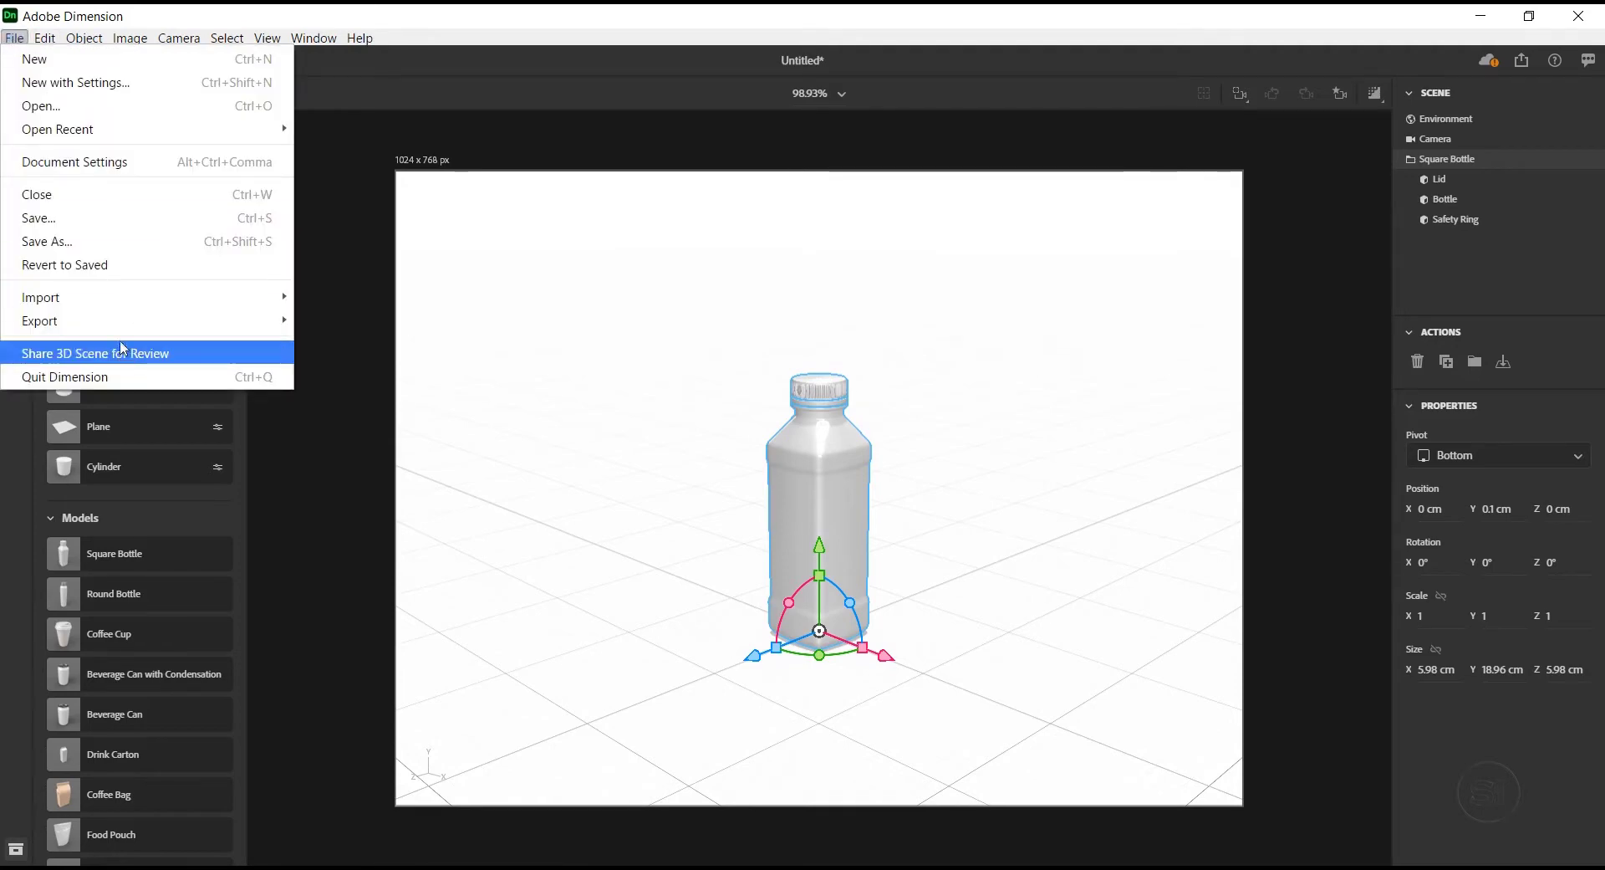
{"action": "mouse_move", "coordinate": [122, 300]}
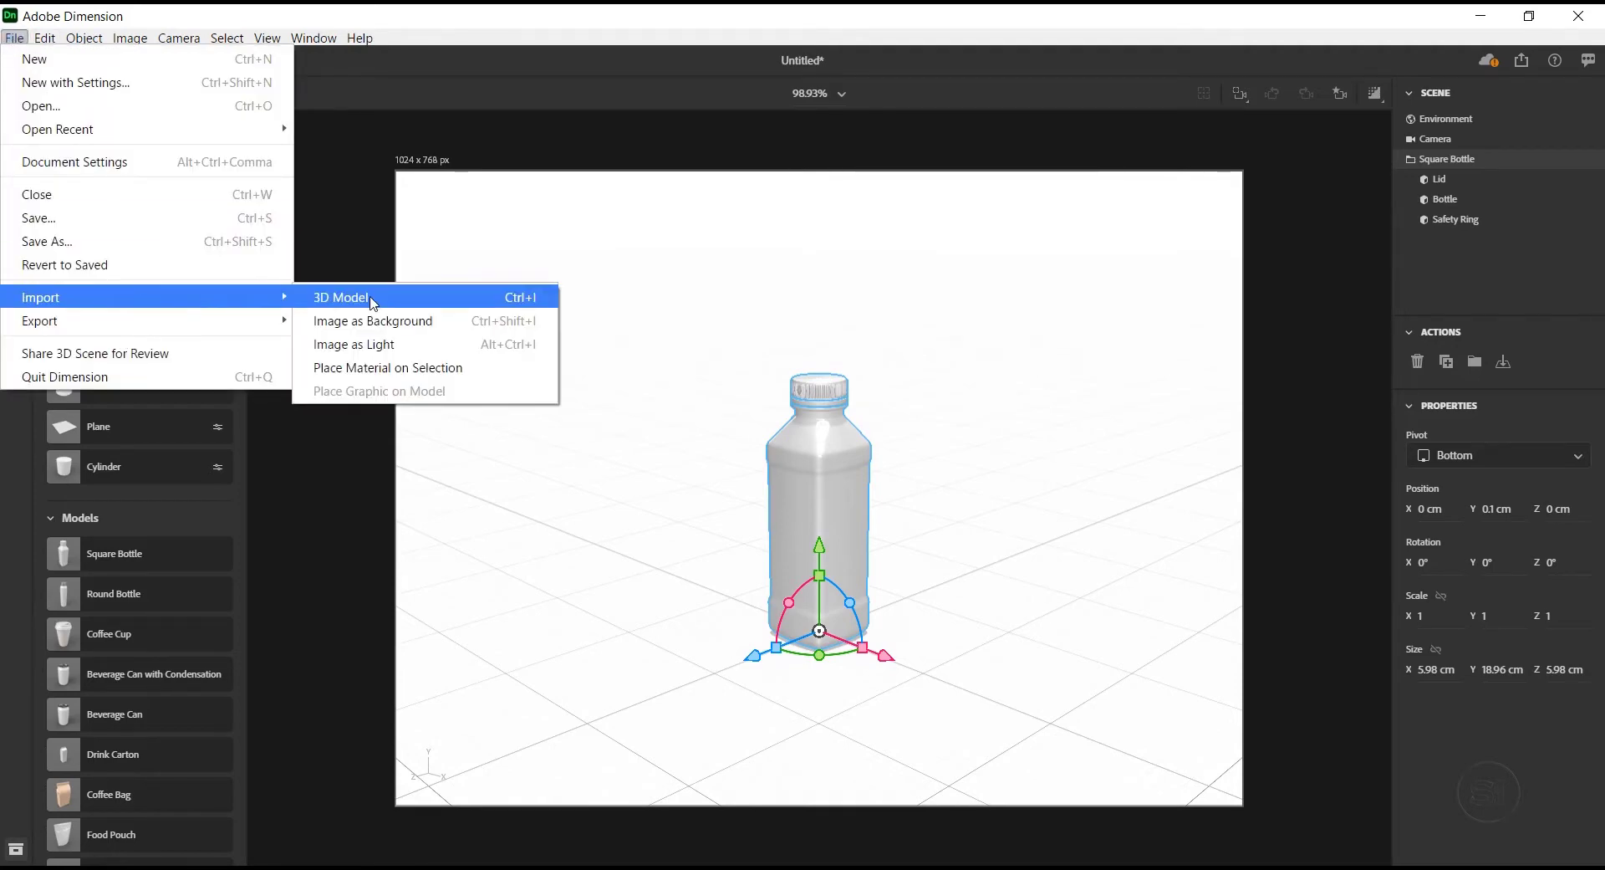
{"action": "left_click", "coordinate": [370, 297]}
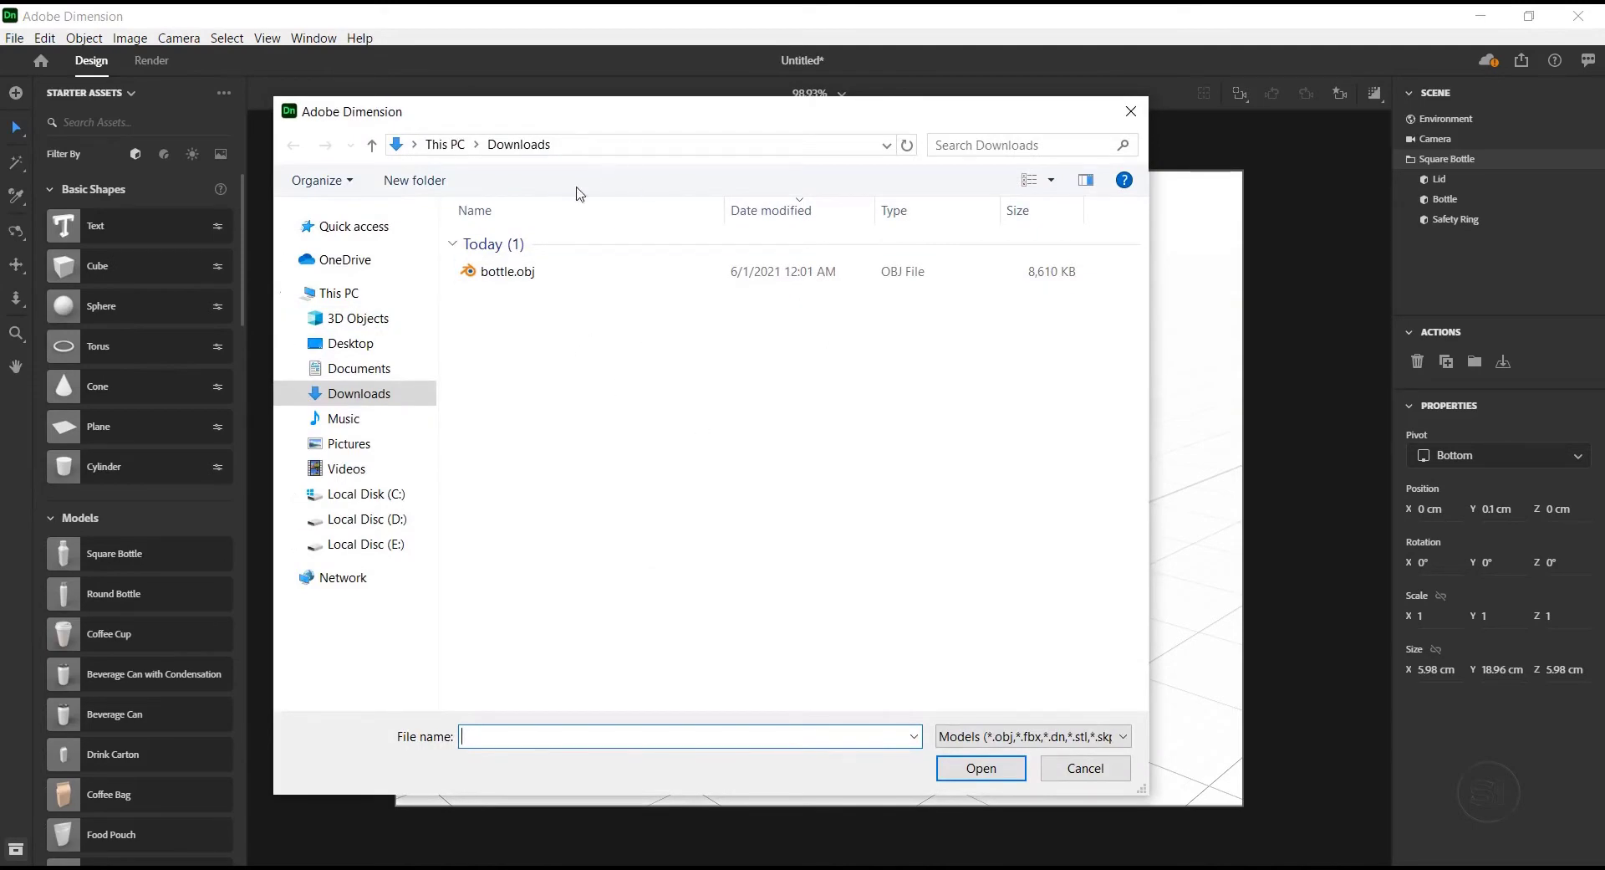
Switch to File Explorer, extract AdobeStock_191391156.zip directly into Downloads and refresh the import dialog's file list
{"action": "key", "text": "alt+Tab"}
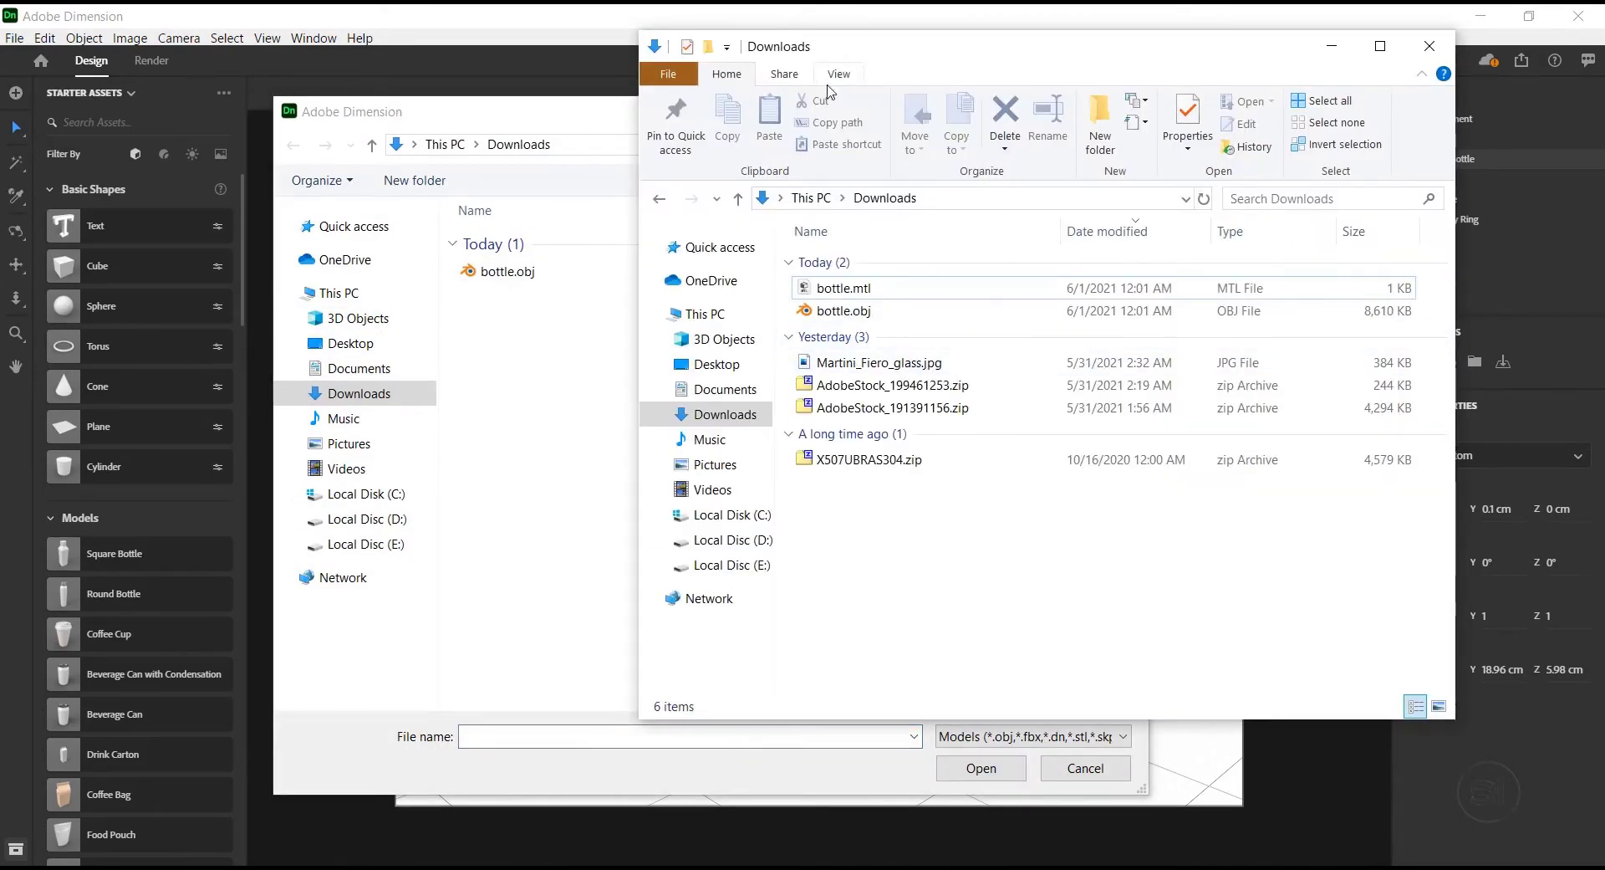
{"action": "left_click_drag", "start_coordinate": [866, 48], "coordinate": [976, 75]}
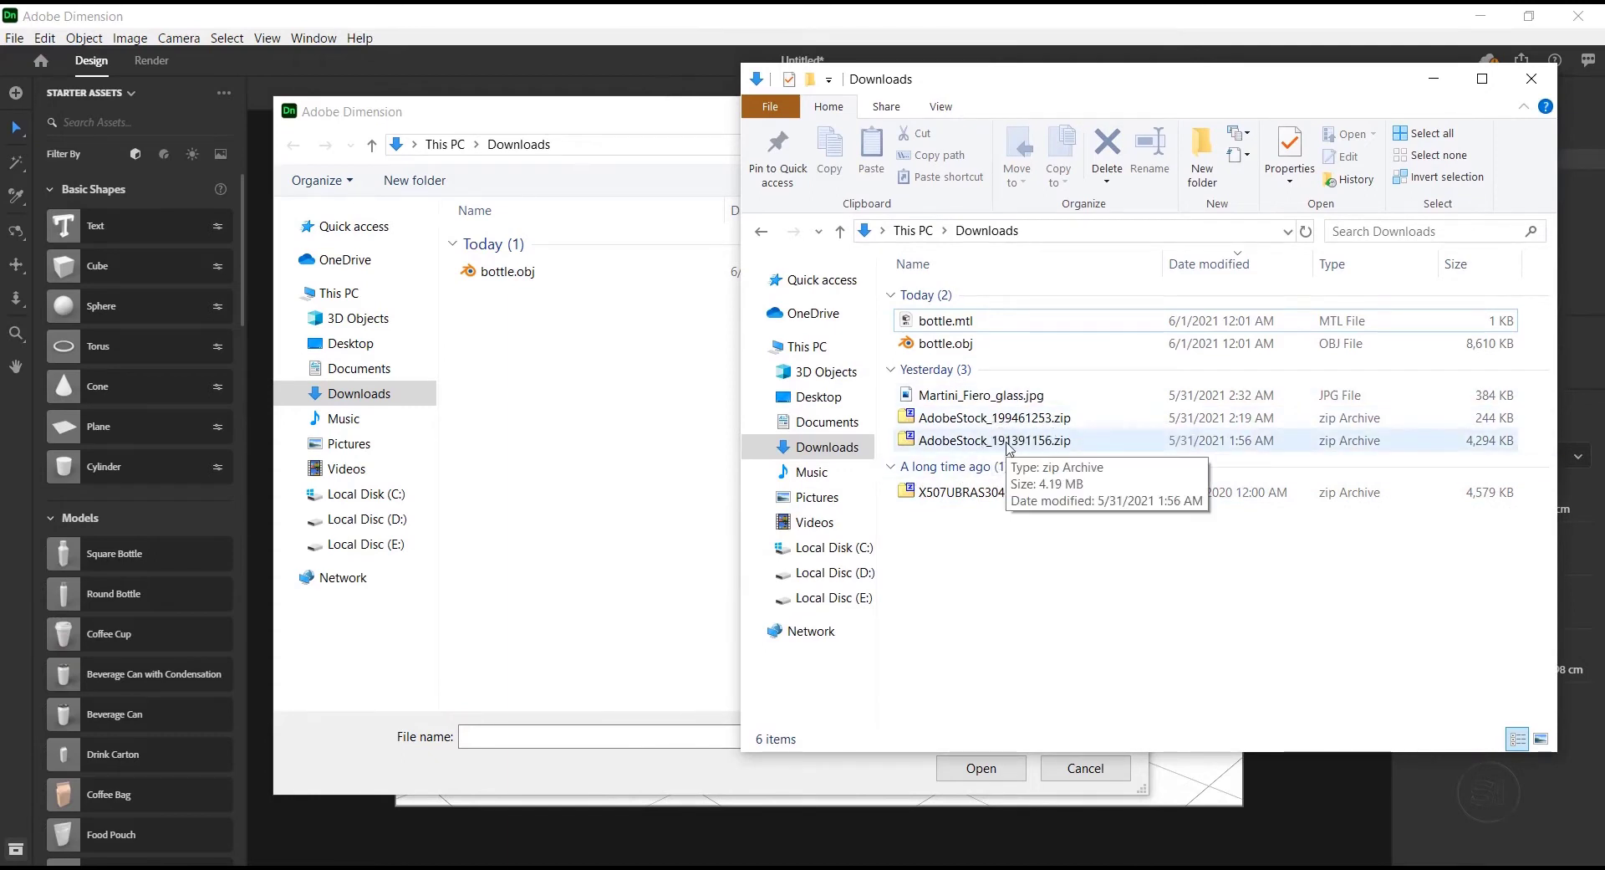
{"action": "left_click", "coordinate": [956, 444]}
{"action": "right_click", "coordinate": [956, 443]}
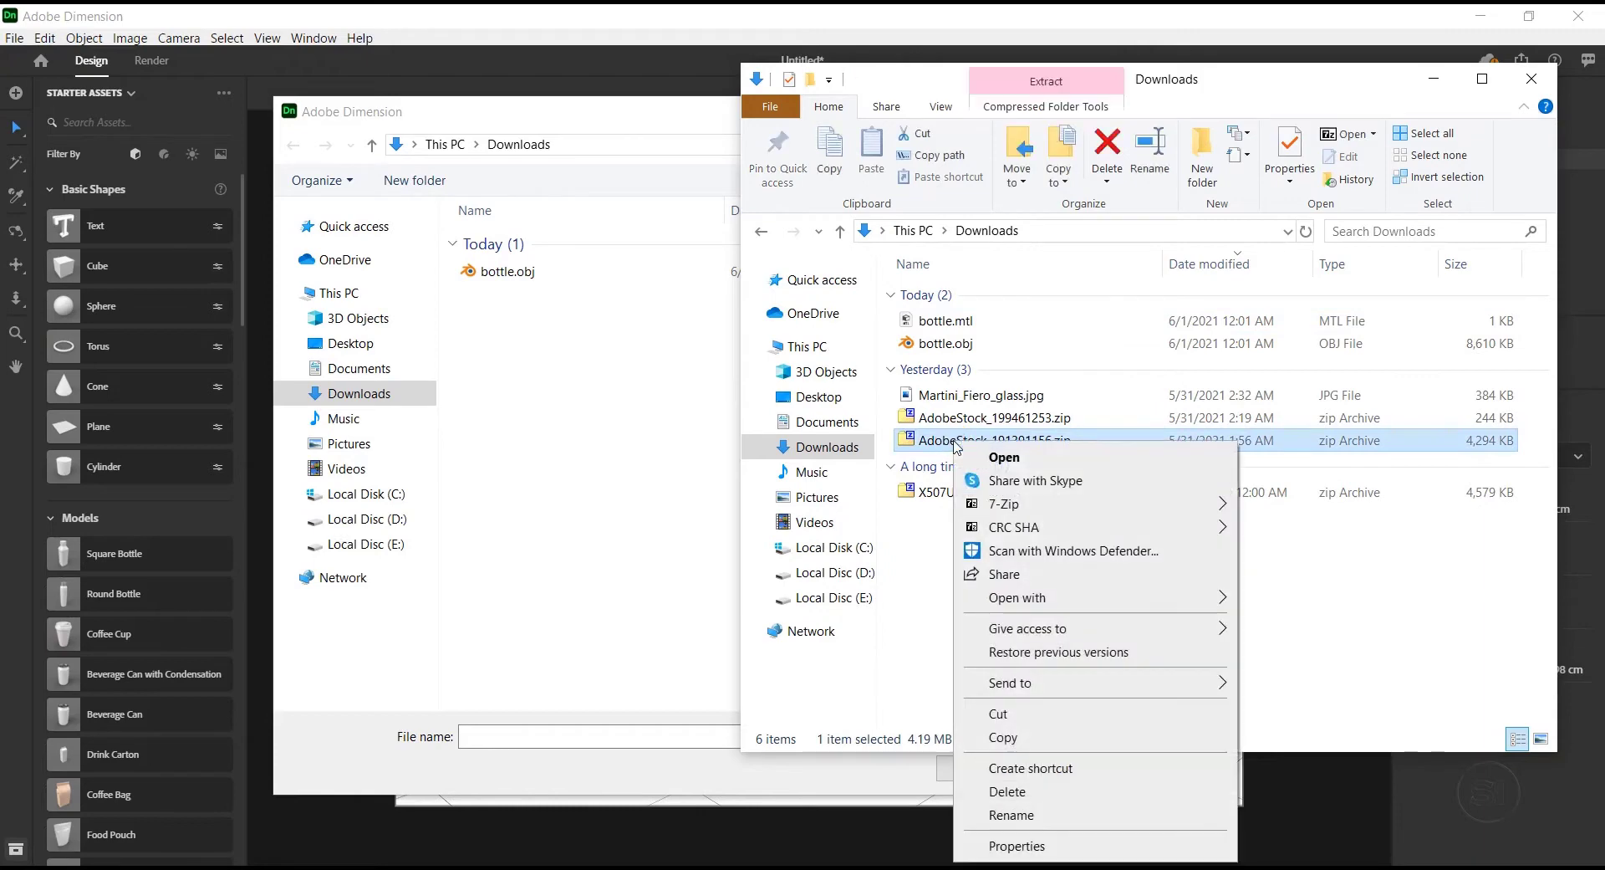
{"action": "mouse_move", "coordinate": [1007, 504]}
{"action": "left_click", "coordinate": [625, 576]}
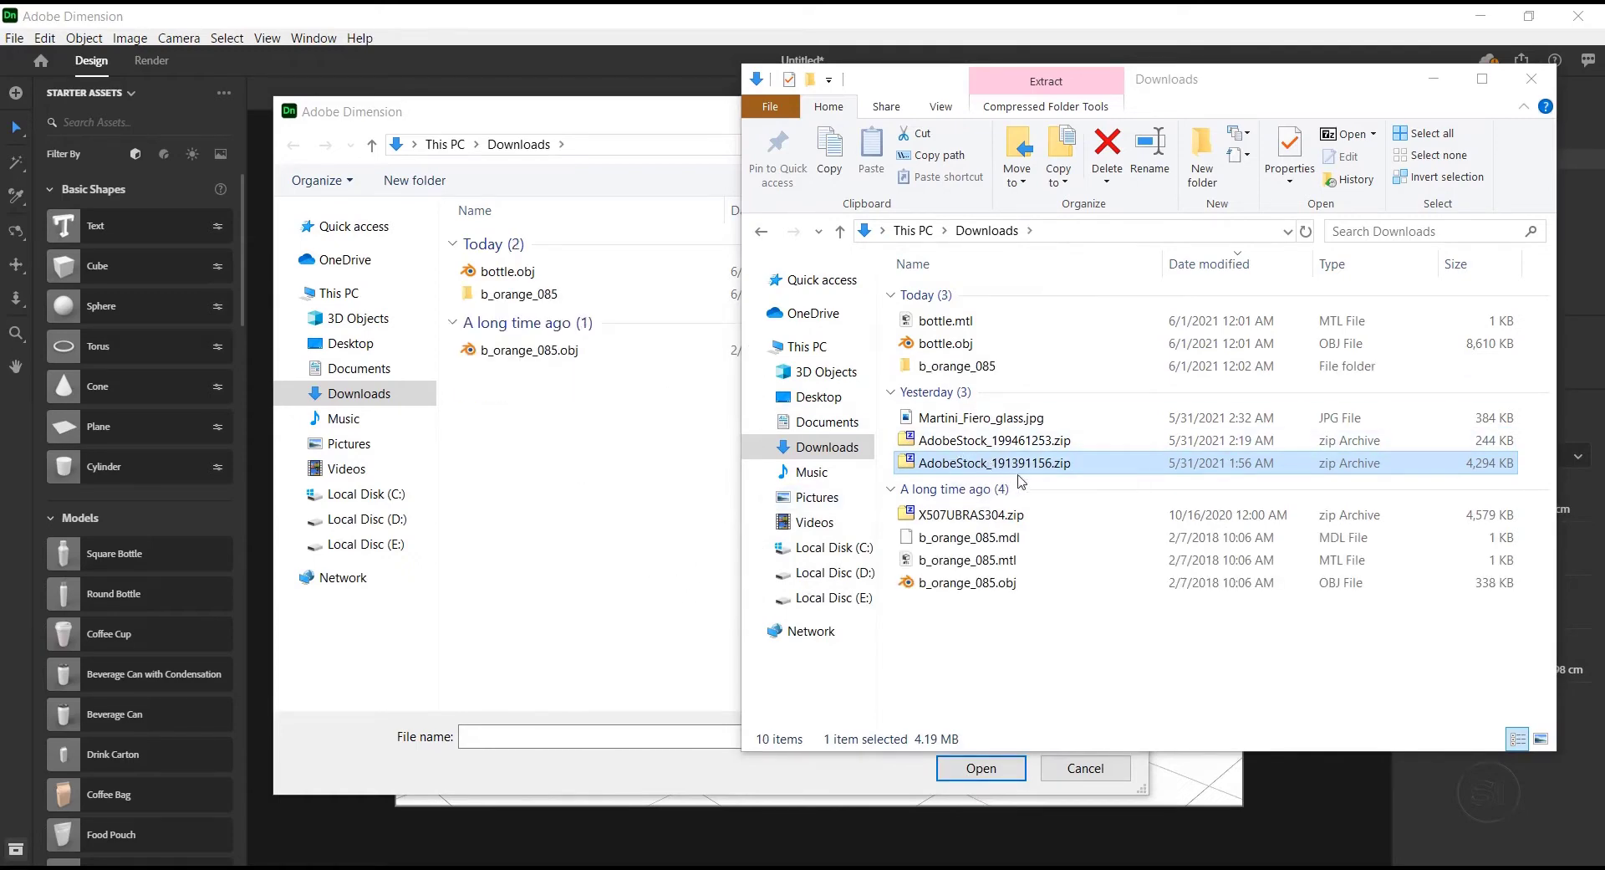
{"action": "left_click", "coordinate": [631, 470]}
{"action": "right_click", "coordinate": [635, 470]}
{"action": "left_click", "coordinate": [723, 557]}
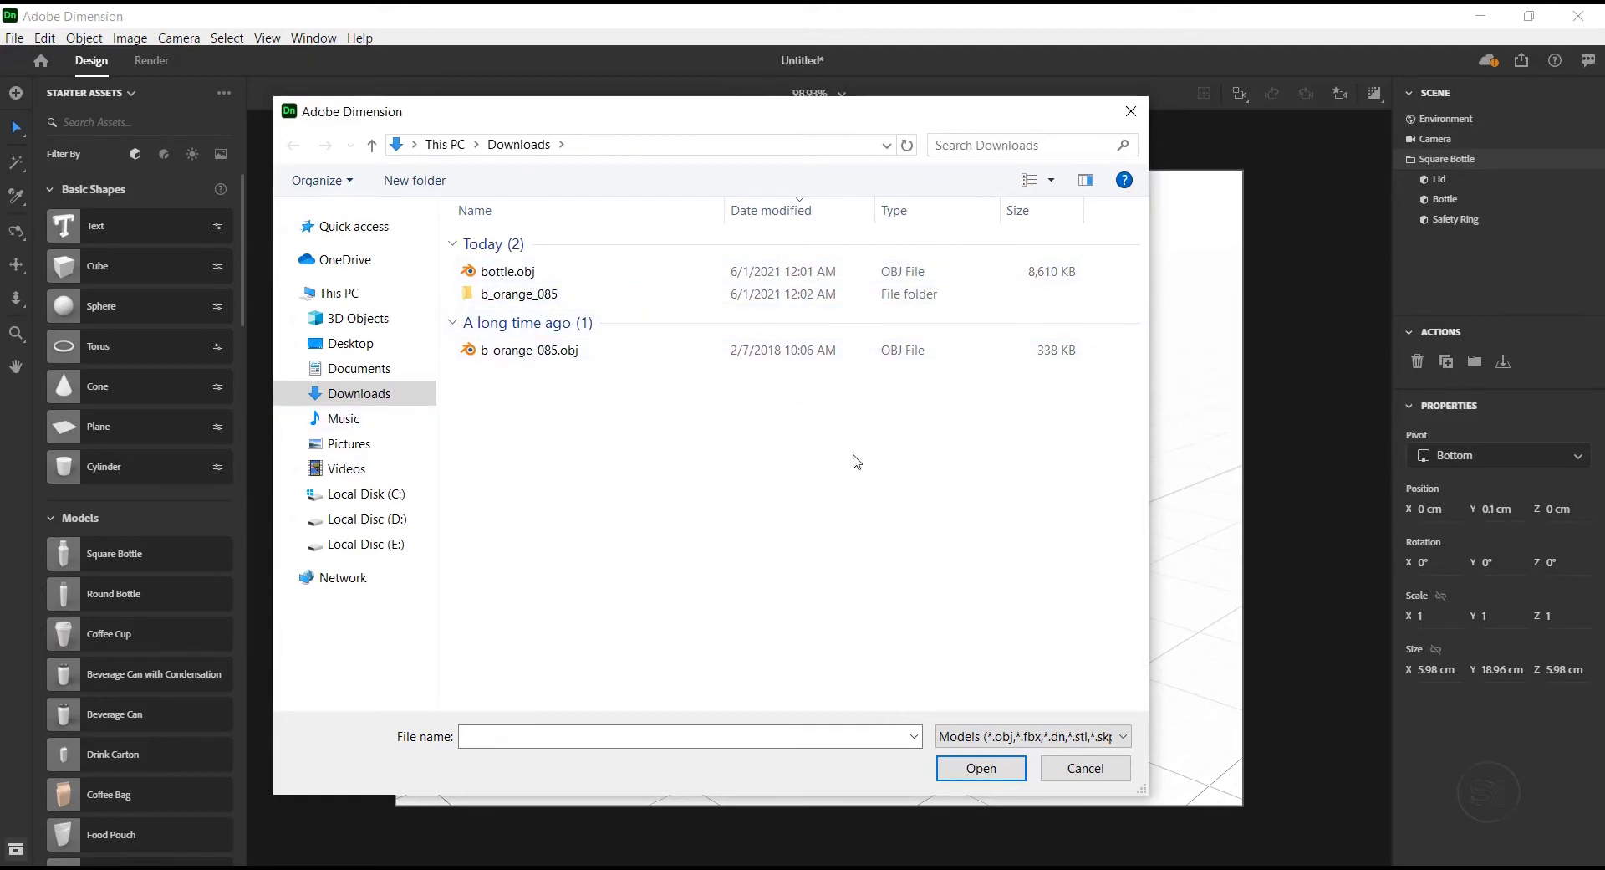
Switch back to File Explorer and extract AdobeStock_199461253.zip directly into the Downloads folder
{"action": "key", "text": "alt+Tab"}
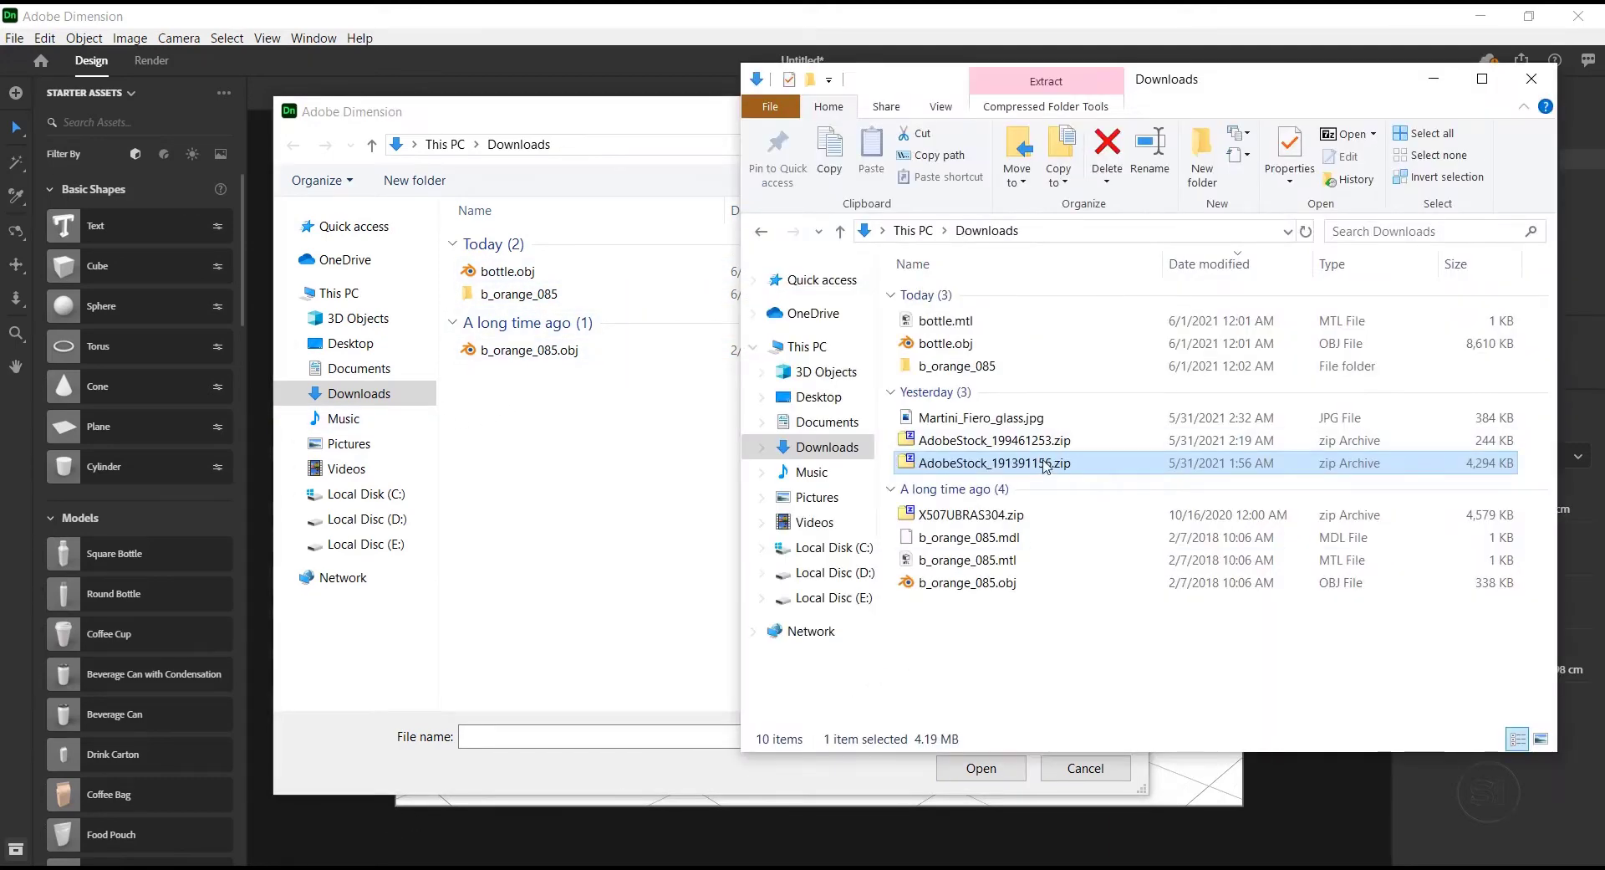
{"action": "left_click", "coordinate": [987, 445]}
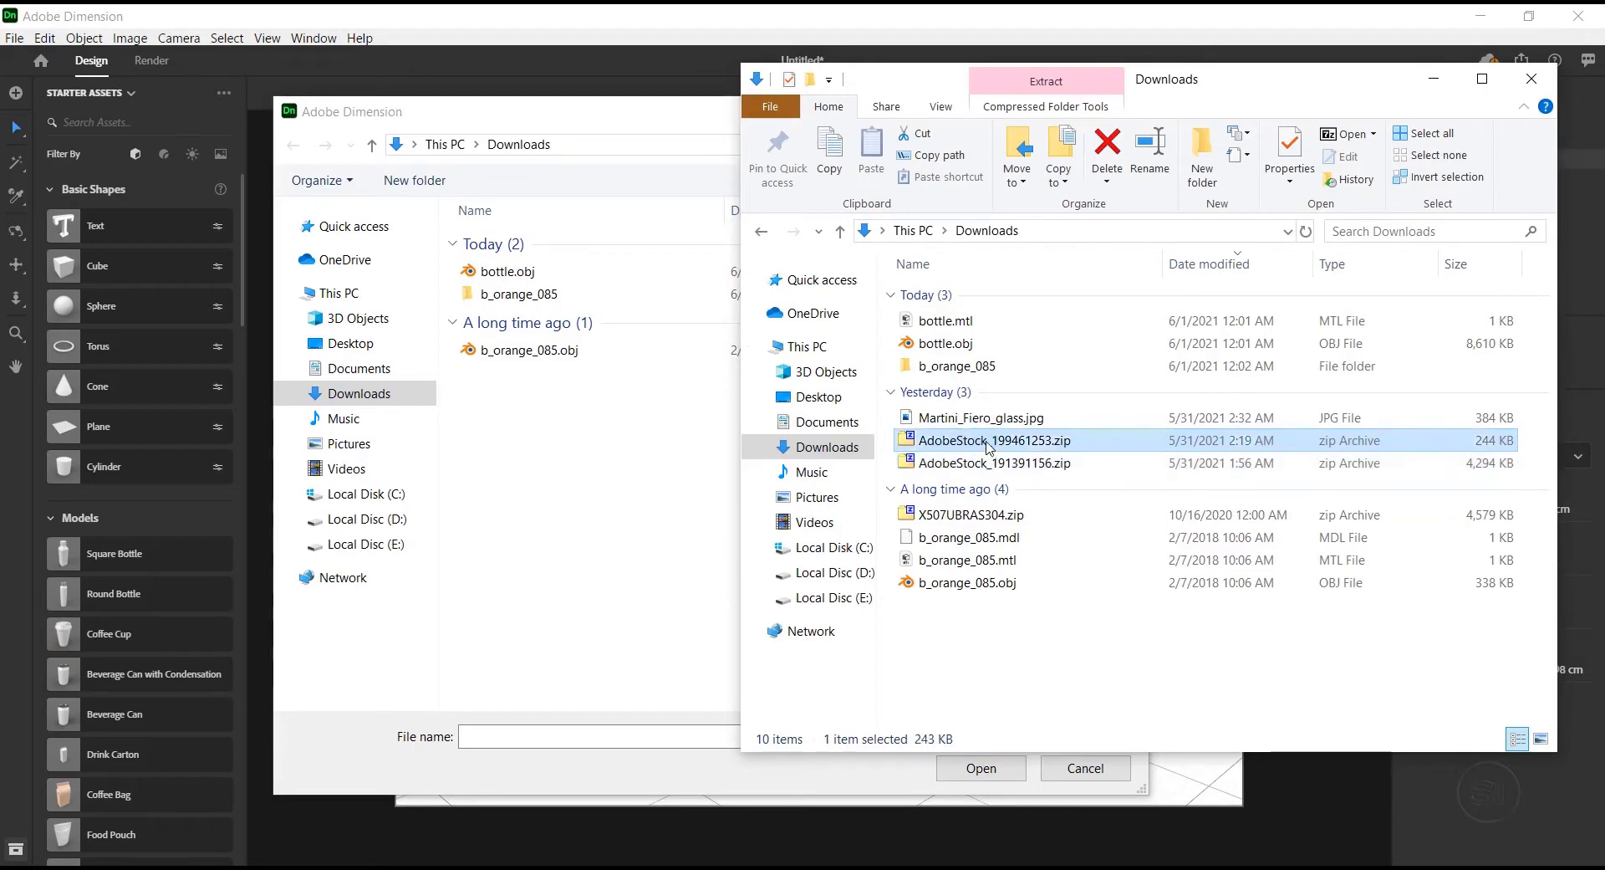
{"action": "right_click", "coordinate": [988, 445]}
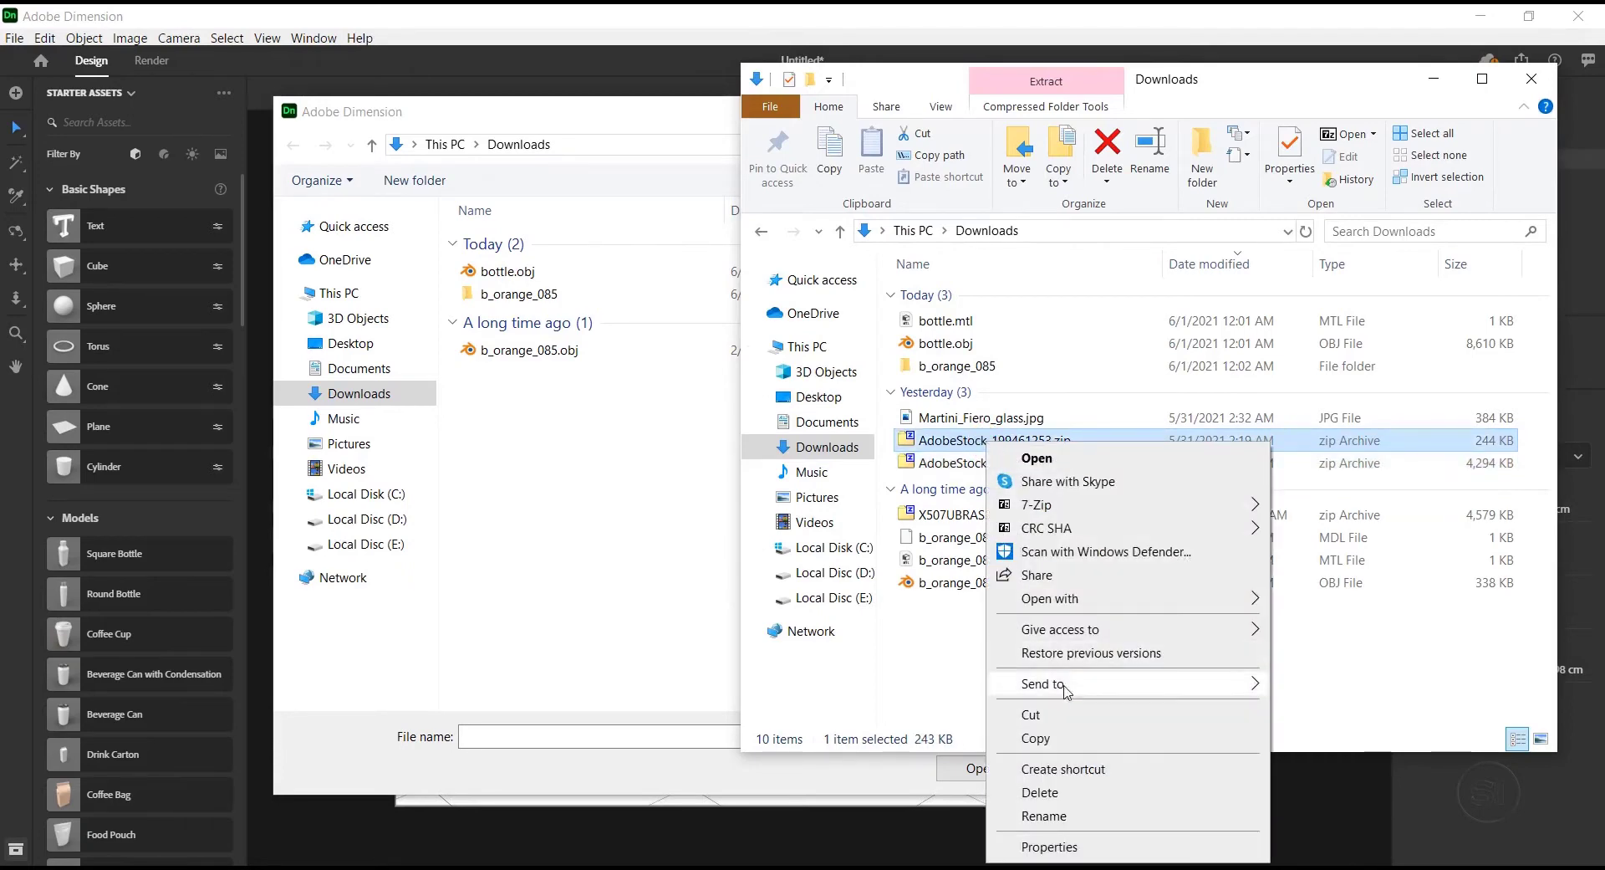
{"action": "mouse_move", "coordinate": [1057, 504]}
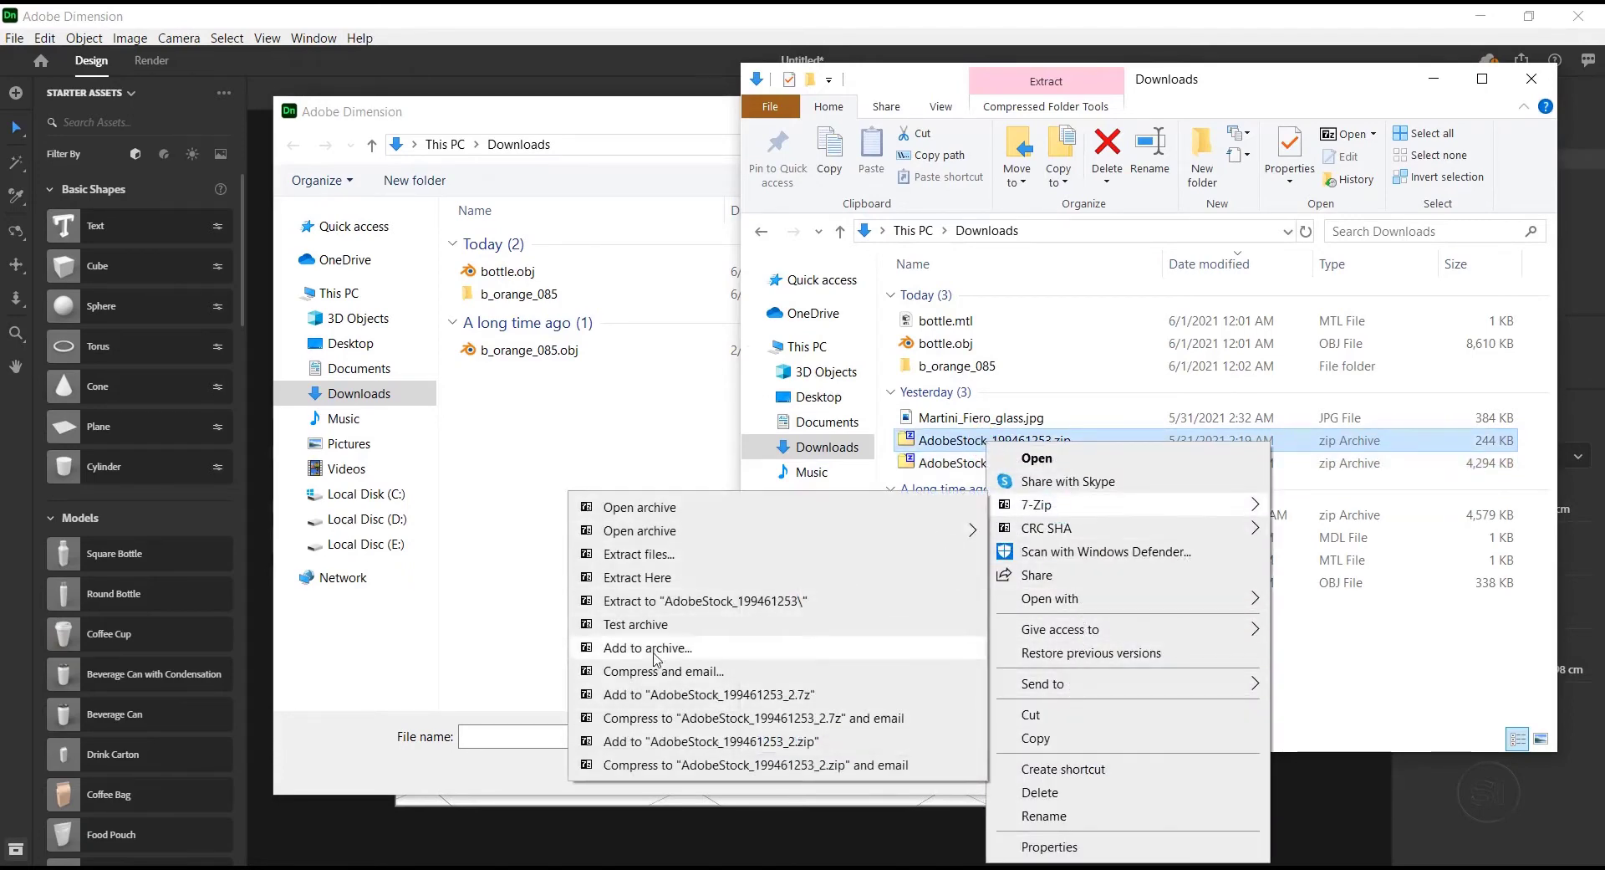
{"action": "left_click", "coordinate": [633, 578]}
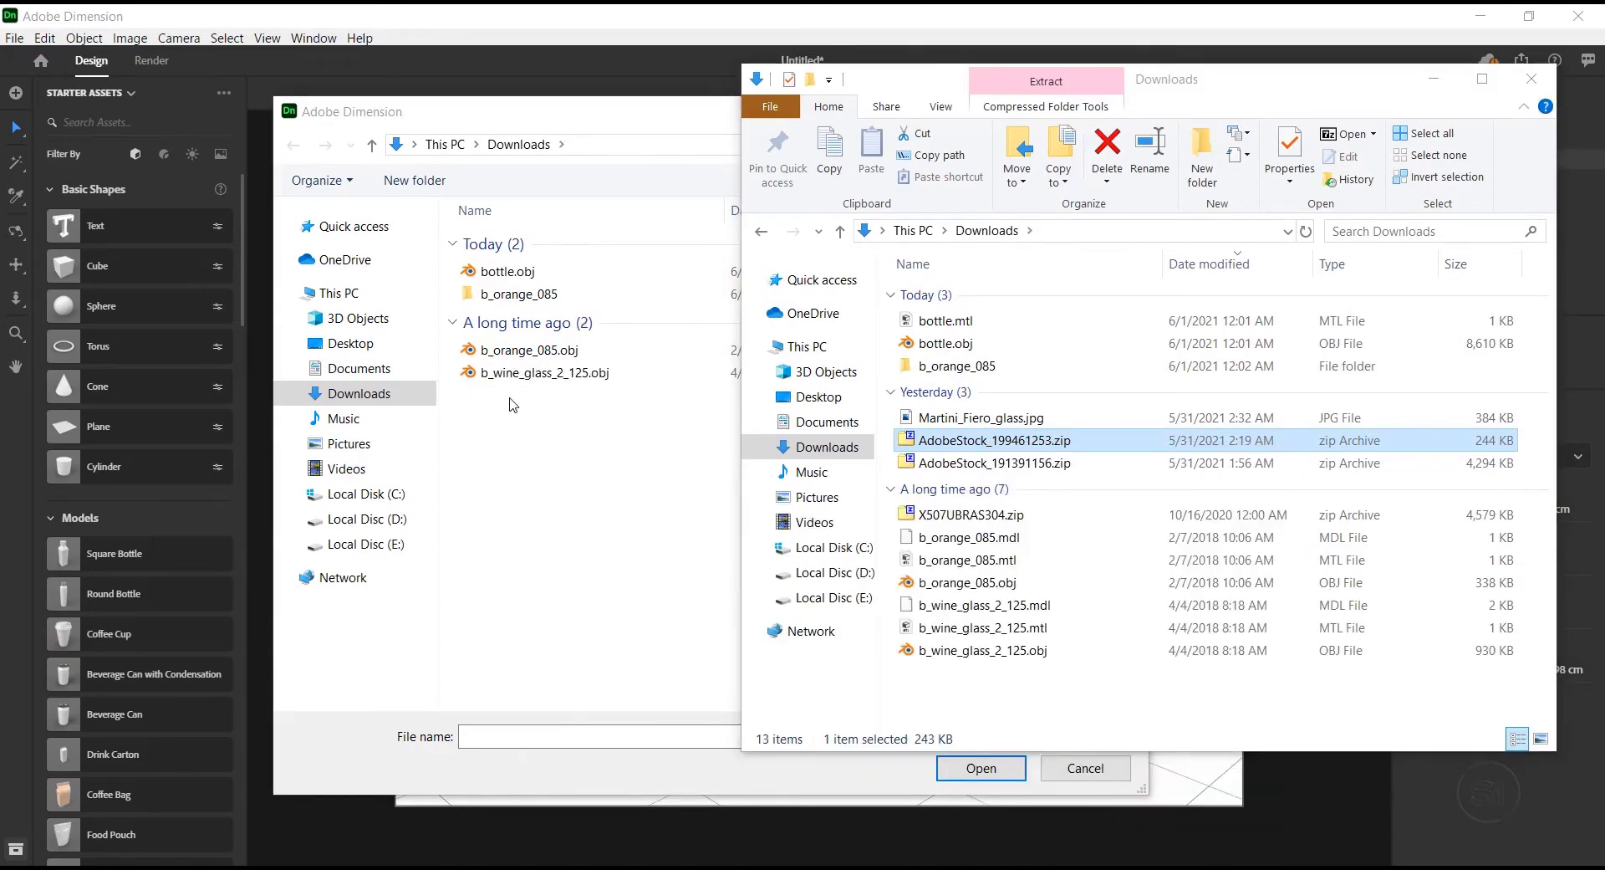
Refresh the import dialog's file list and import b_wine_glass_2_125.obj into the scene
{"action": "right_click", "coordinate": [568, 430]}
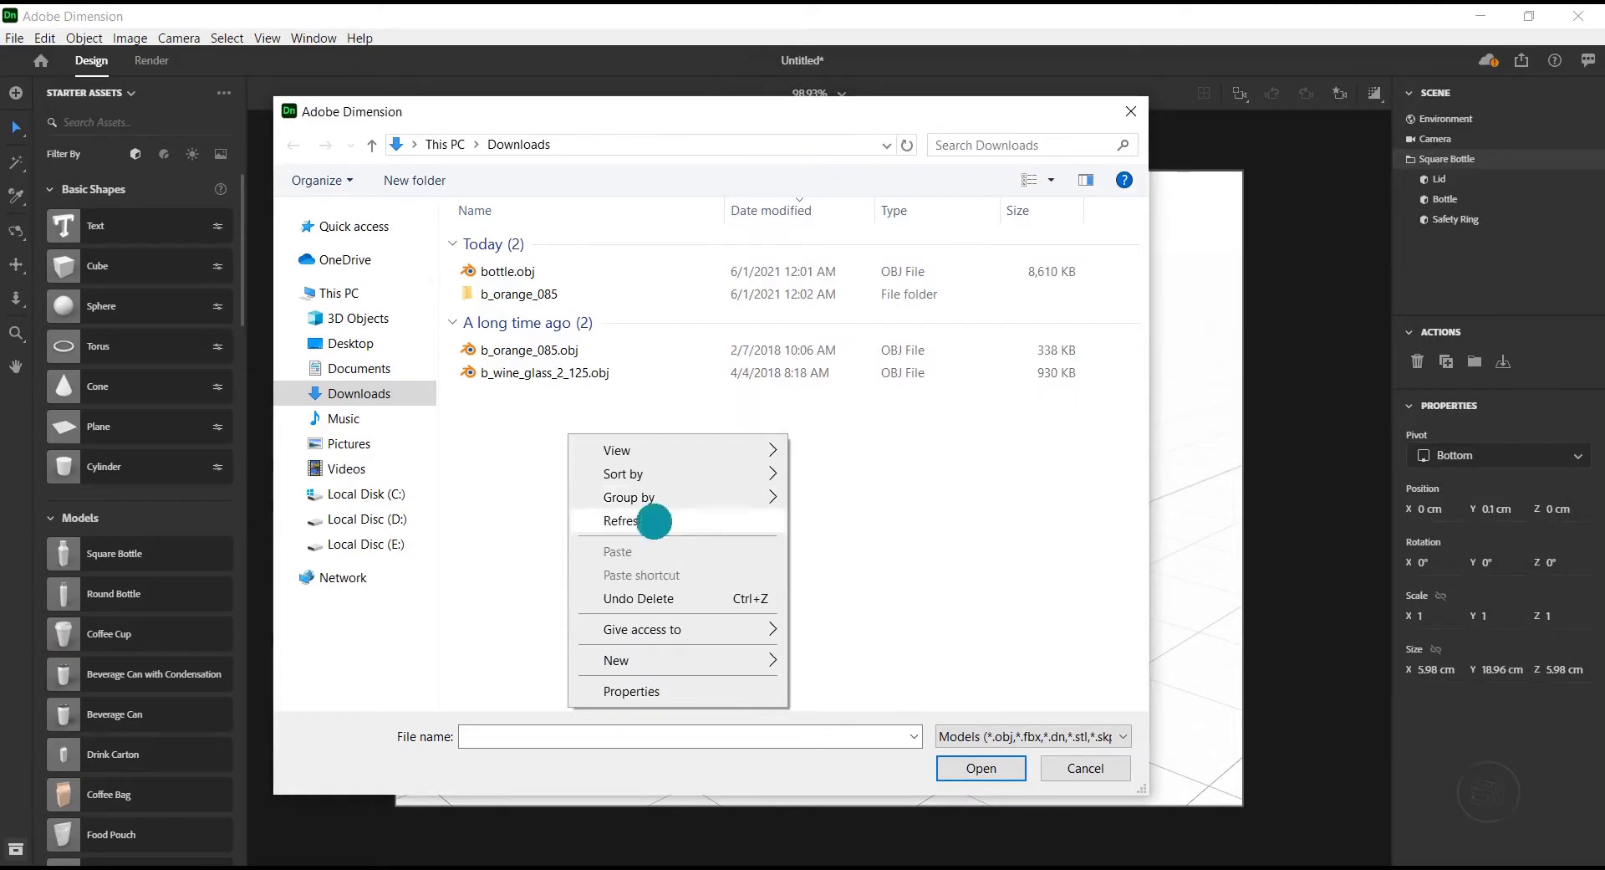
{"action": "left_click", "coordinate": [656, 523]}
{"action": "right_click", "coordinate": [570, 485]}
{"action": "left_click", "coordinate": [660, 565]}
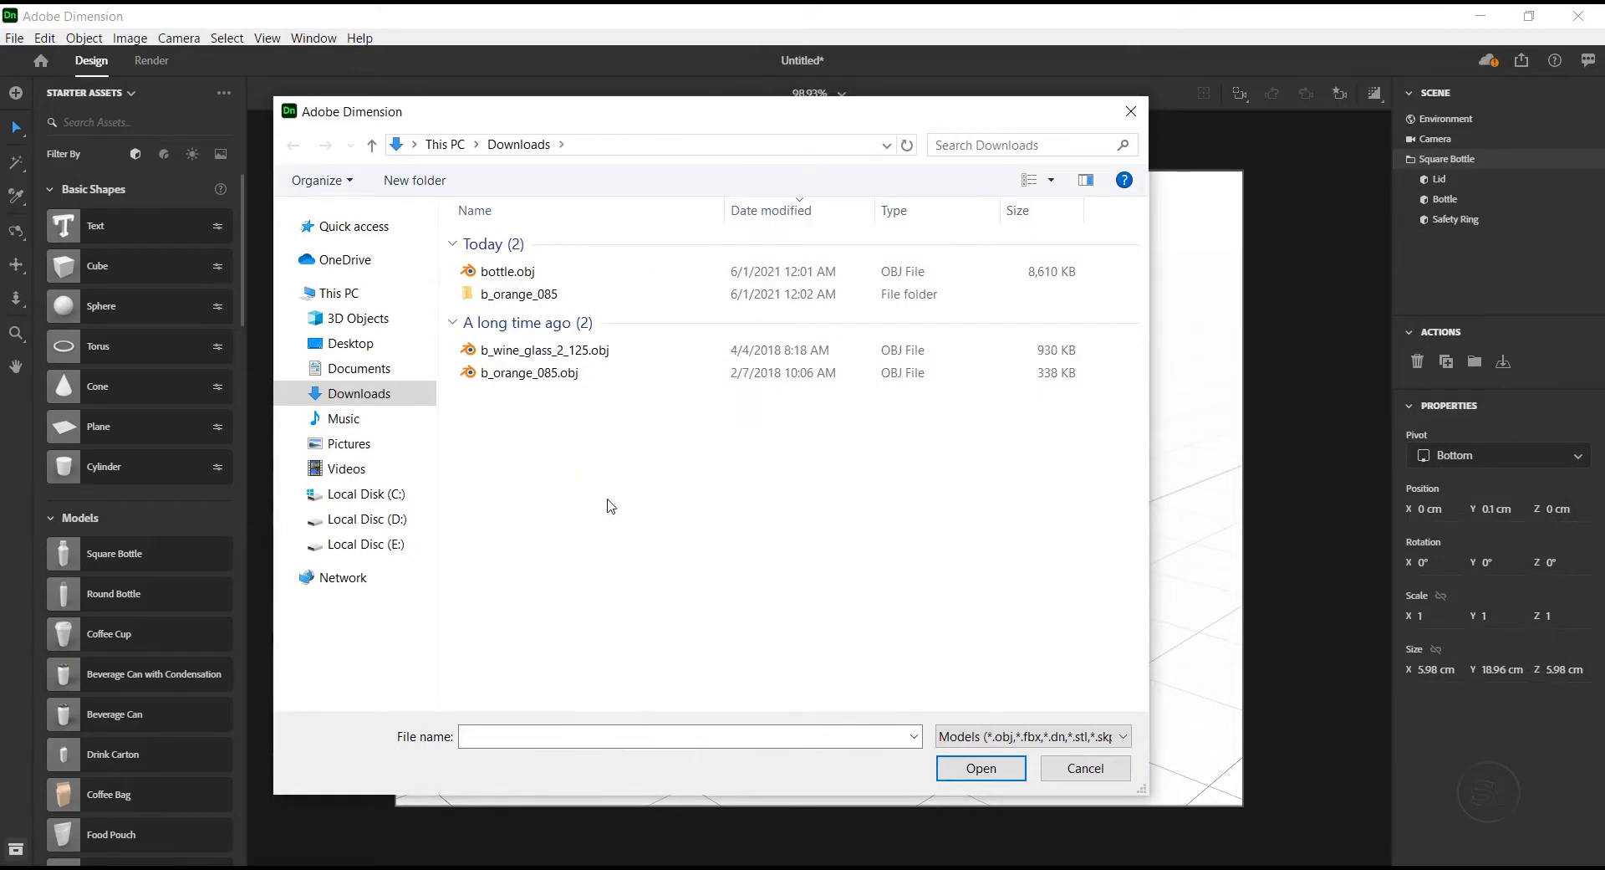
{"action": "left_click", "coordinate": [535, 351]}
{"action": "double_click", "coordinate": [606, 351]}
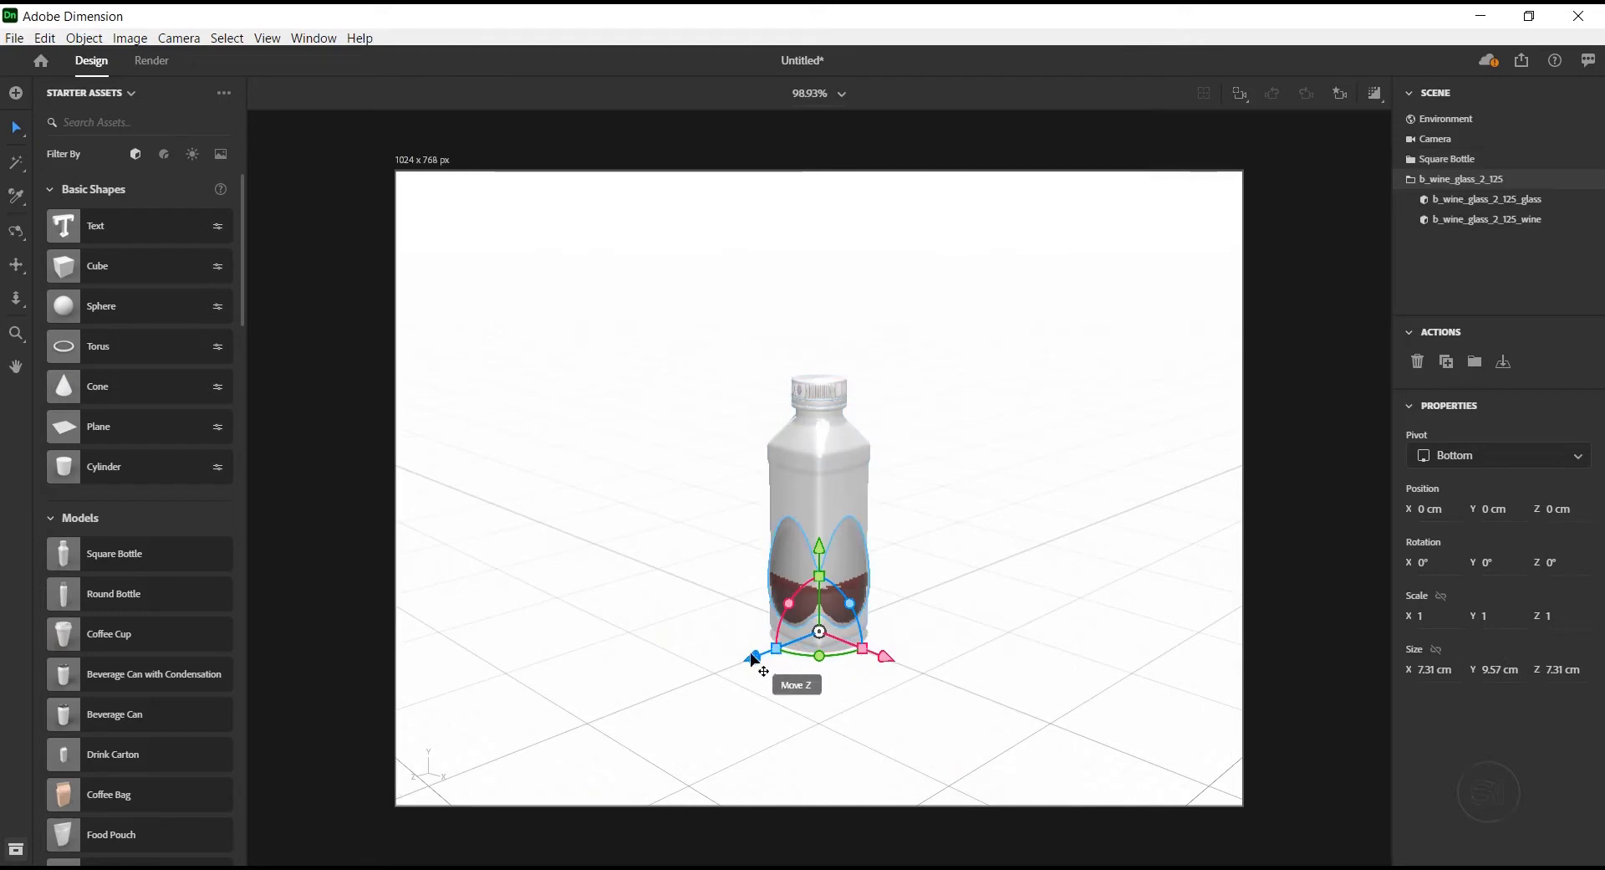
Move the wine glass along the Z axis to about 8.5 cm so it stands beside the bottle
{"action": "left_click_drag", "start_coordinate": [749, 655], "coordinate": [661, 693]}
{"action": "middle_click_drag", "start_coordinate": [875, 623], "coordinate": [750, 616]}
{"action": "middle_click_drag", "start_coordinate": [906, 702], "coordinate": [828, 627]}
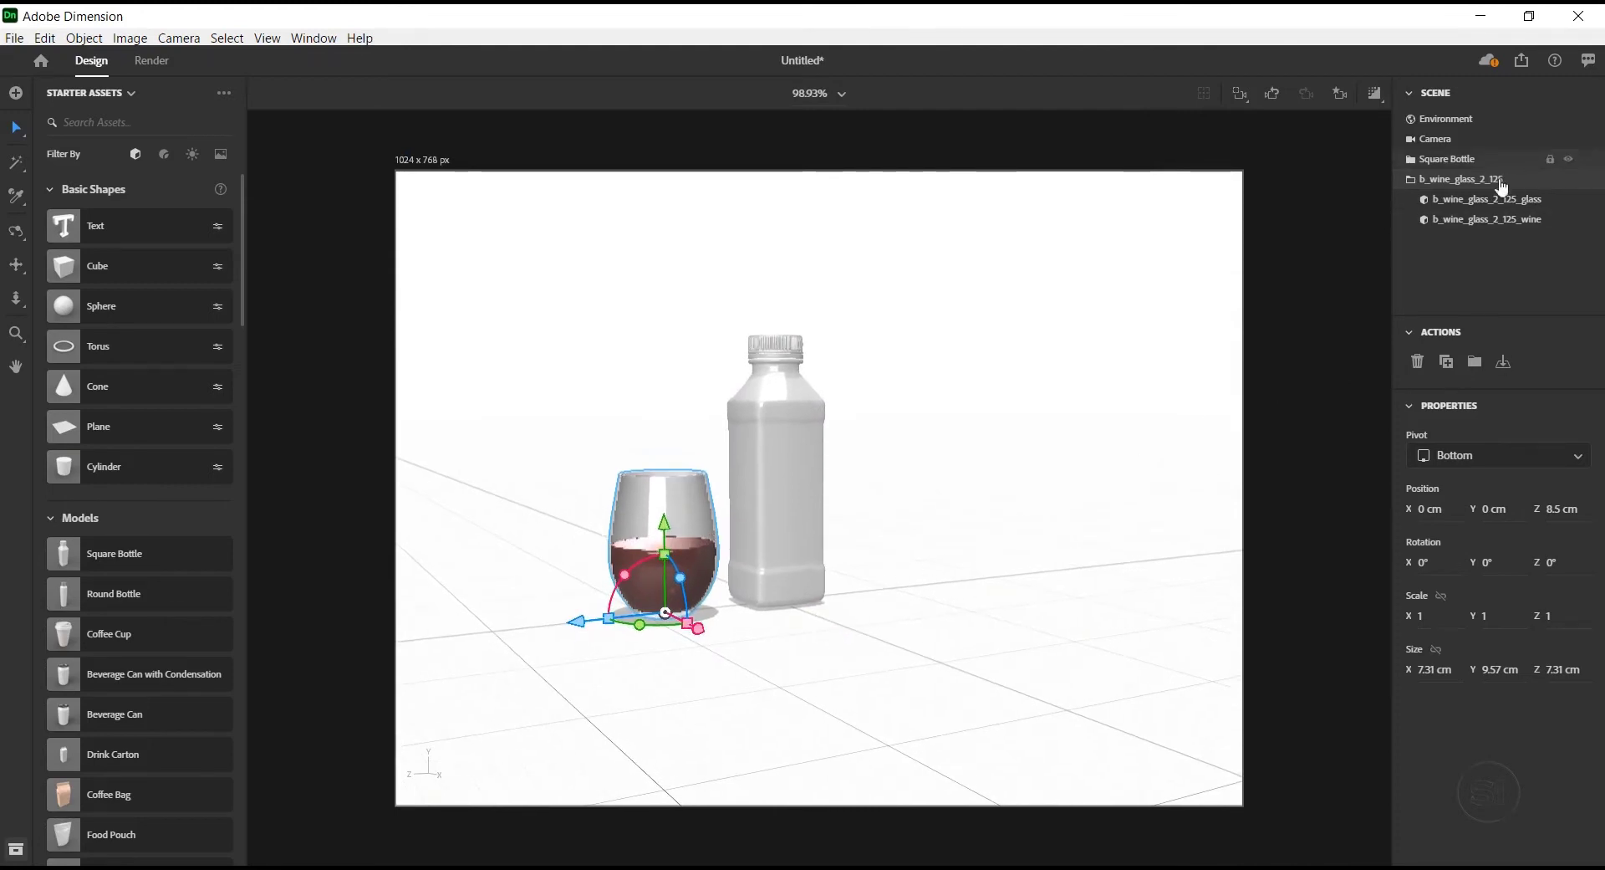
Select the b_wine_glass_2_125_glass part and display the starter assets as a thumbnail grid
{"action": "left_click", "coordinate": [1477, 203]}
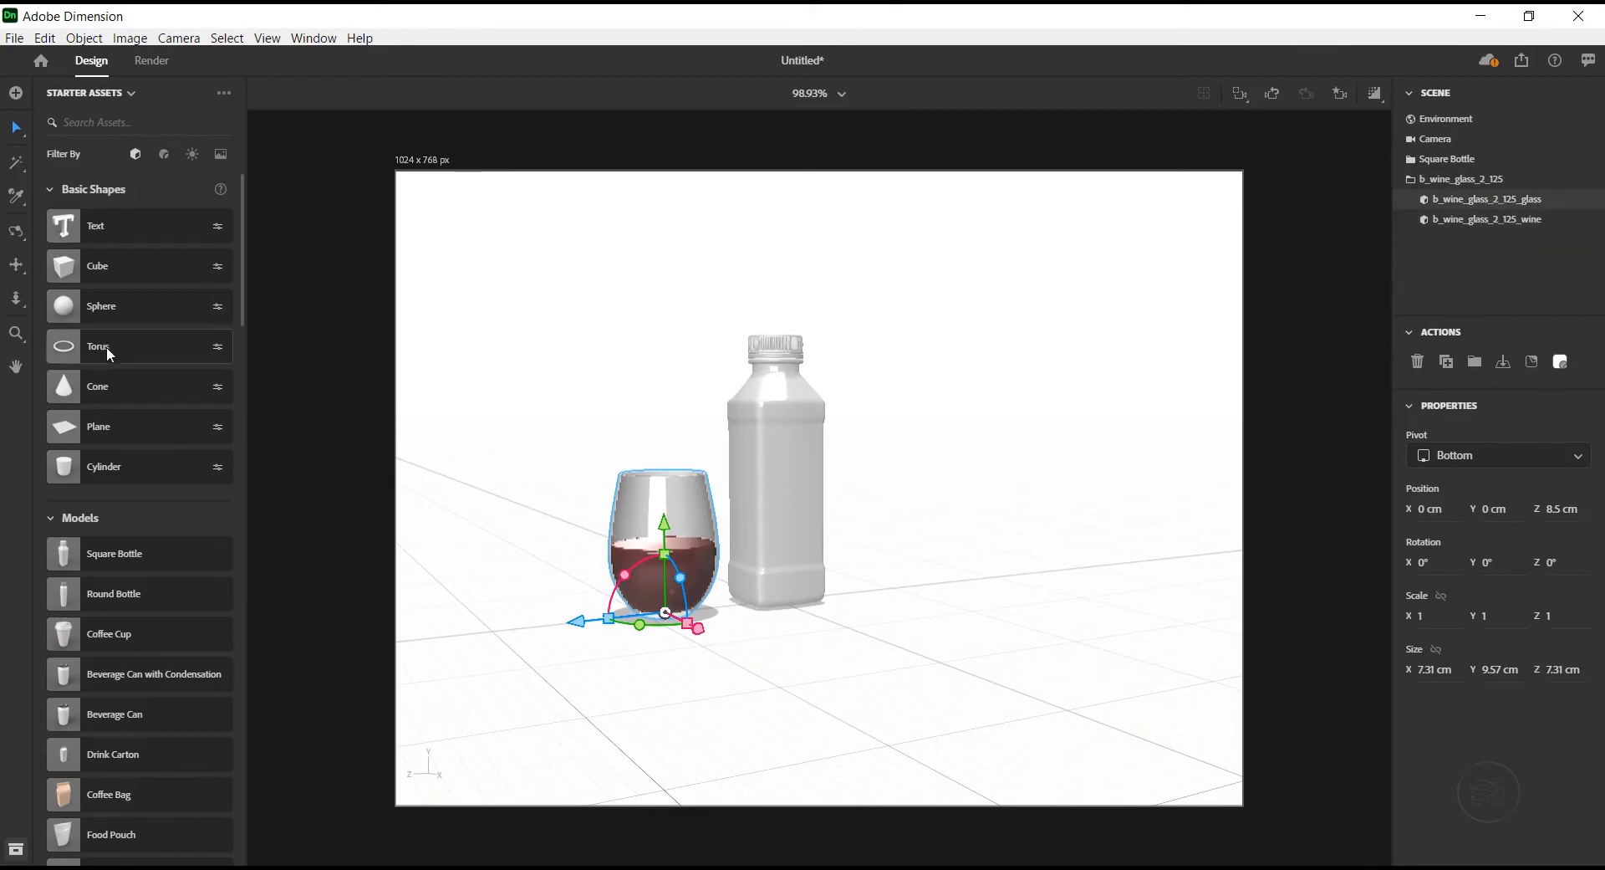
{"action": "scroll", "coordinate": [108, 339], "scroll_direction": "down", "scroll_amount": 15}
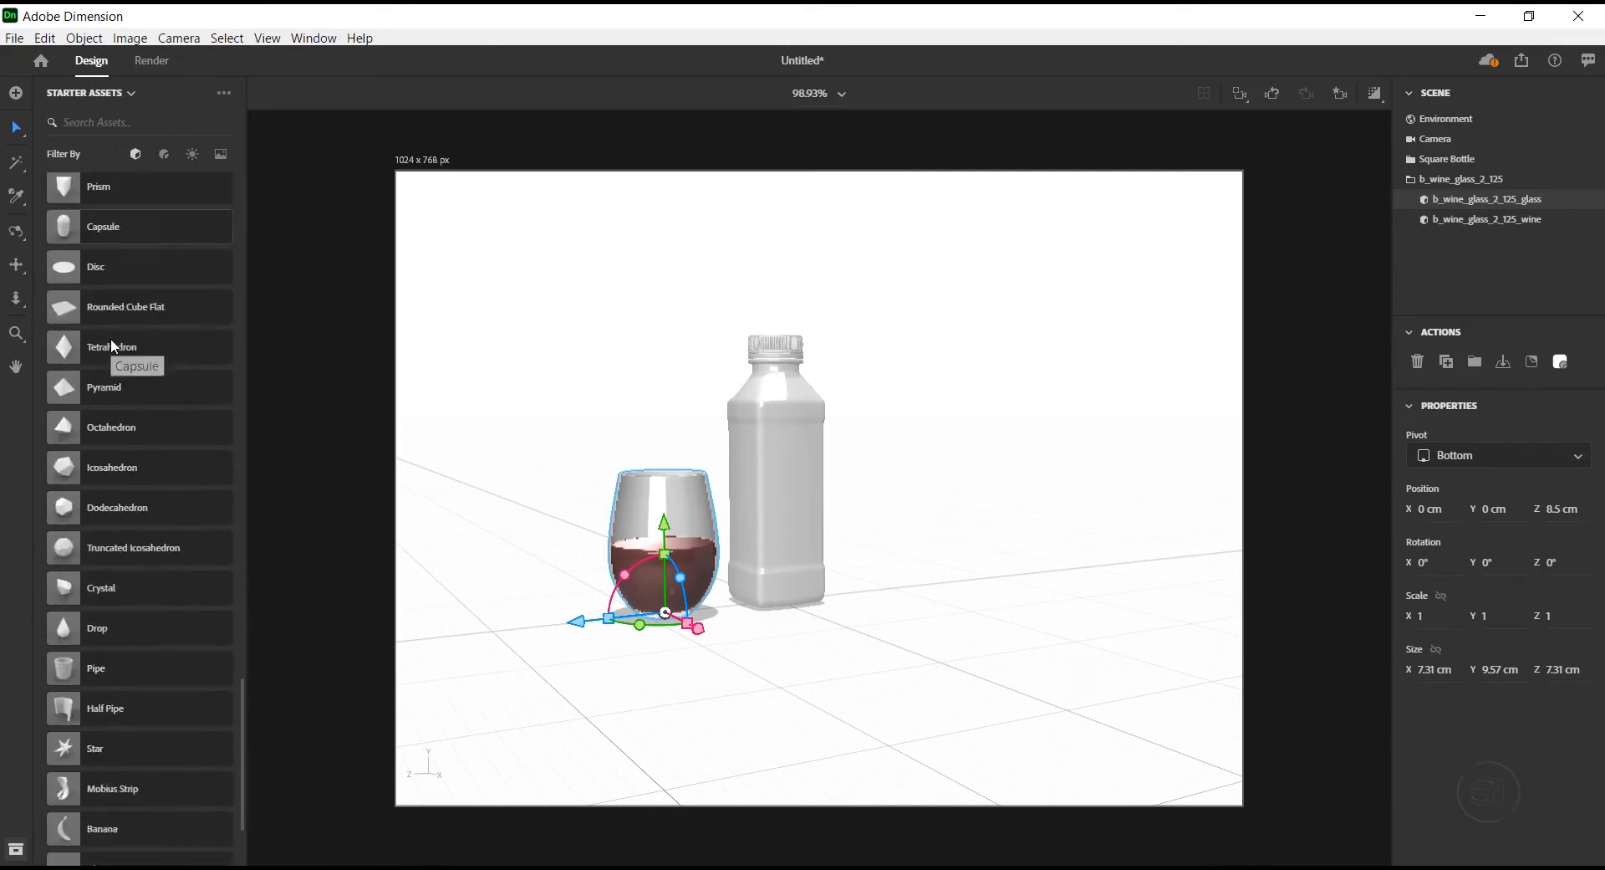
{"action": "scroll", "coordinate": [111, 338], "scroll_direction": "up", "scroll_amount": 10}
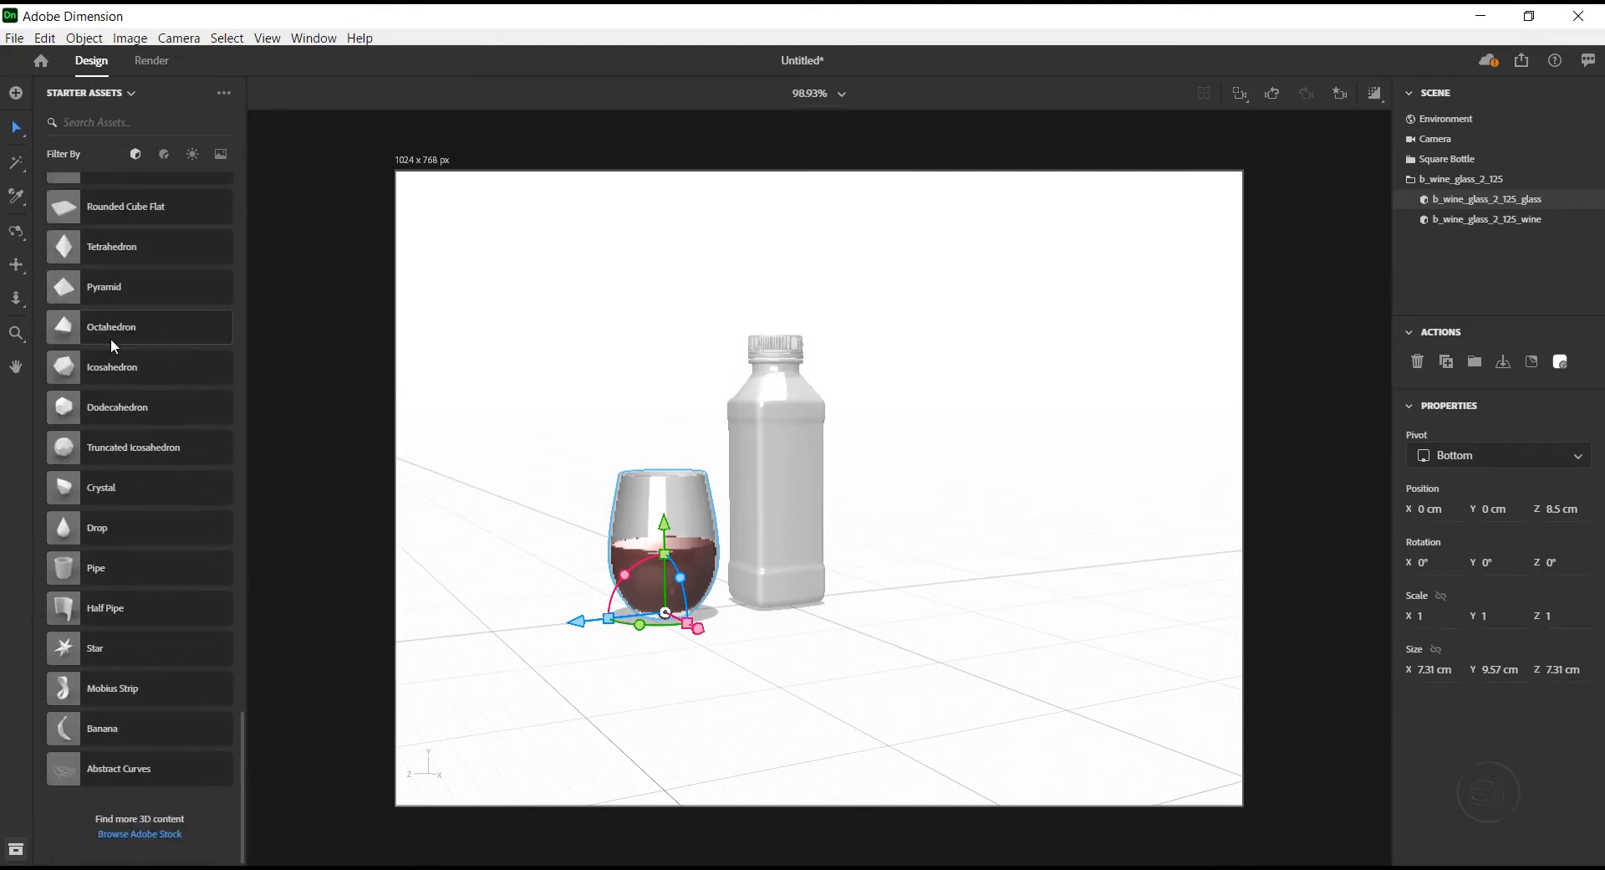
{"action": "left_click", "coordinate": [218, 93]}
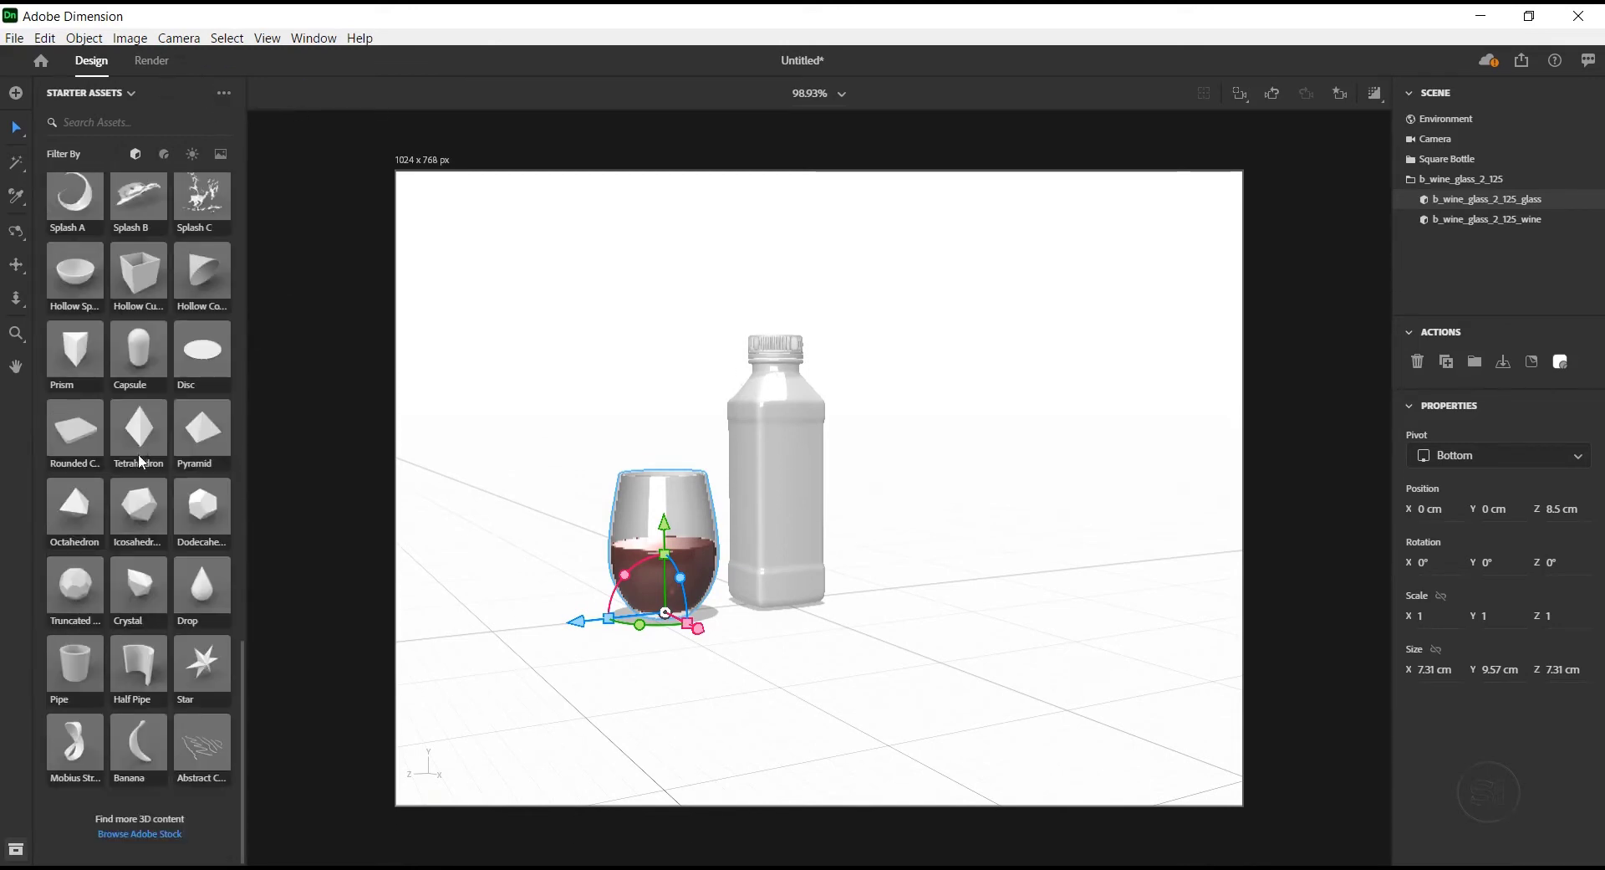
{"action": "scroll", "coordinate": [153, 440], "scroll_direction": "up", "scroll_amount": 15}
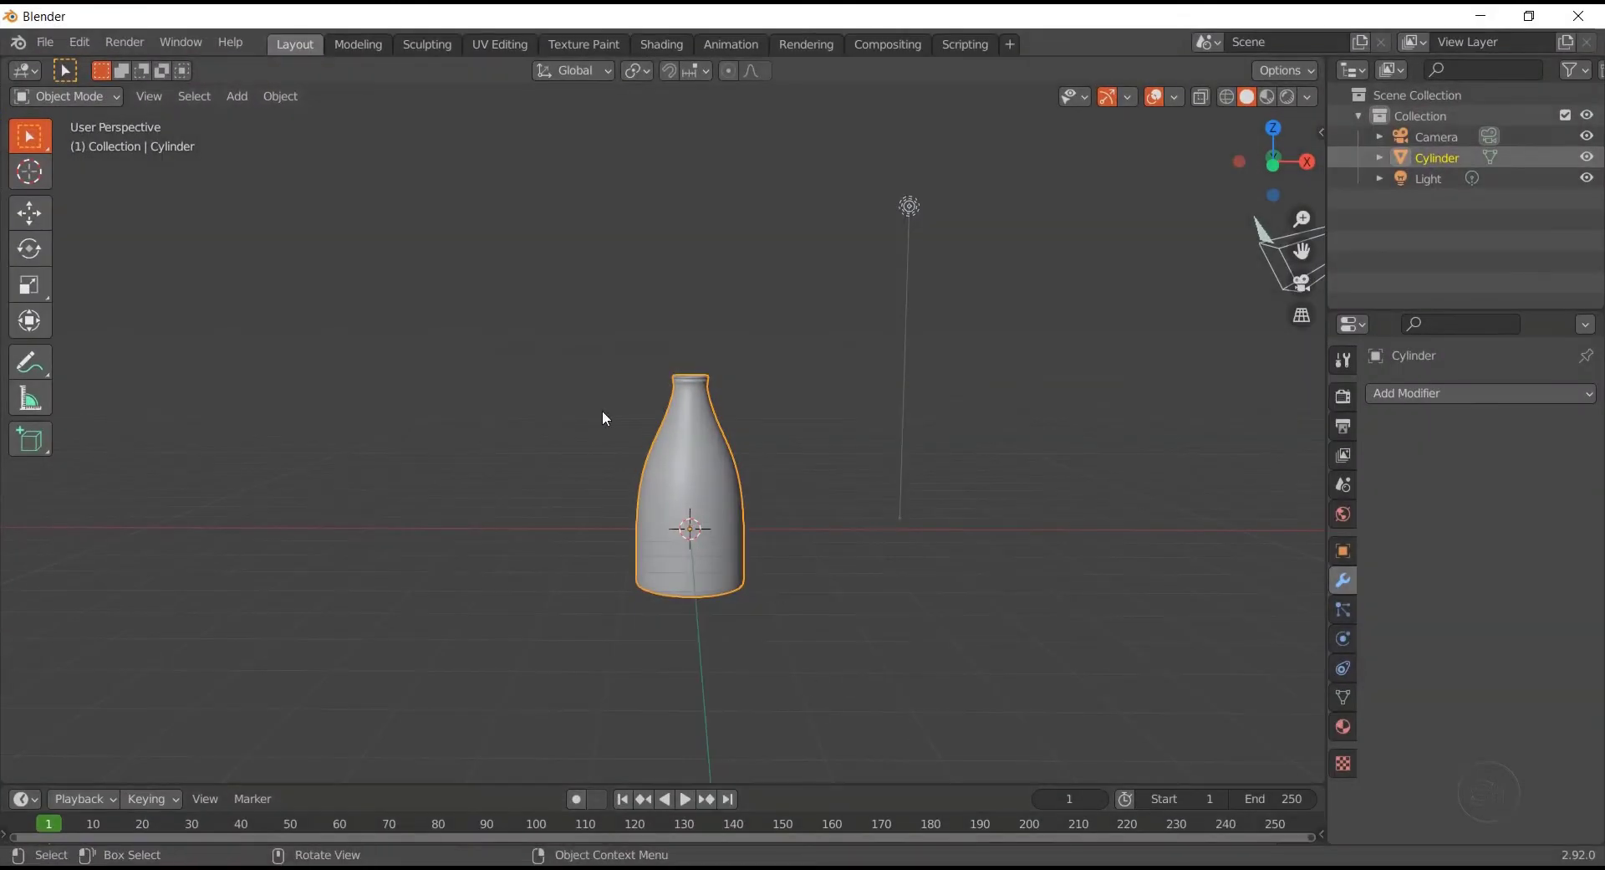
Switch to Blender and delete the existing bottle object named Cylinder
{"action": "left_click", "coordinate": [678, 519]}
{"action": "key", "text": "x"}
{"action": "left_click", "coordinate": [678, 515]}
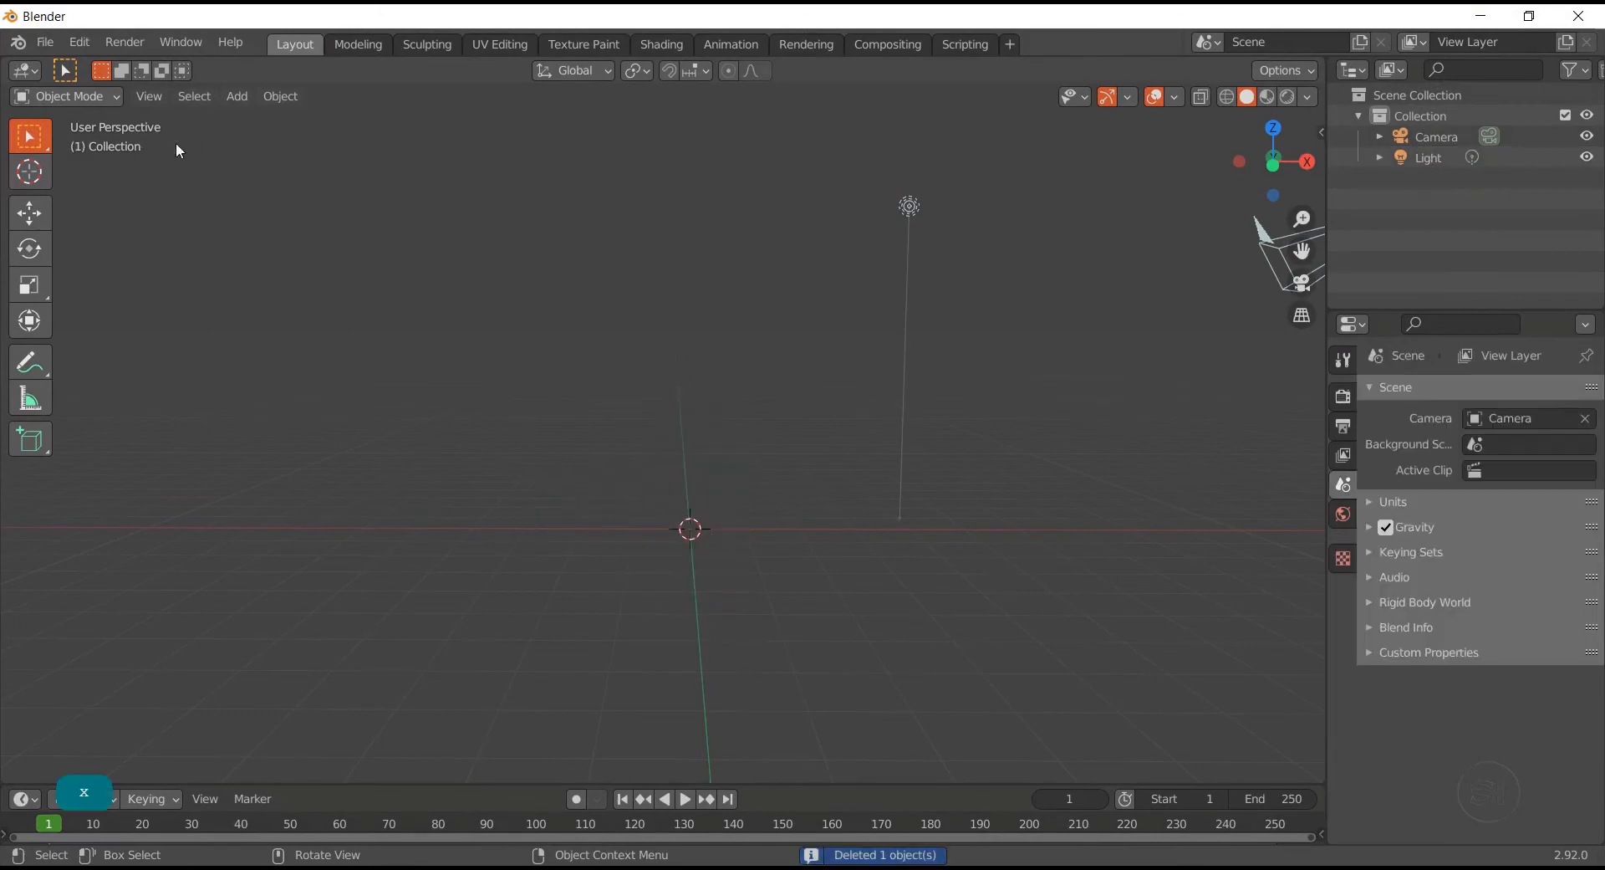
Import bottle.obj from the Downloads folder as a Wavefront (.obj) model
{"action": "left_click", "coordinate": [44, 42]}
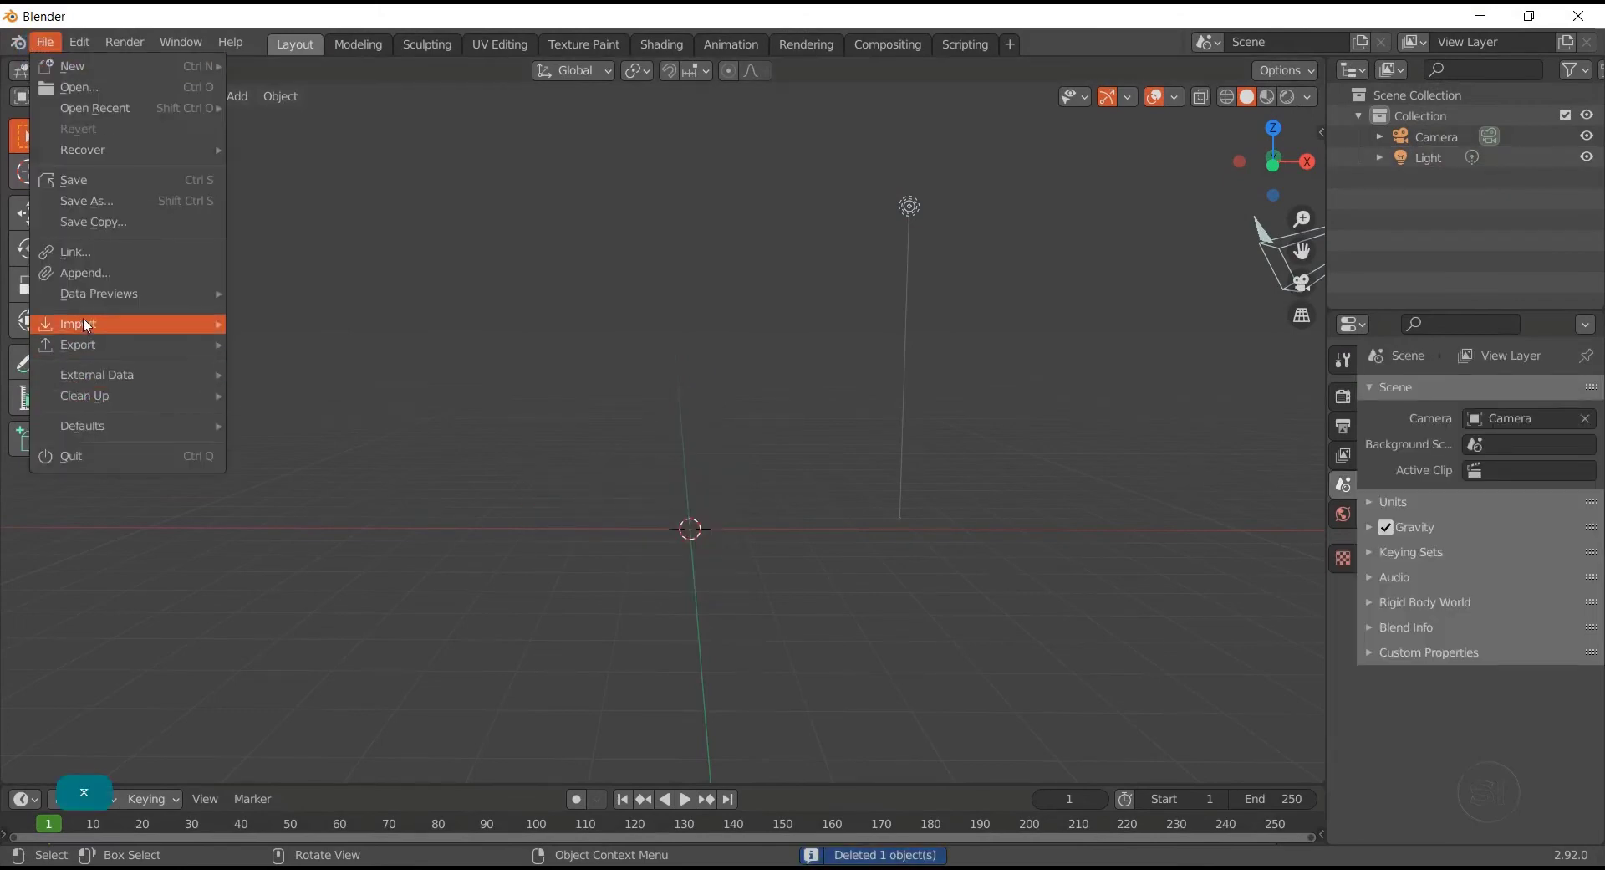
{"action": "mouse_move", "coordinate": [126, 323]}
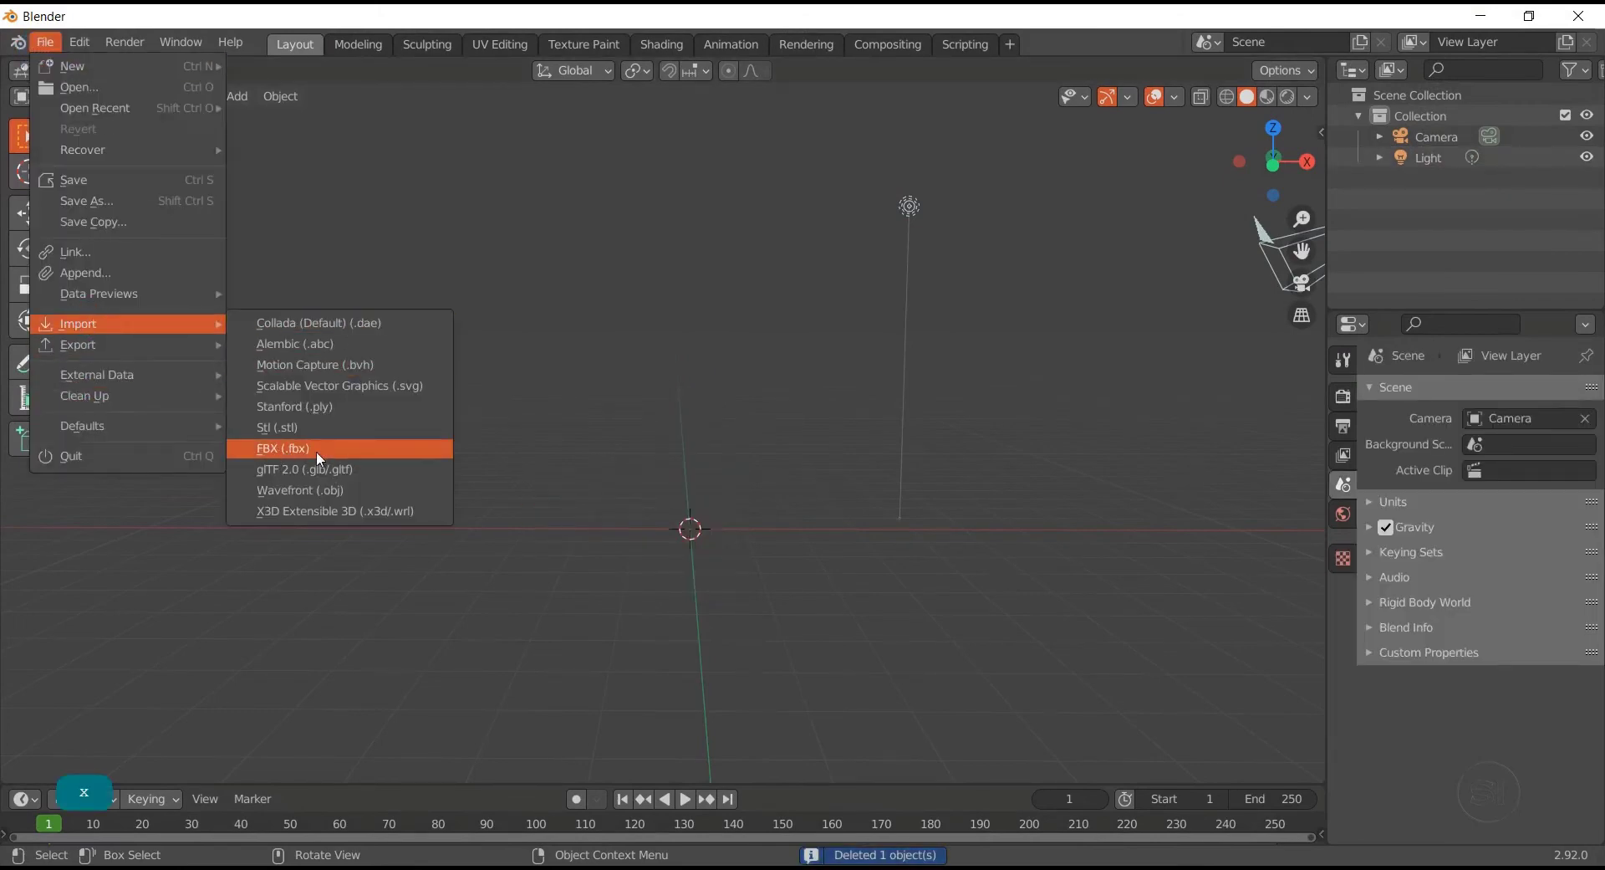
{"action": "left_click", "coordinate": [323, 490]}
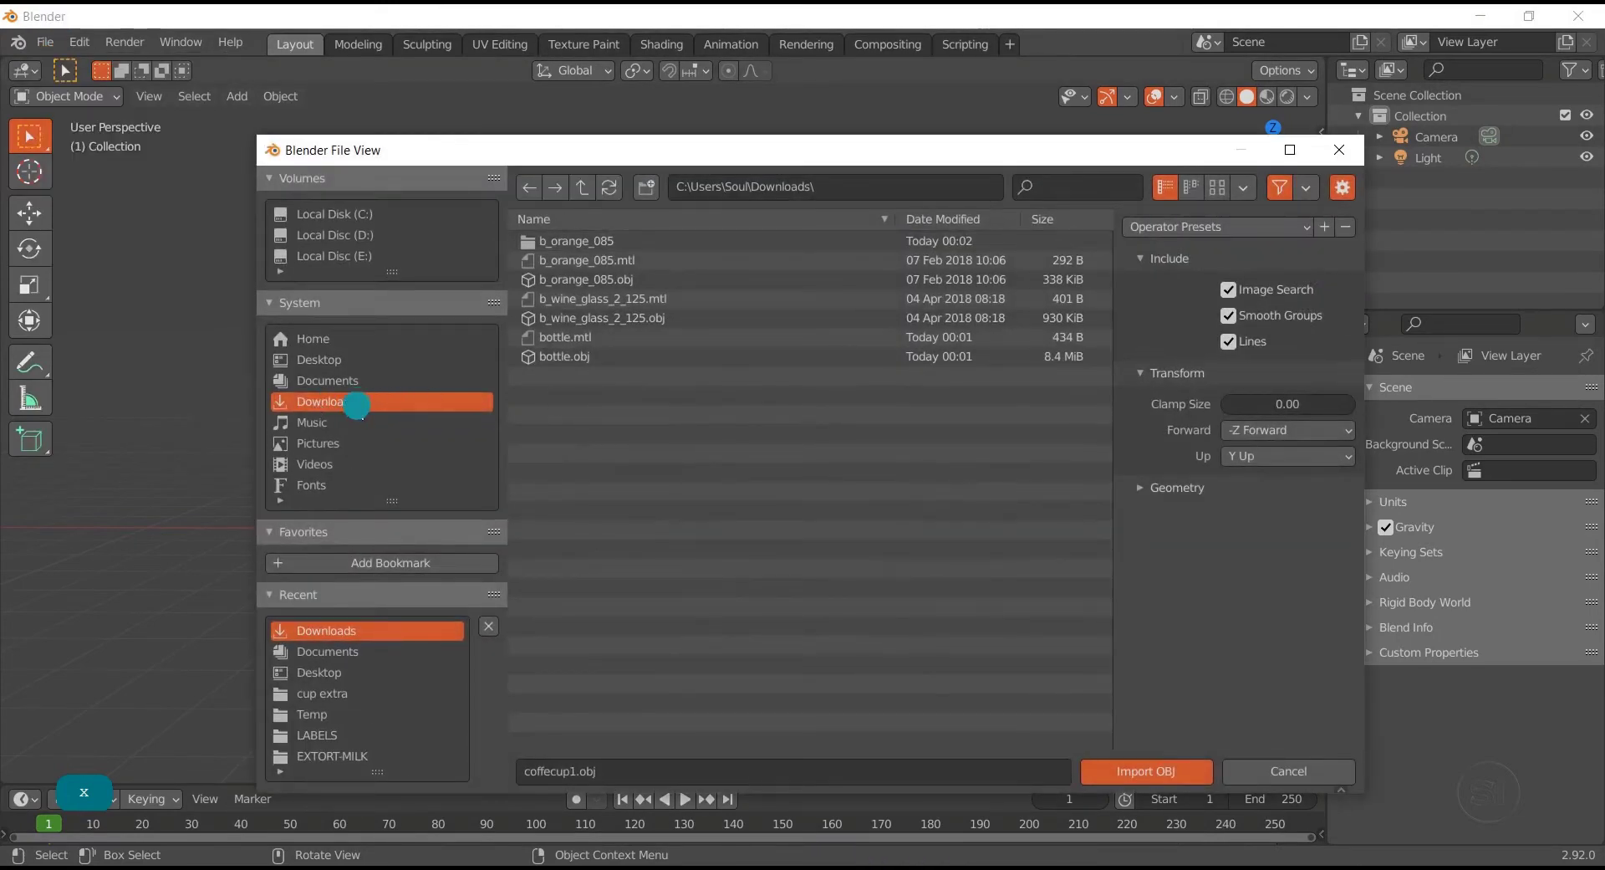
{"action": "left_click", "coordinate": [550, 357]}
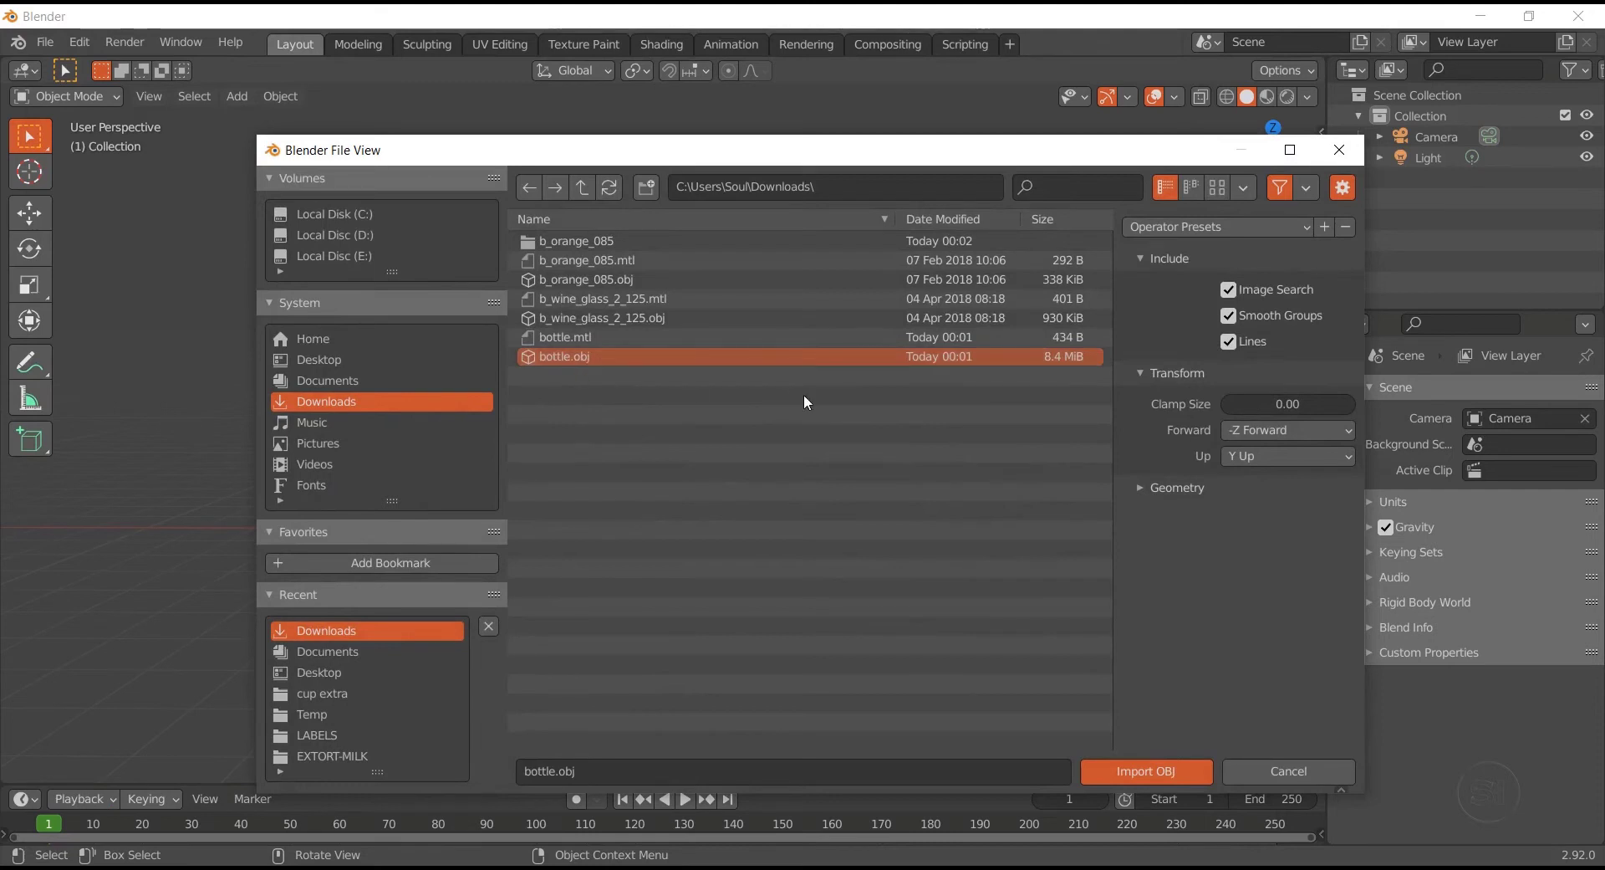
{"action": "left_click", "coordinate": [1146, 770]}
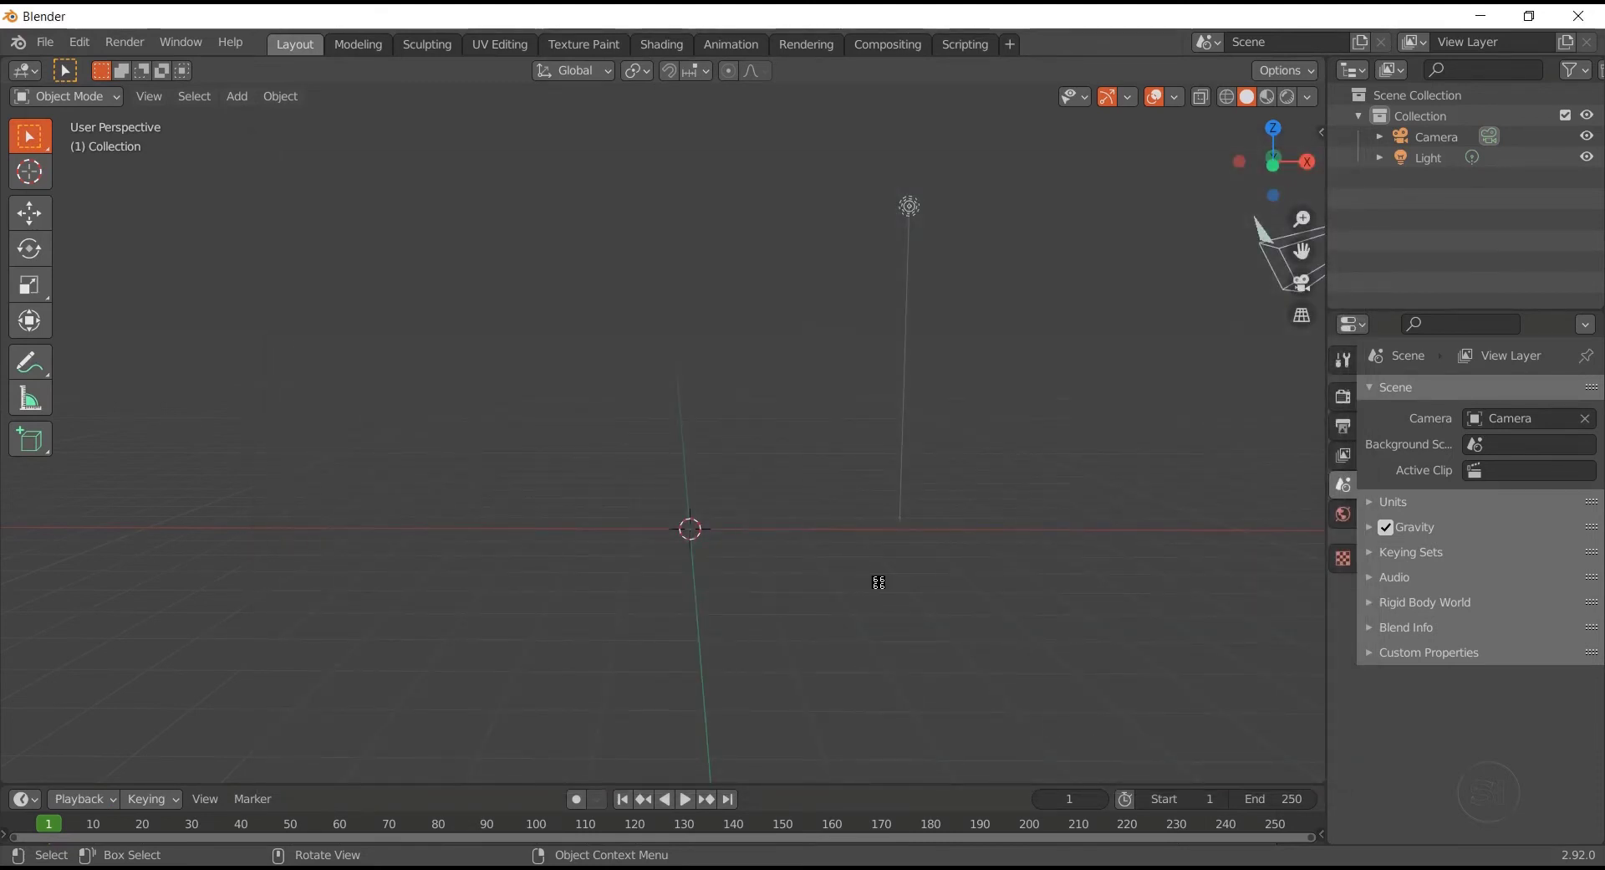
View the imported bottle from above and delete it from the scene
{"action": "scroll", "coordinate": [983, 504], "scroll_direction": "down", "scroll_amount": 5}
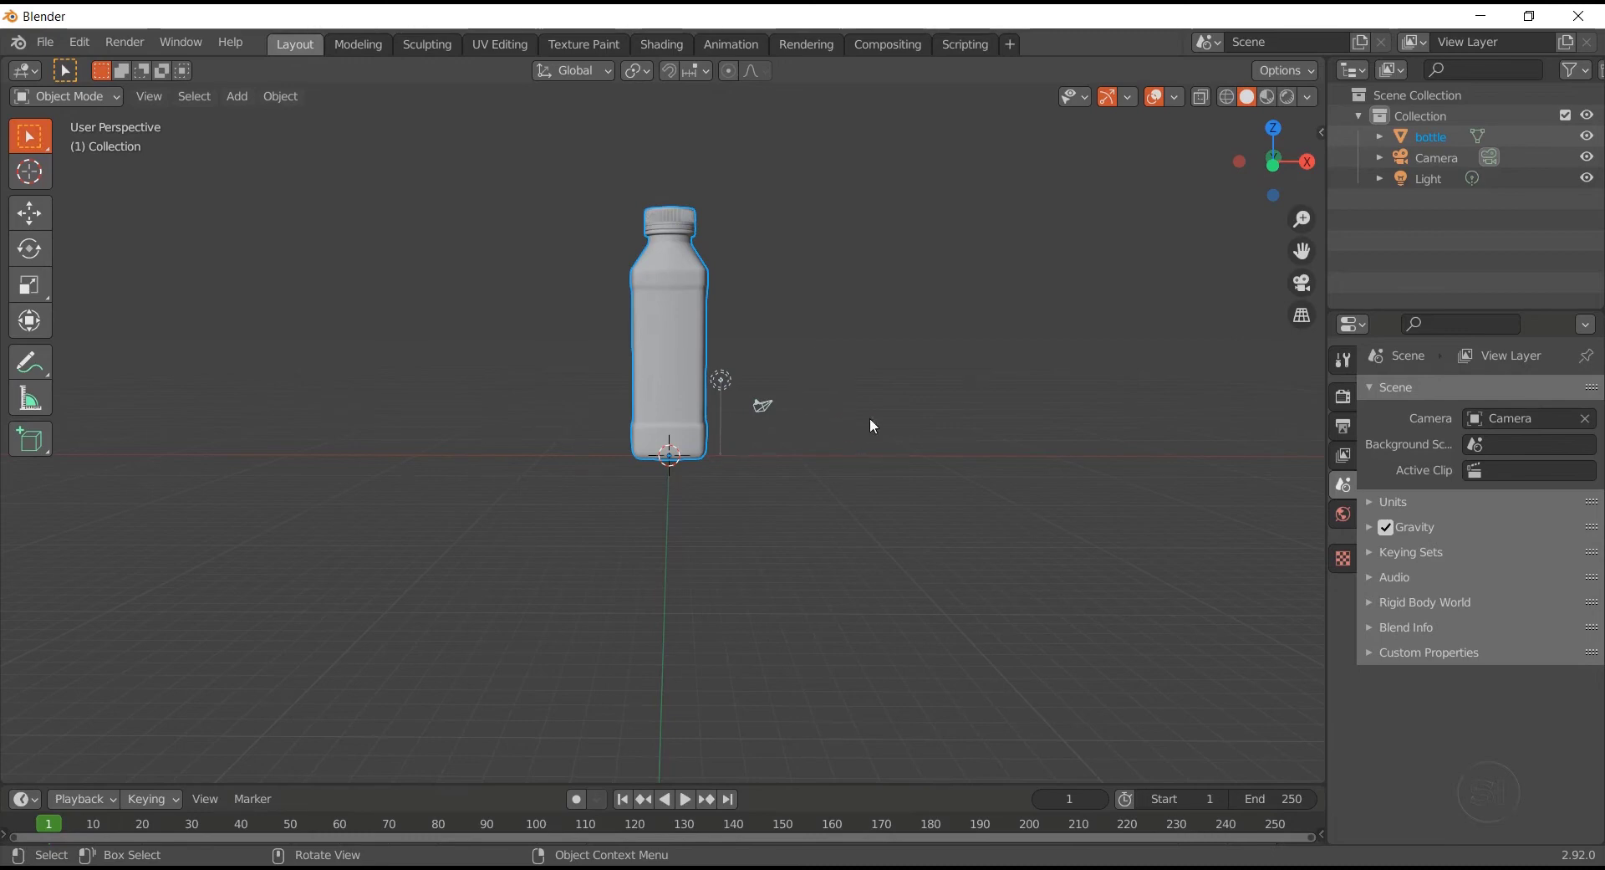
{"action": "right_click_drag", "start_coordinate": [800, 490], "coordinate": [795, 341]}
{"action": "middle_click_drag", "start_coordinate": [857, 320], "coordinate": [864, 399]}
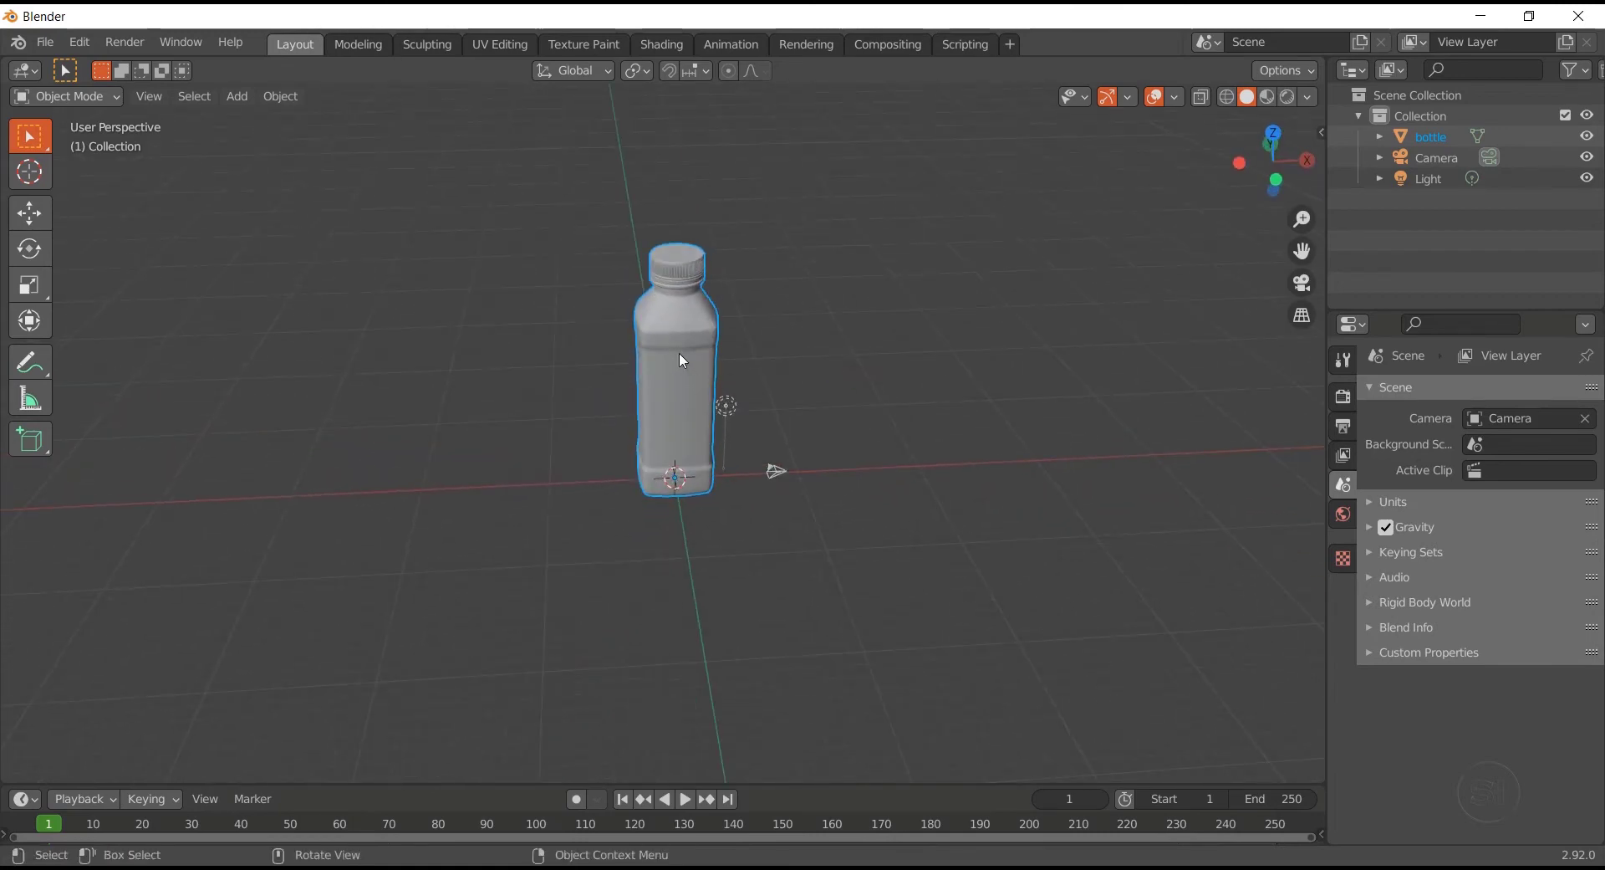
{"action": "key", "text": "x"}
{"action": "key", "text": "x"}
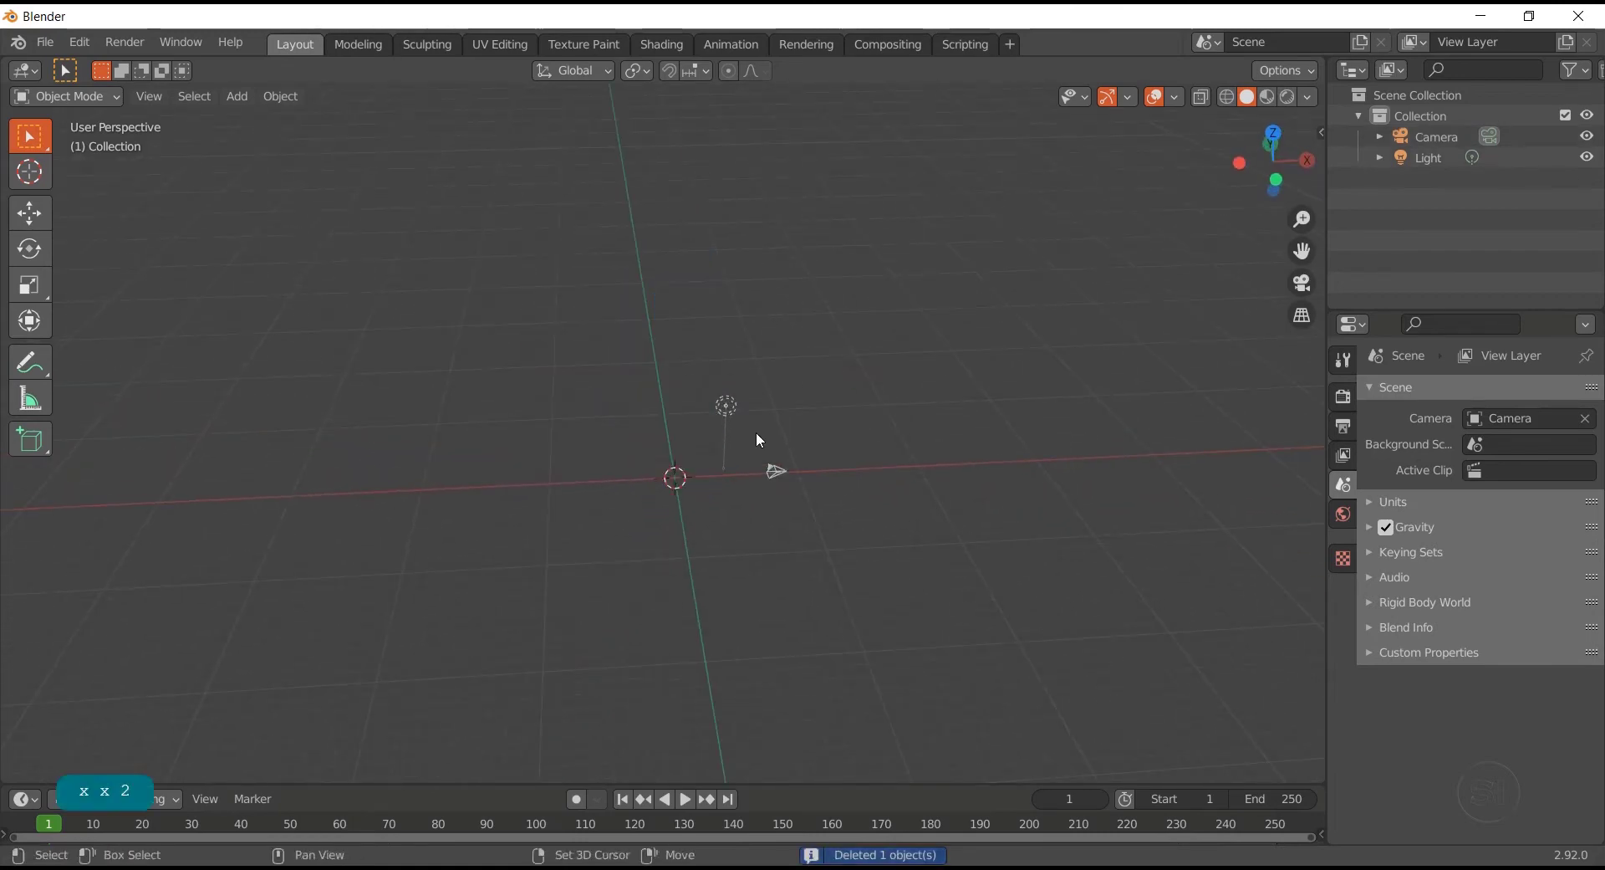
Add a cylinder mesh at the scene's origin
{"action": "key", "text": "shift+a"}
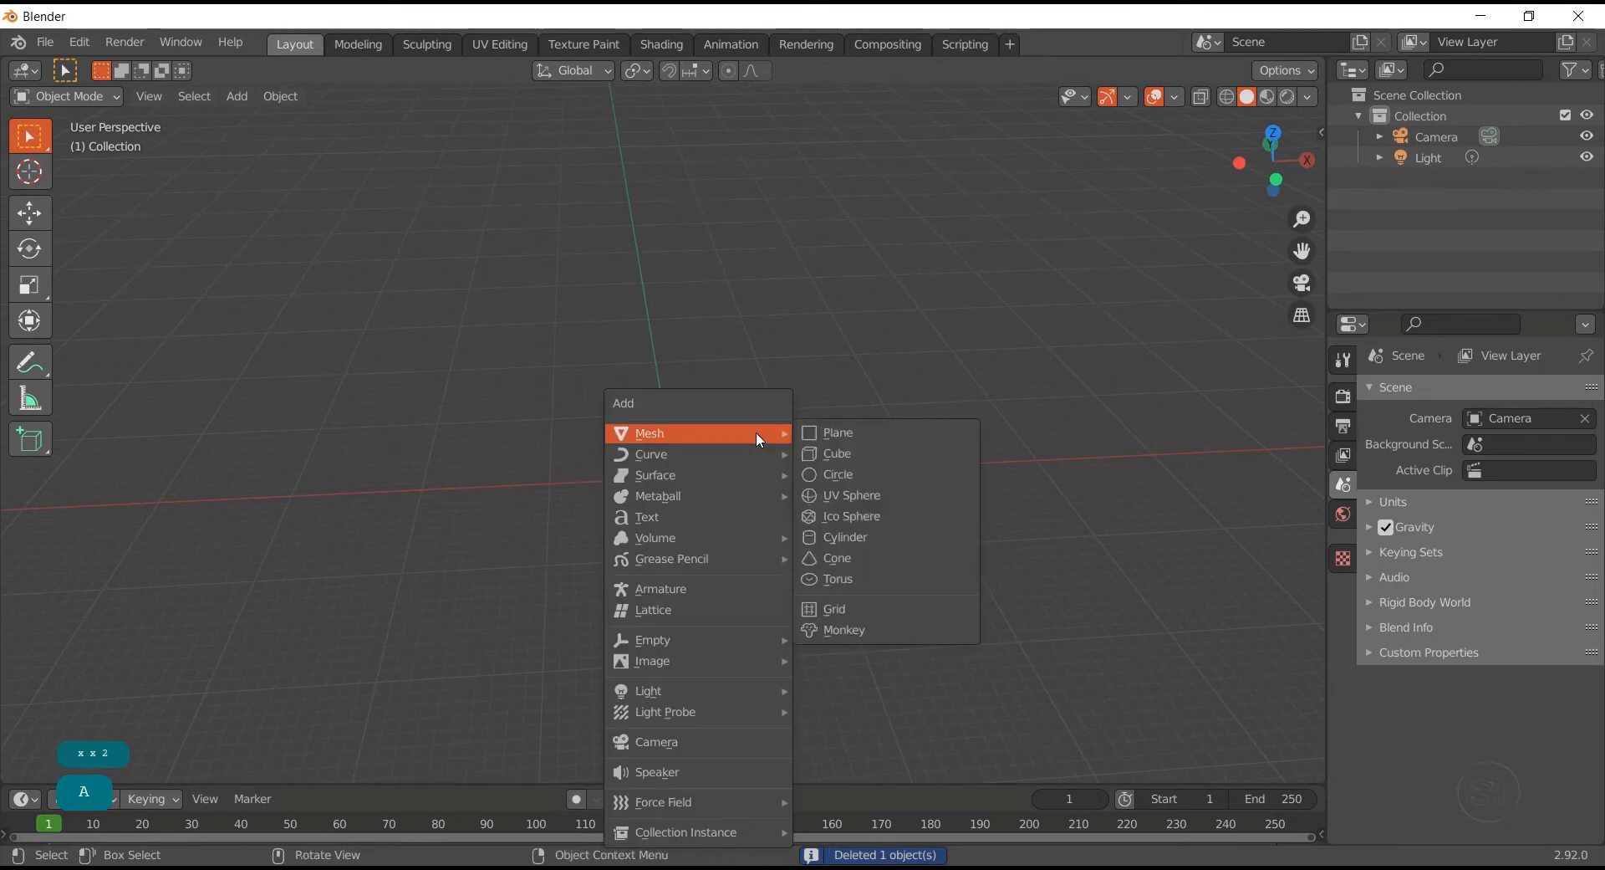
{"action": "left_click", "coordinate": [844, 537]}
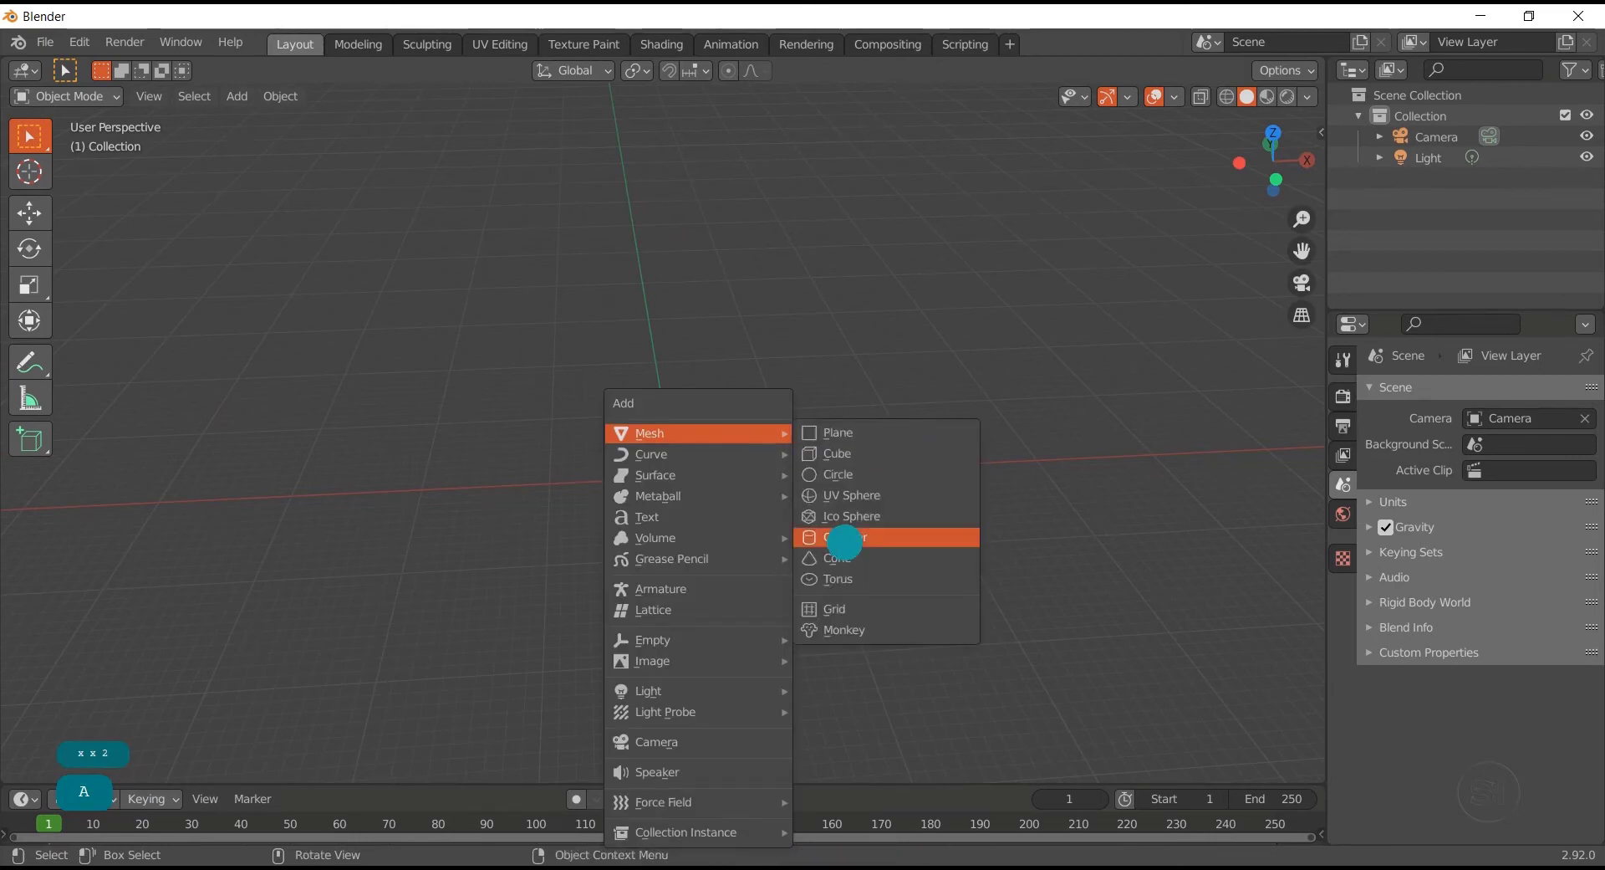
{"action": "left_click", "coordinate": [850, 542]}
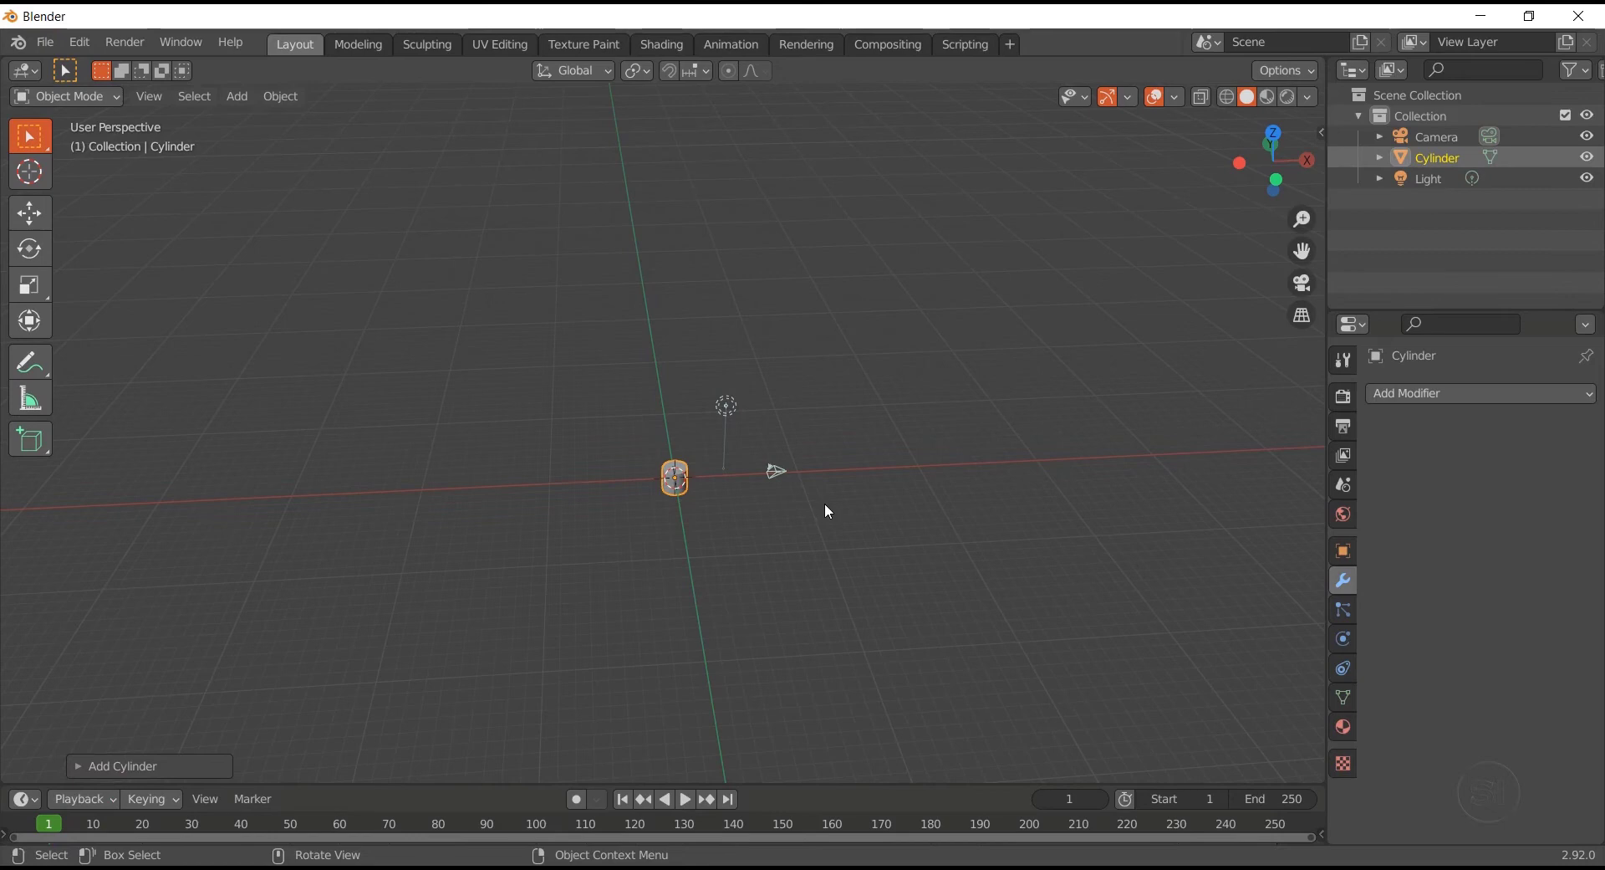
In front view, extrude the cylinder's top face upward and scale it inward to form the bottle's shoulder
{"action": "key", "text": "KP_1"}
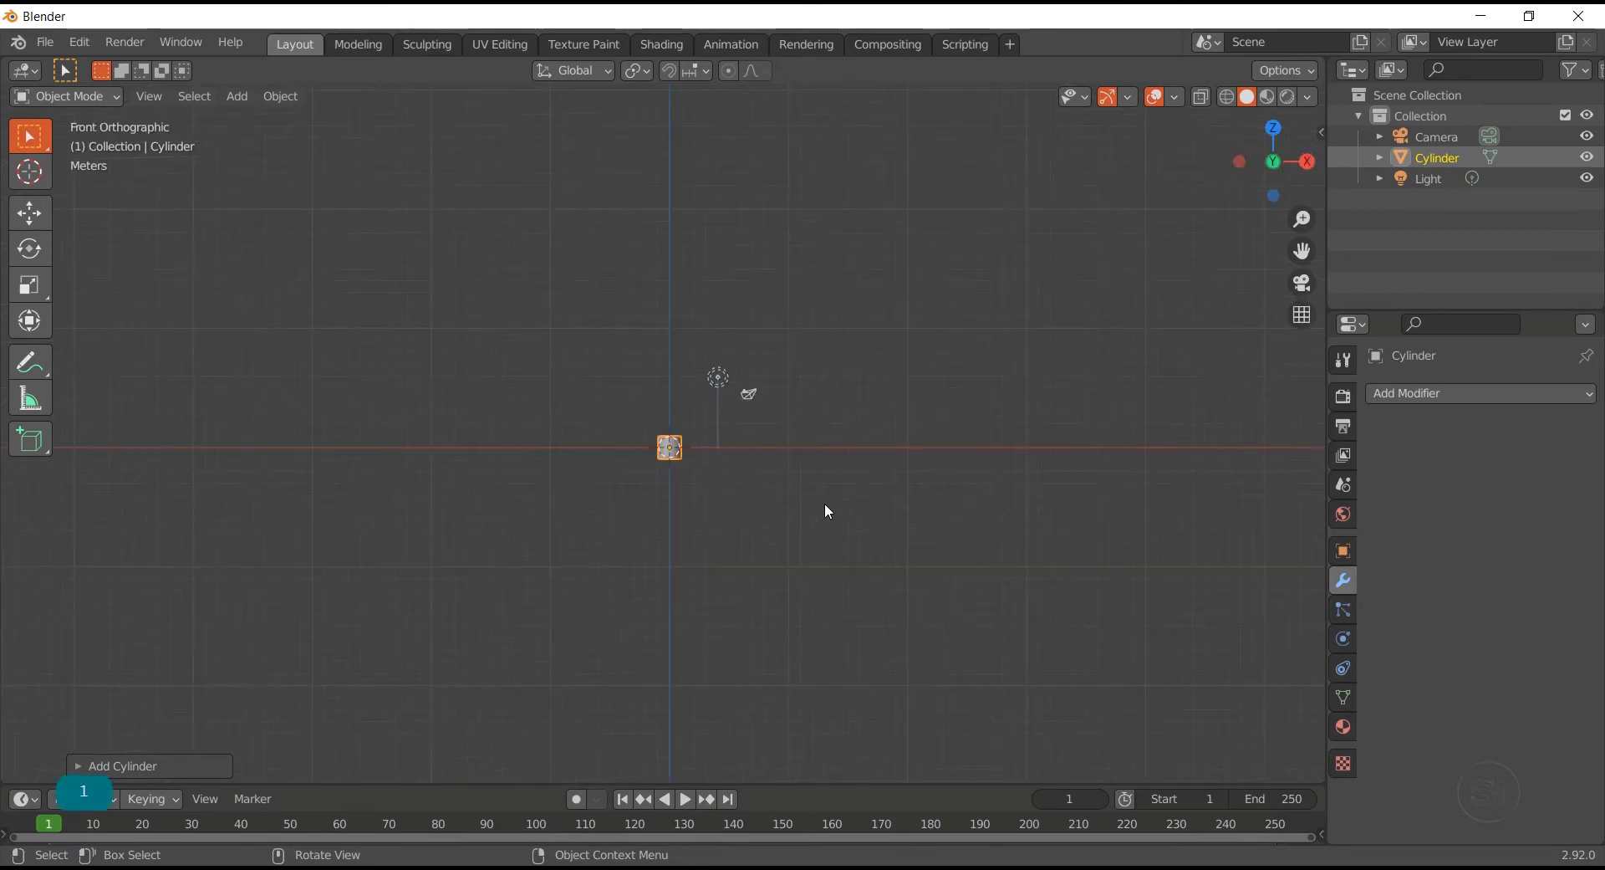
{"action": "scroll", "coordinate": [688, 482], "scroll_direction": "up", "scroll_amount": 5}
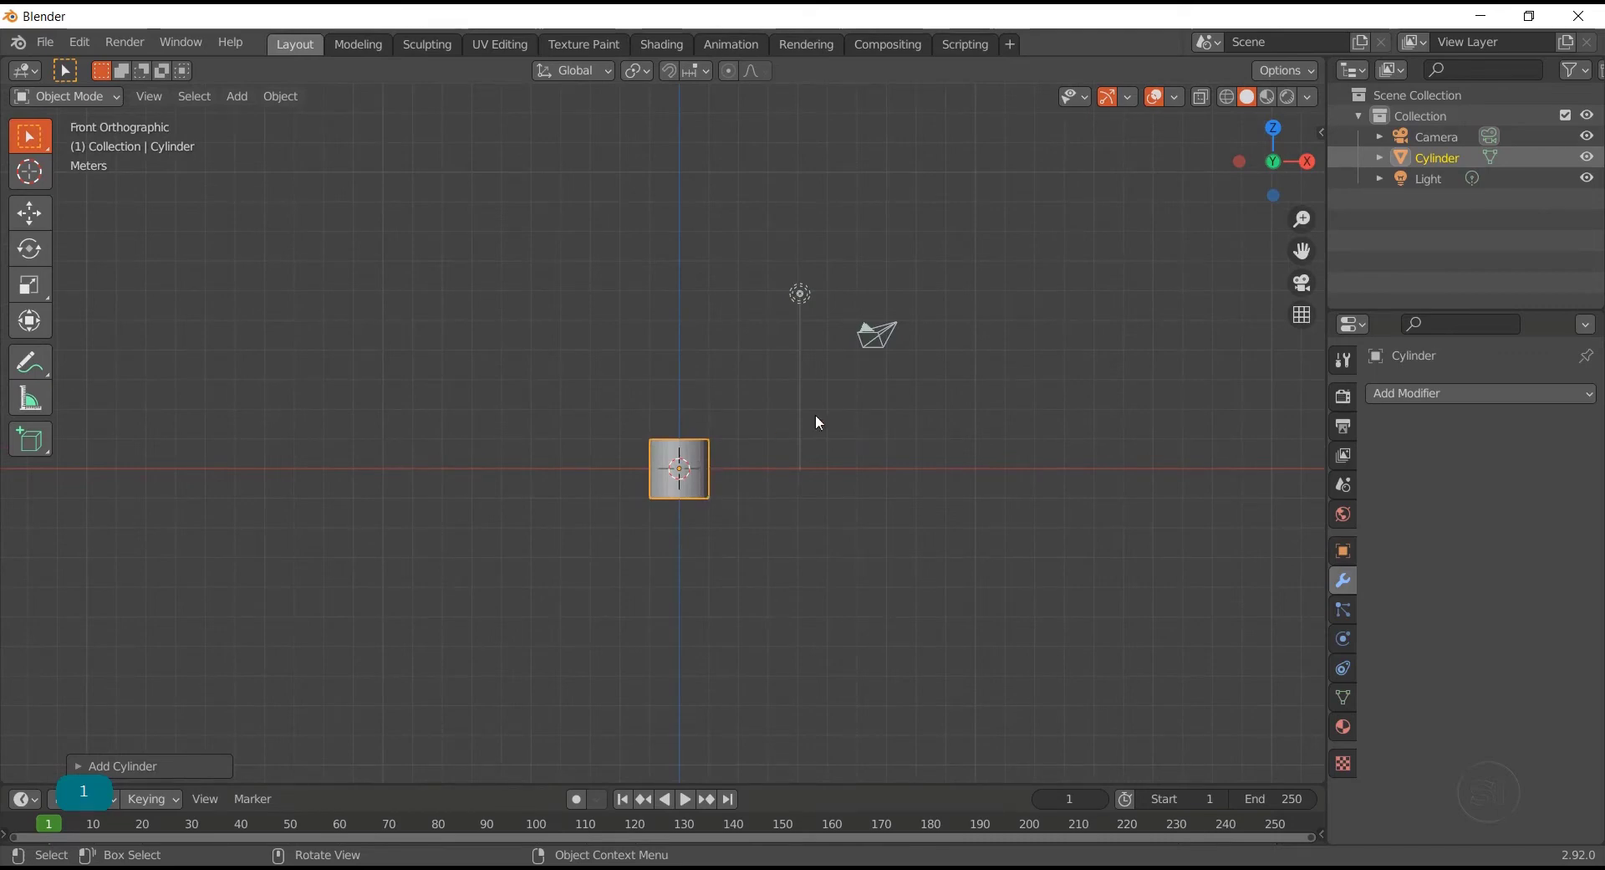
{"action": "key", "text": "Tab"}
{"action": "left_click", "coordinate": [631, 425]}
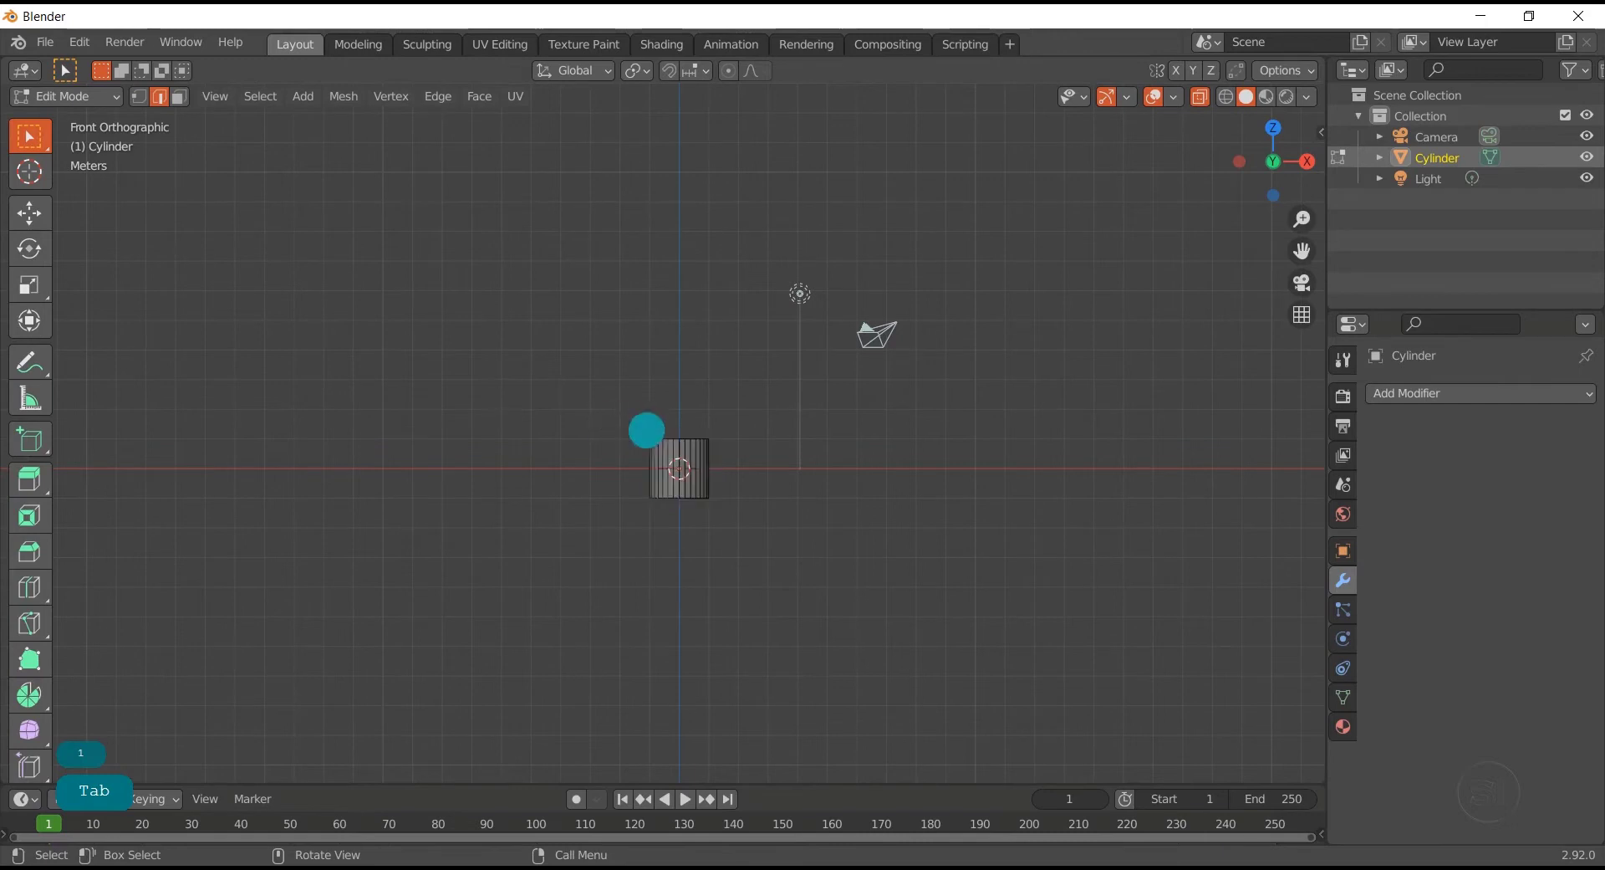
{"action": "left_click_drag", "start_coordinate": [609, 428], "coordinate": [761, 464]}
{"action": "key", "text": "e"}
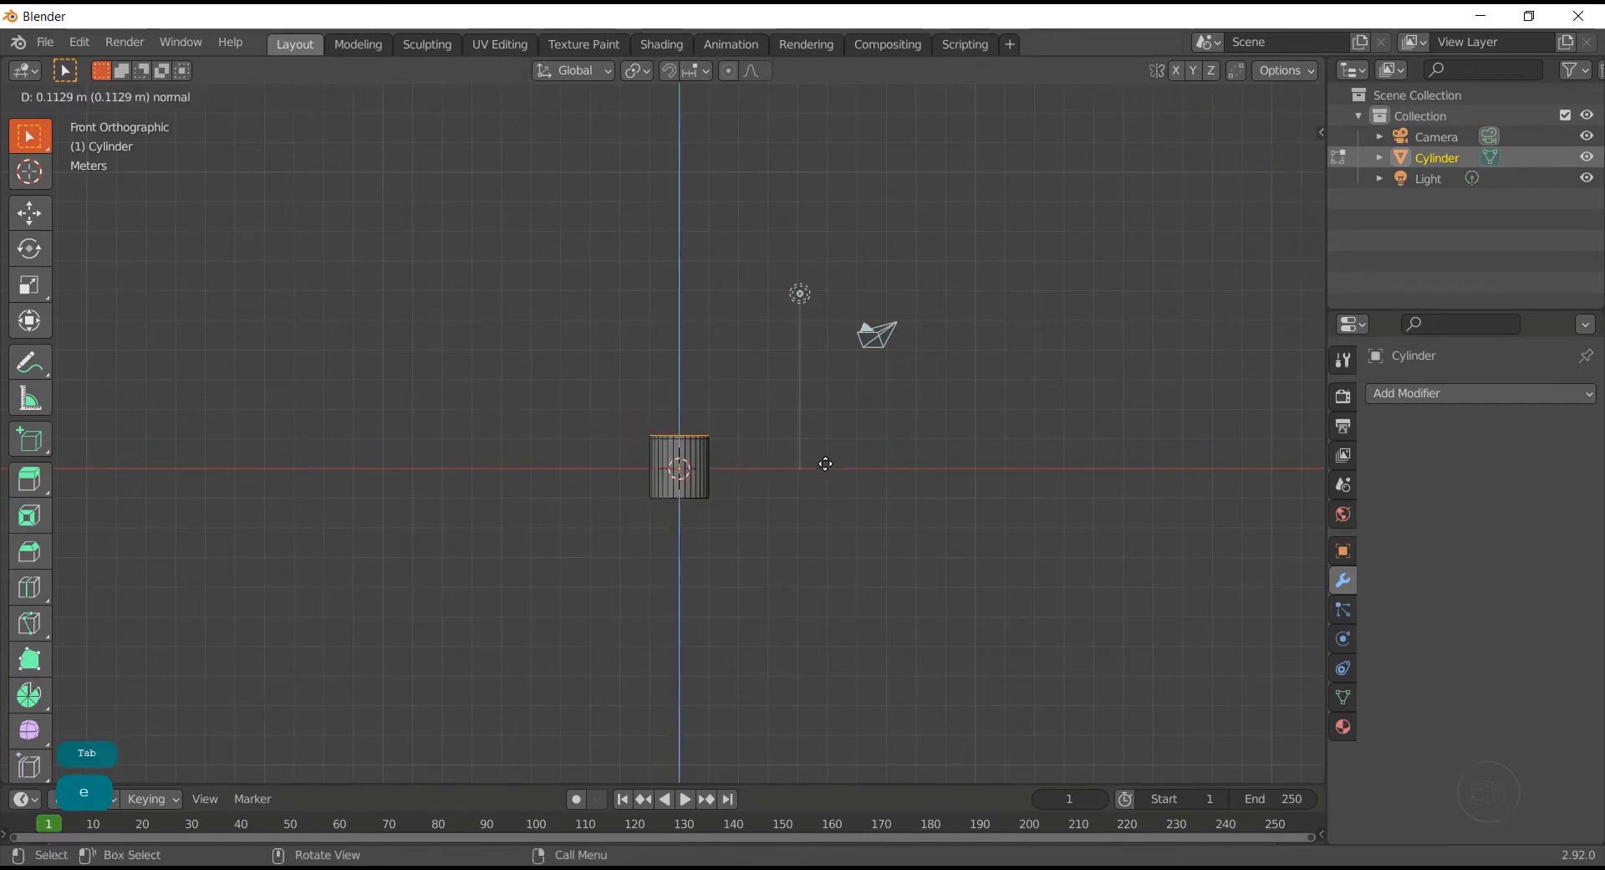
{"action": "left_click", "coordinate": [821, 456]}
{"action": "key", "text": "s"}
{"action": "left_click", "coordinate": [806, 473]}
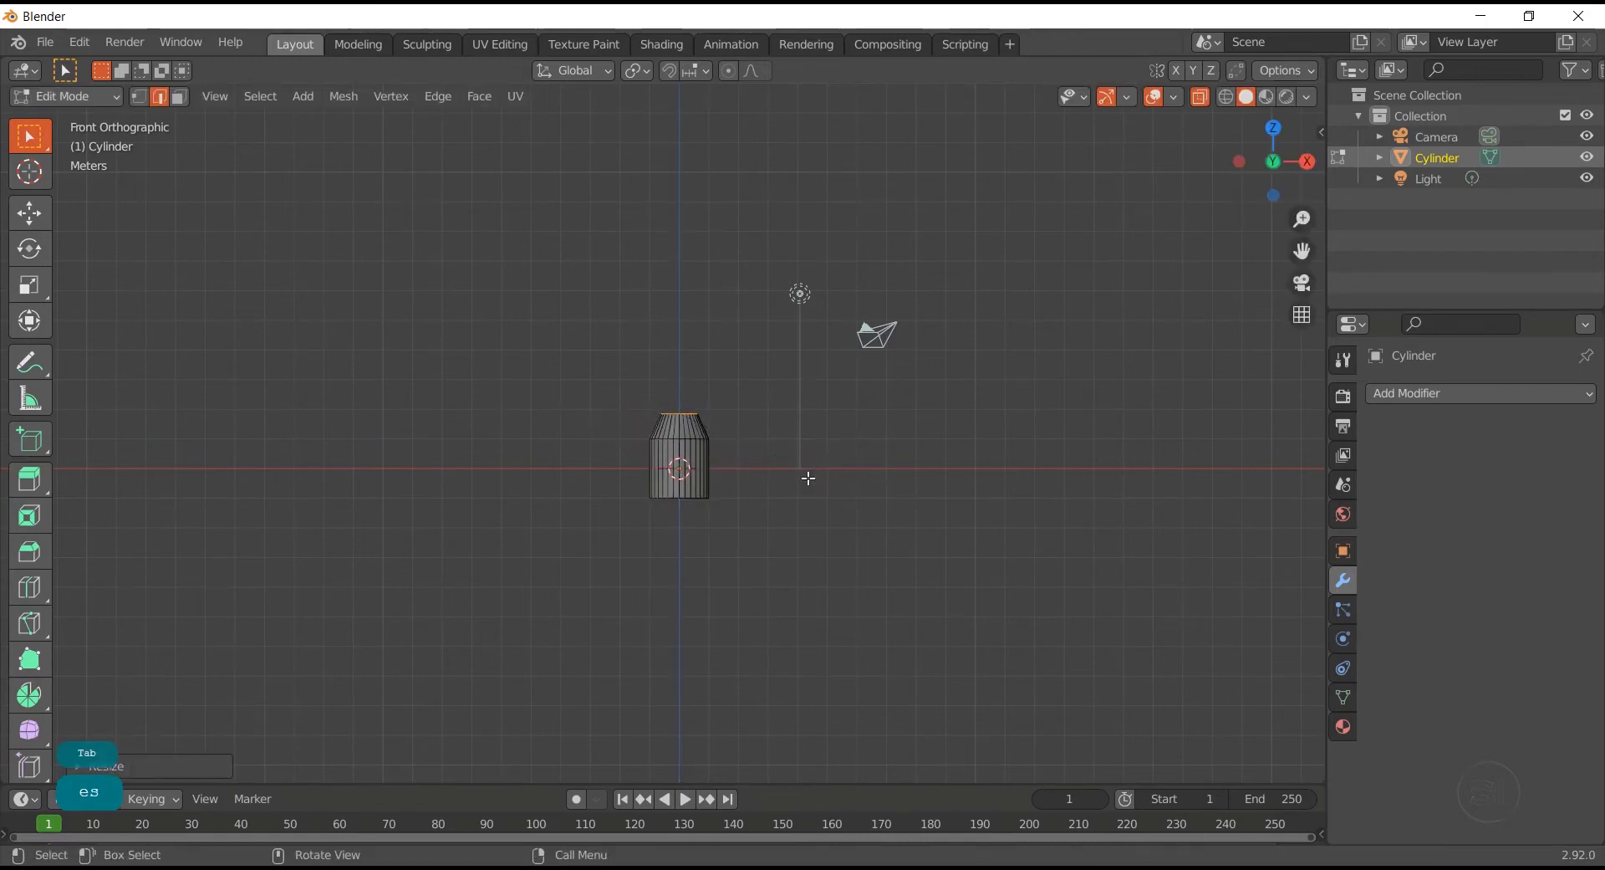
Extrude the narrowed top face upward again and scale it inward to form a tapering neck
{"action": "key", "text": "e"}
{"action": "left_click", "coordinate": [806, 448]}
{"action": "key", "text": "s"}
{"action": "left_click", "coordinate": [806, 448]}
{"action": "key", "text": "s"}
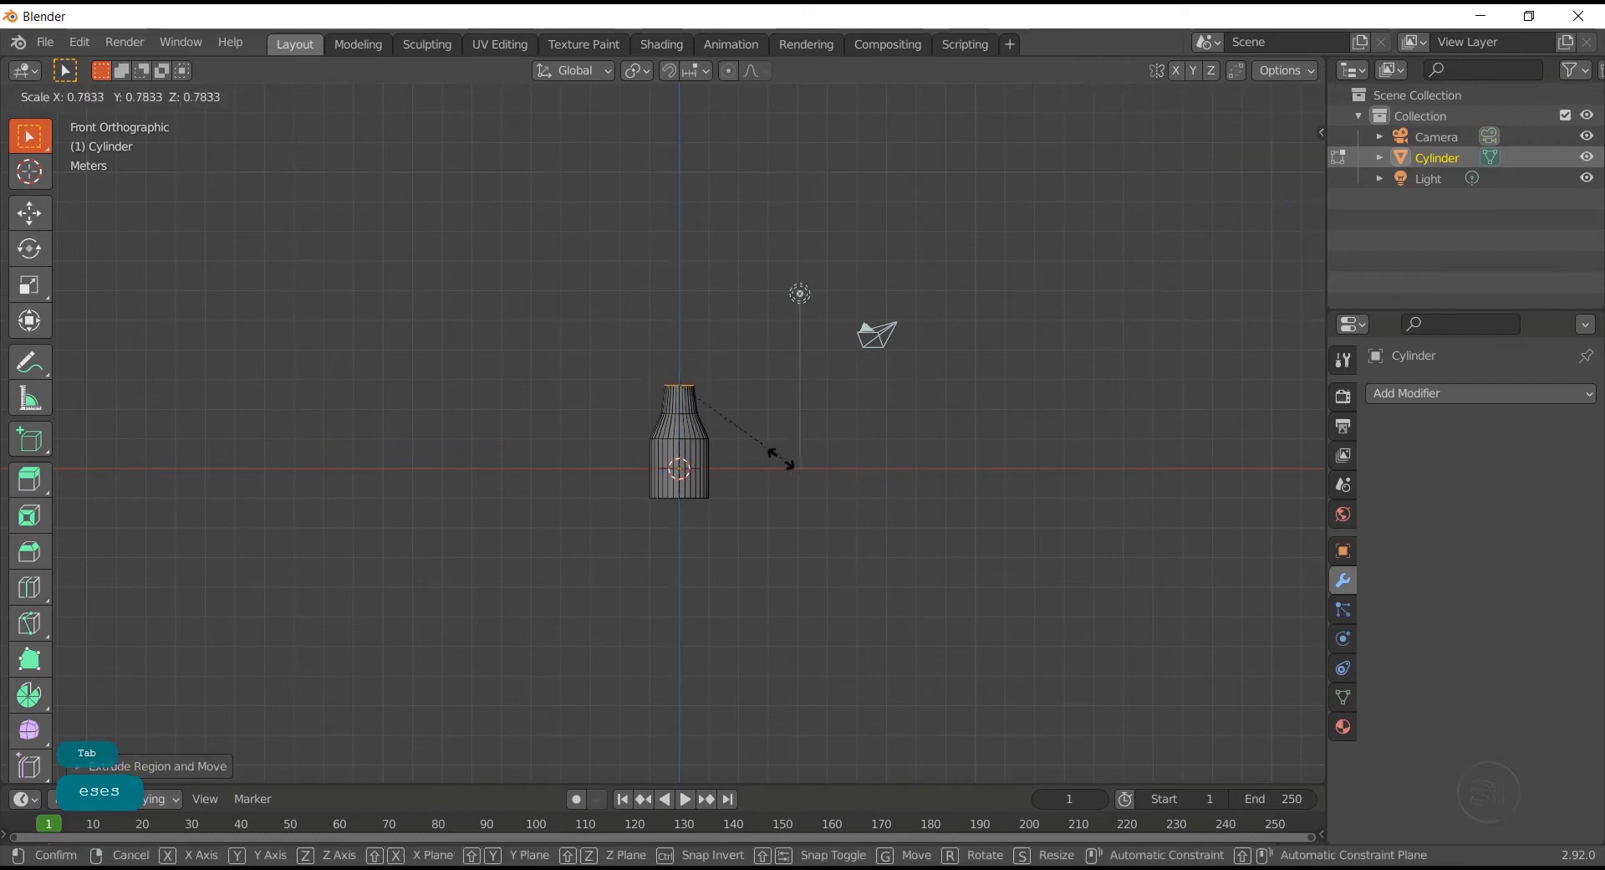
{"action": "left_click", "coordinate": [791, 488]}
Add an edge loop just below the neck's top edge and another just above the bottle's base
{"action": "scroll", "coordinate": [791, 488], "scroll_direction": "up", "scroll_amount": 8}
{"action": "scroll", "coordinate": [790, 489], "scroll_direction": "down", "scroll_amount": 4}
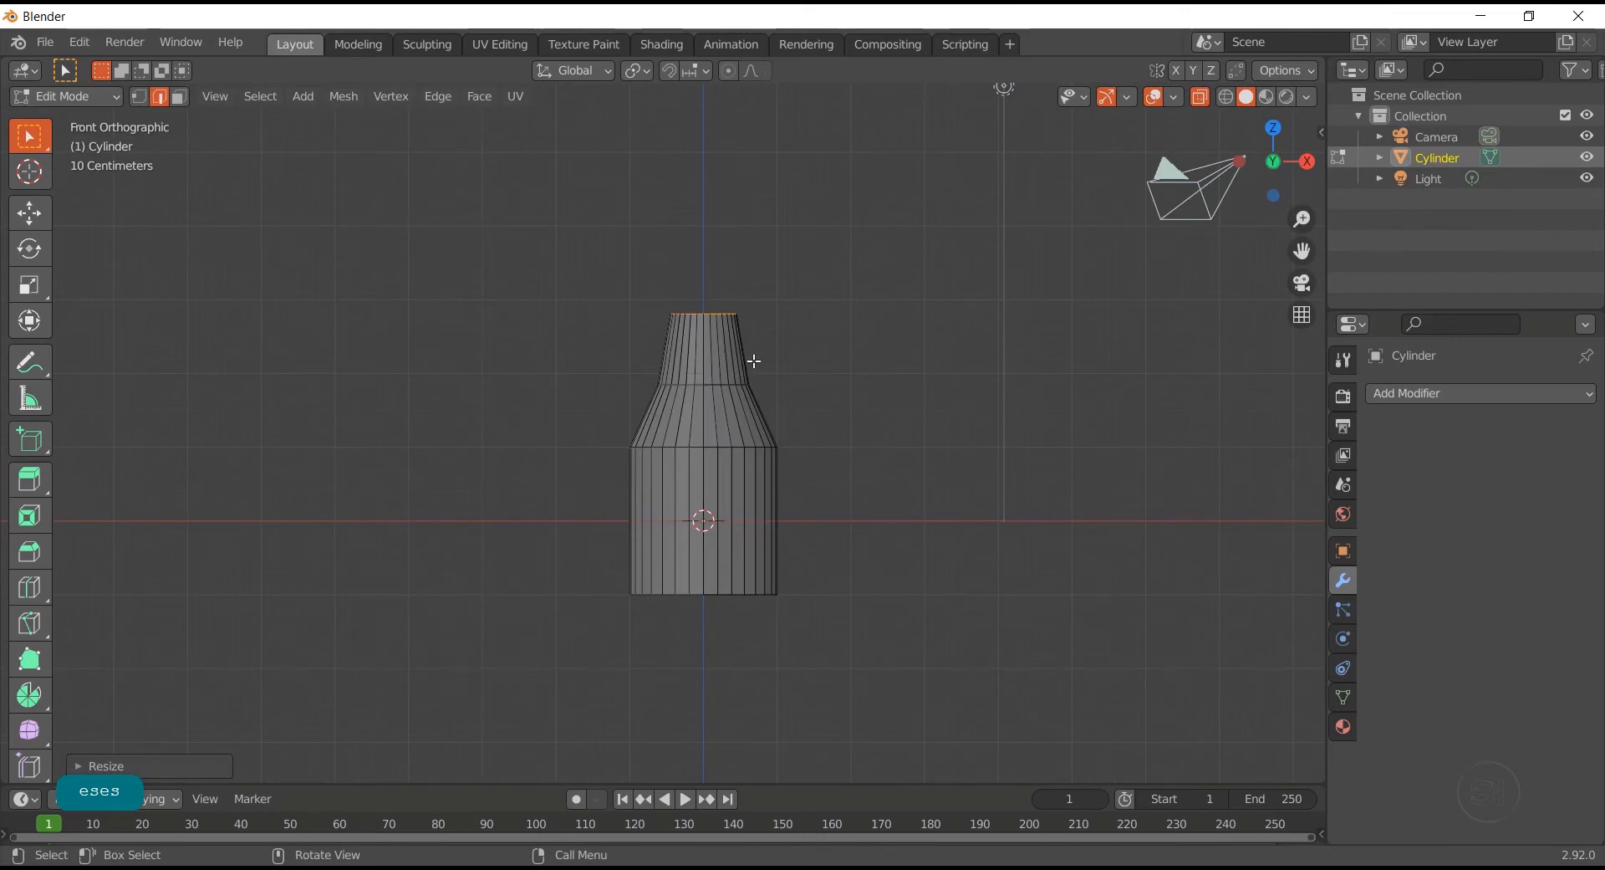
{"action": "key", "text": "ctrl+r"}
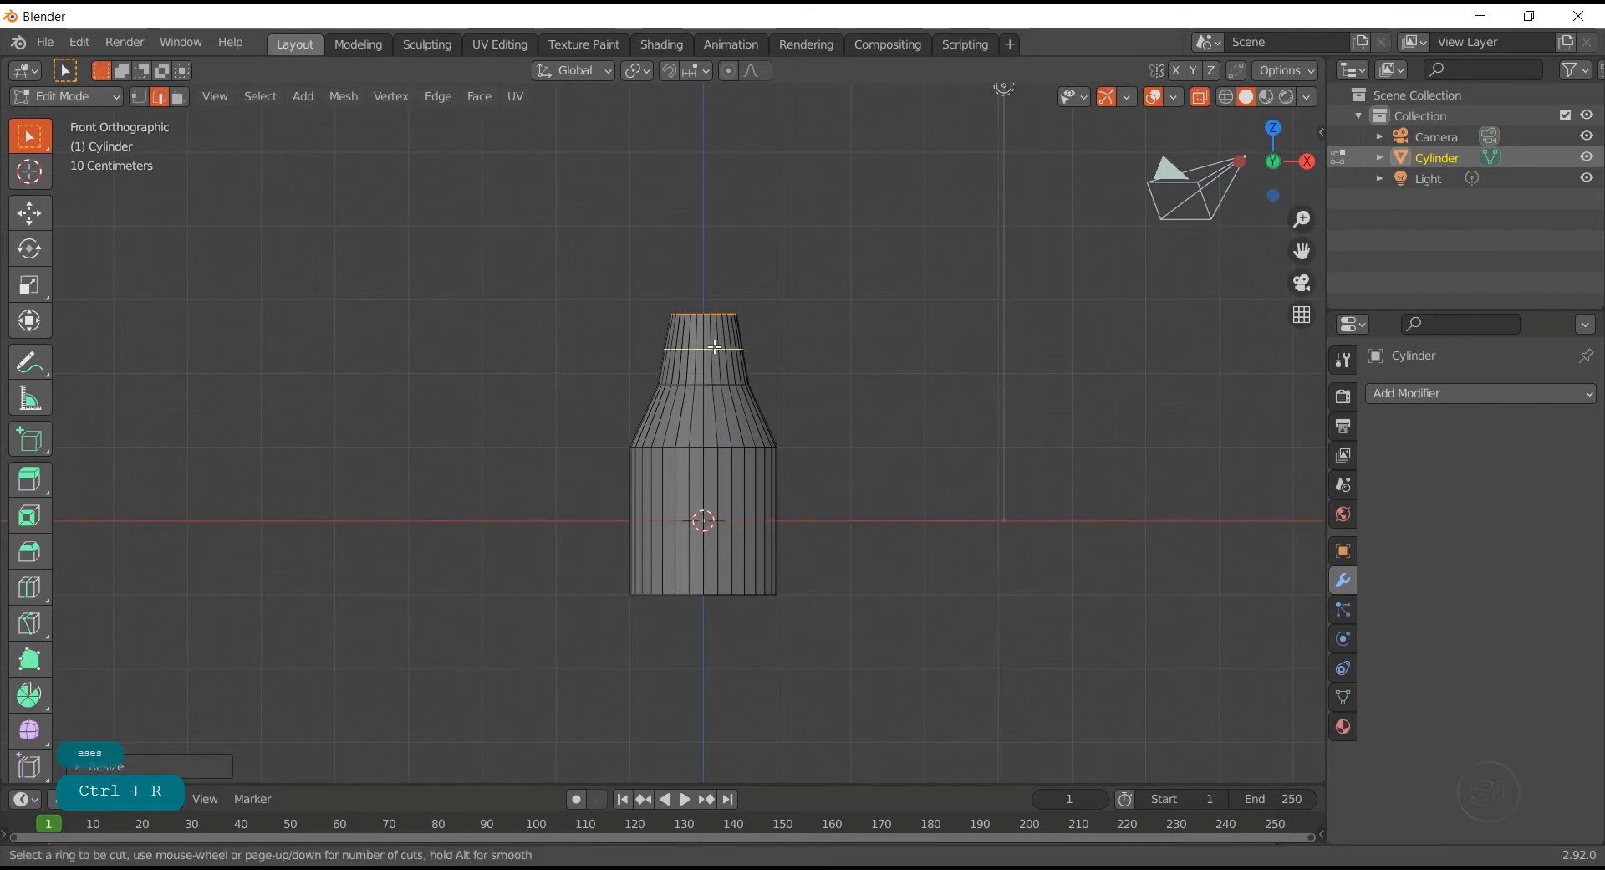
{"action": "left_click", "coordinate": [716, 345]}
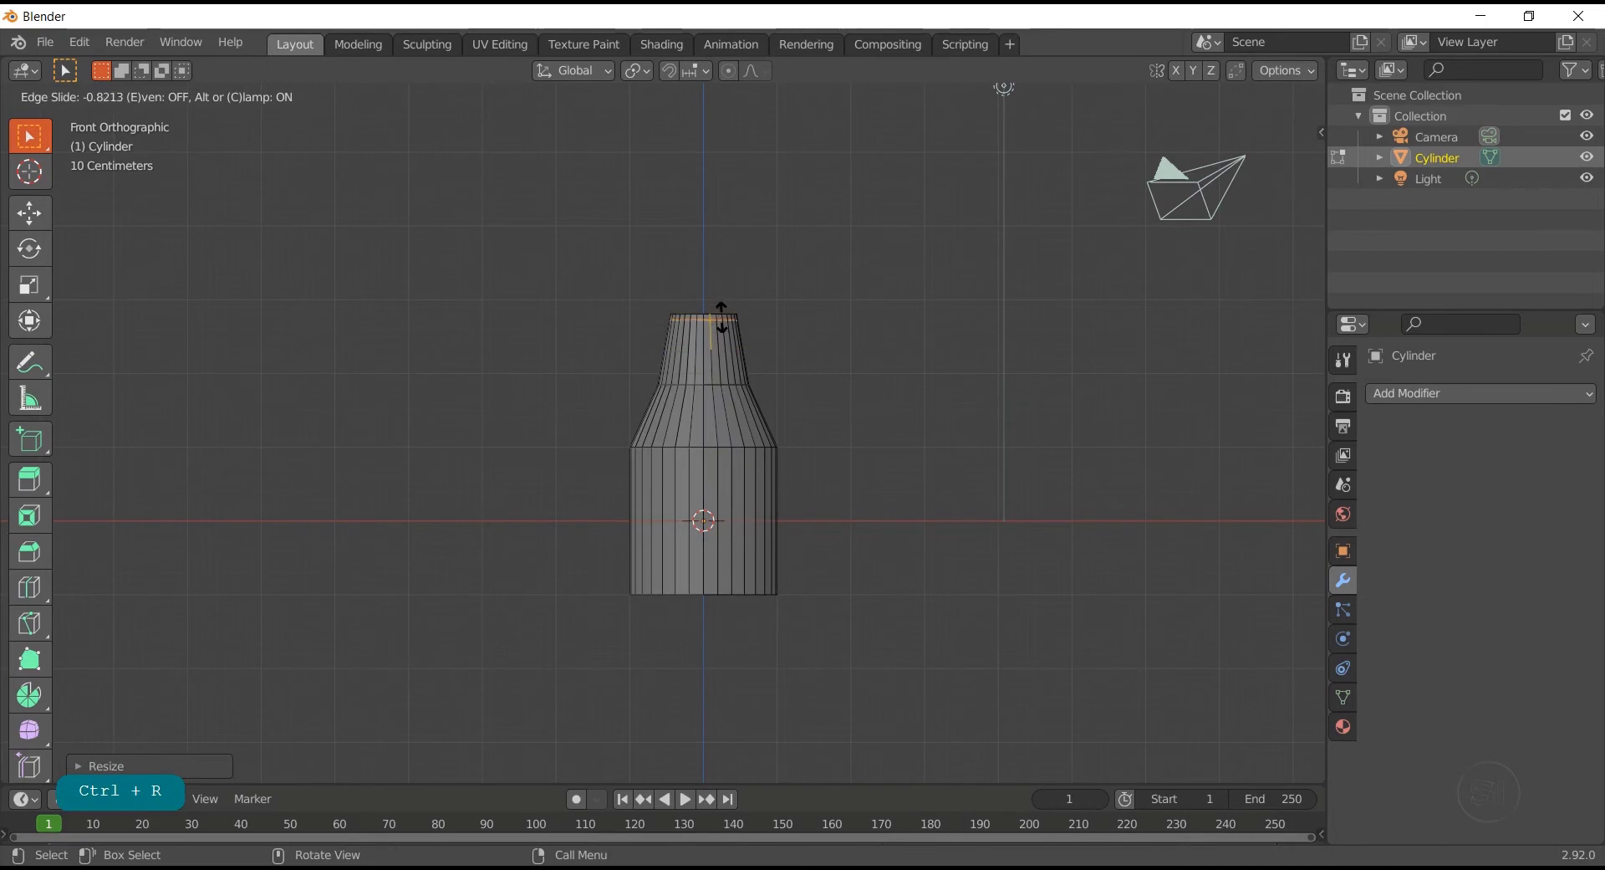
{"action": "left_click", "coordinate": [722, 317]}
{"action": "key", "text": "ctrl+r"}
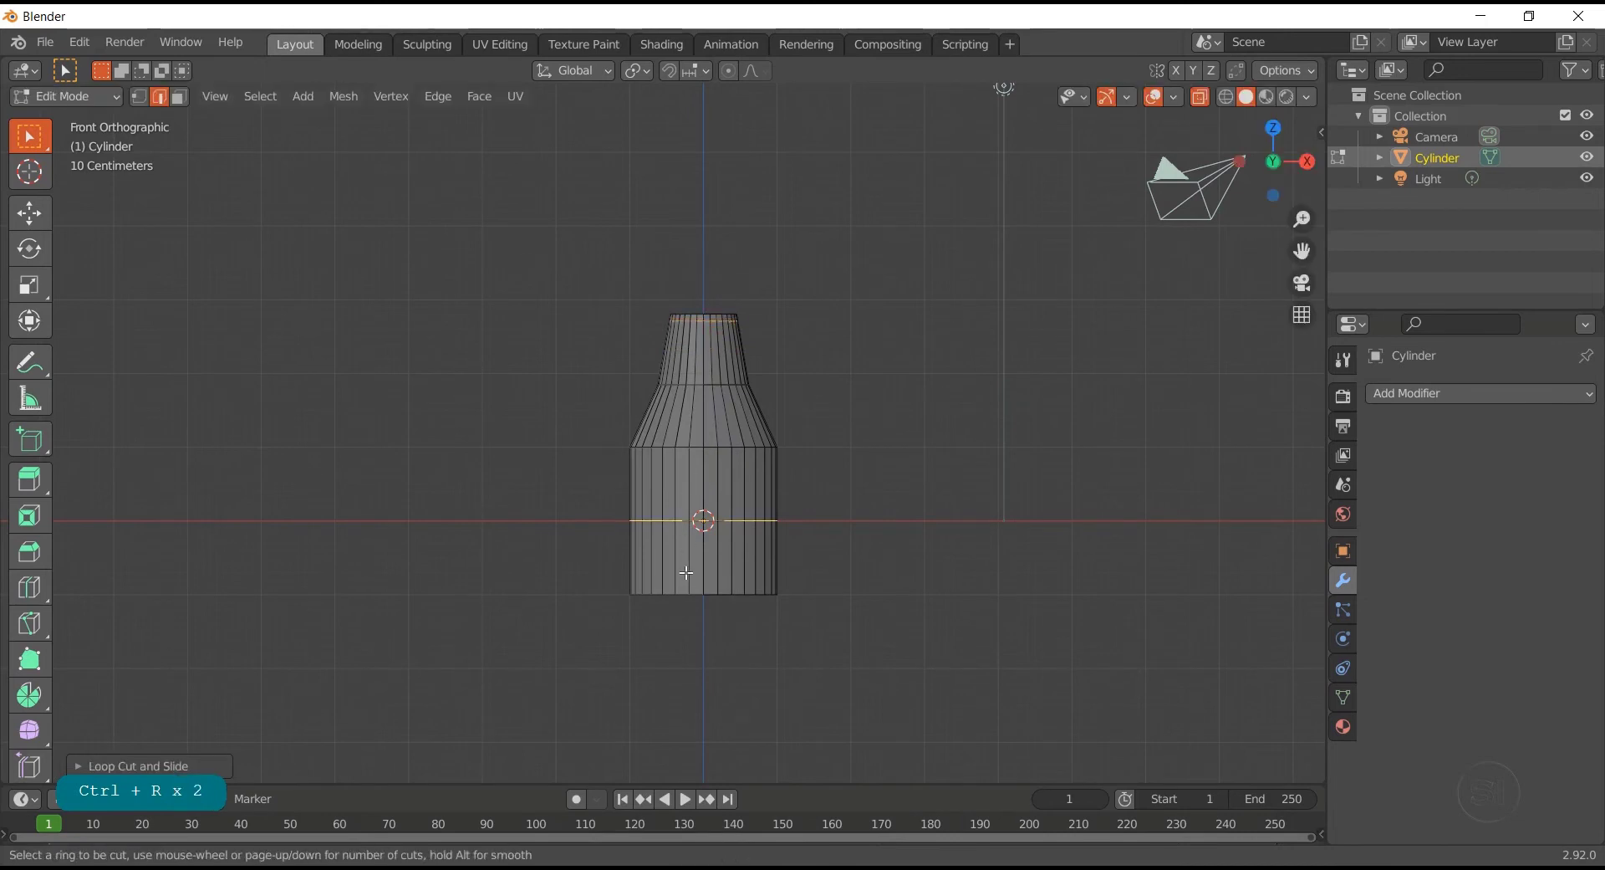
{"action": "left_click", "coordinate": [685, 573]}
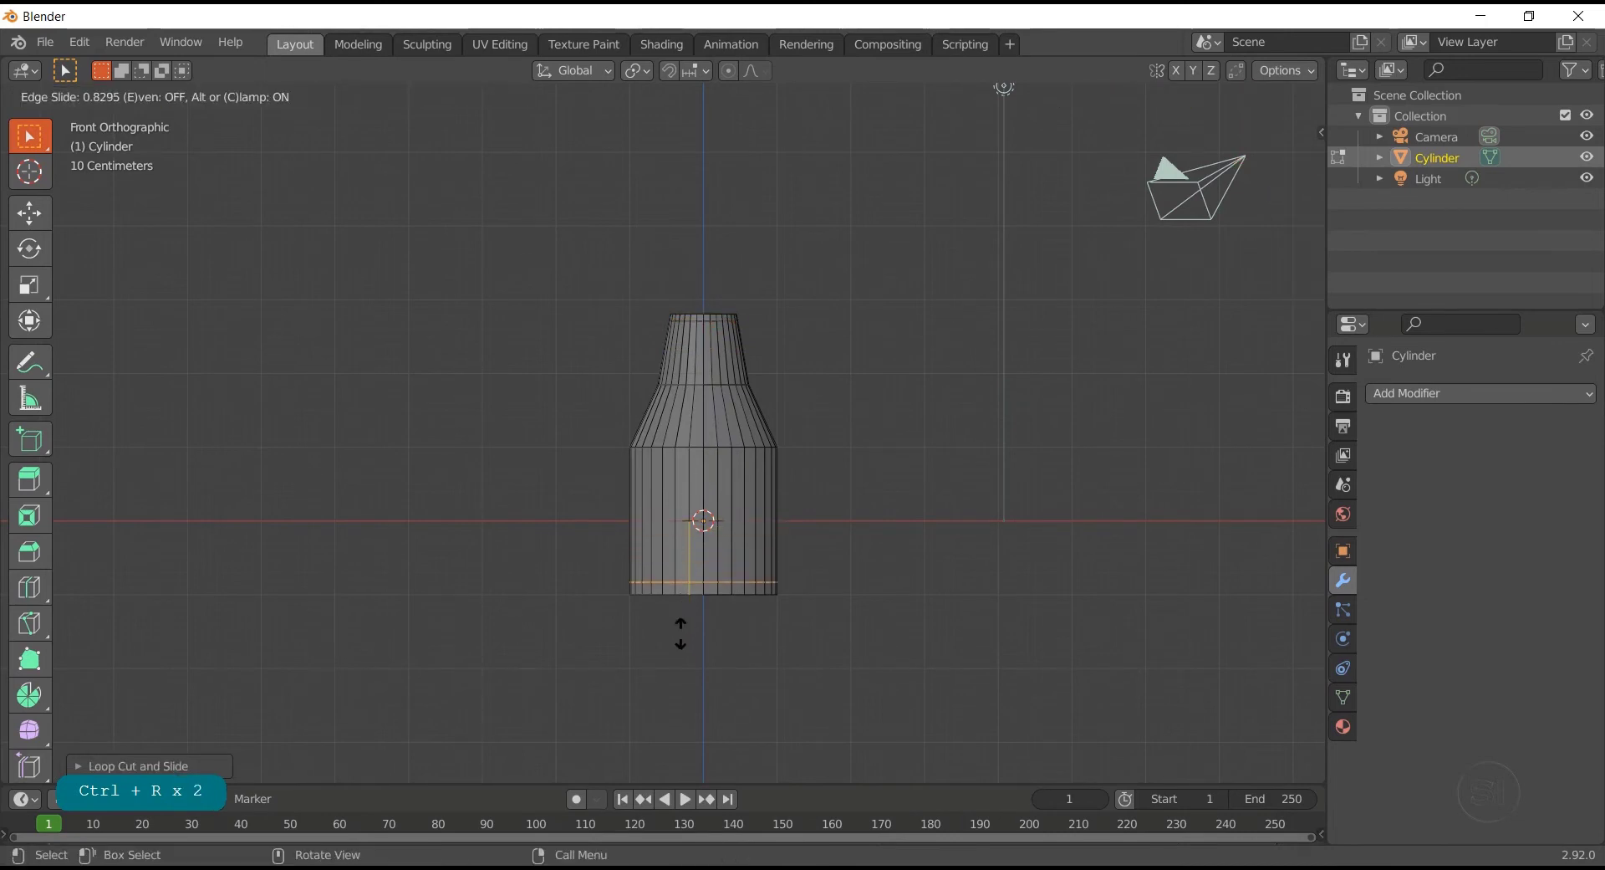
{"action": "left_click", "coordinate": [679, 637]}
Turn off X-ray, inset the bottle's bottom face by about 0.37 m, and inset the resulting inner face again
{"action": "key", "text": "3"}
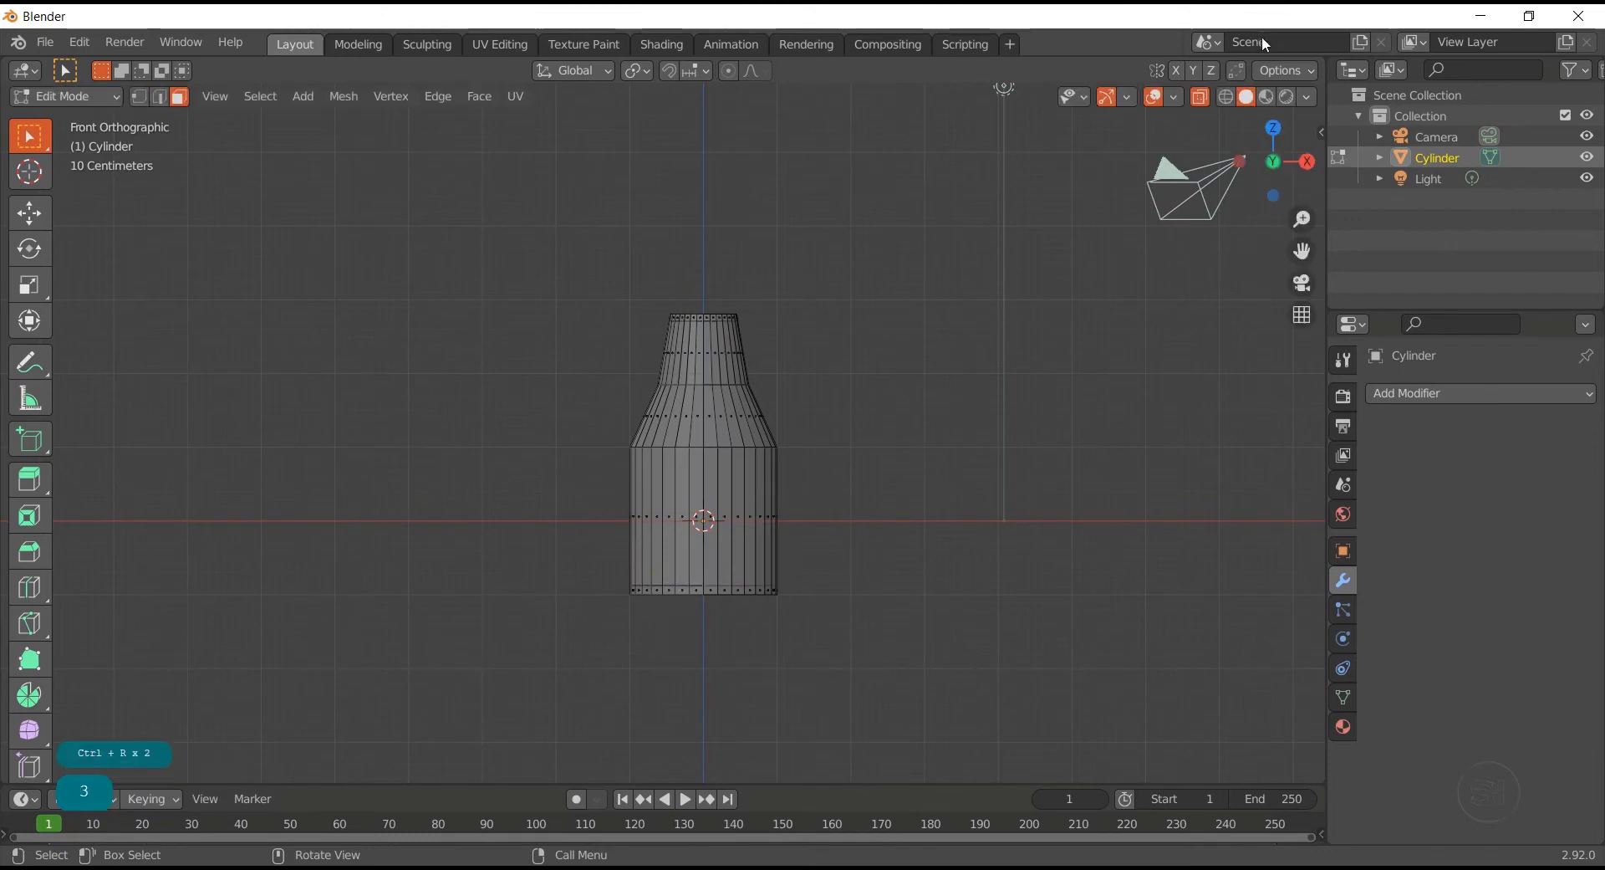
{"action": "left_click", "coordinate": [1199, 99]}
{"action": "right_click", "coordinate": [823, 544]}
{"action": "middle_click_drag", "start_coordinate": [851, 478], "coordinate": [865, 418]}
{"action": "left_click", "coordinate": [860, 431]}
{"action": "key", "text": "i"}
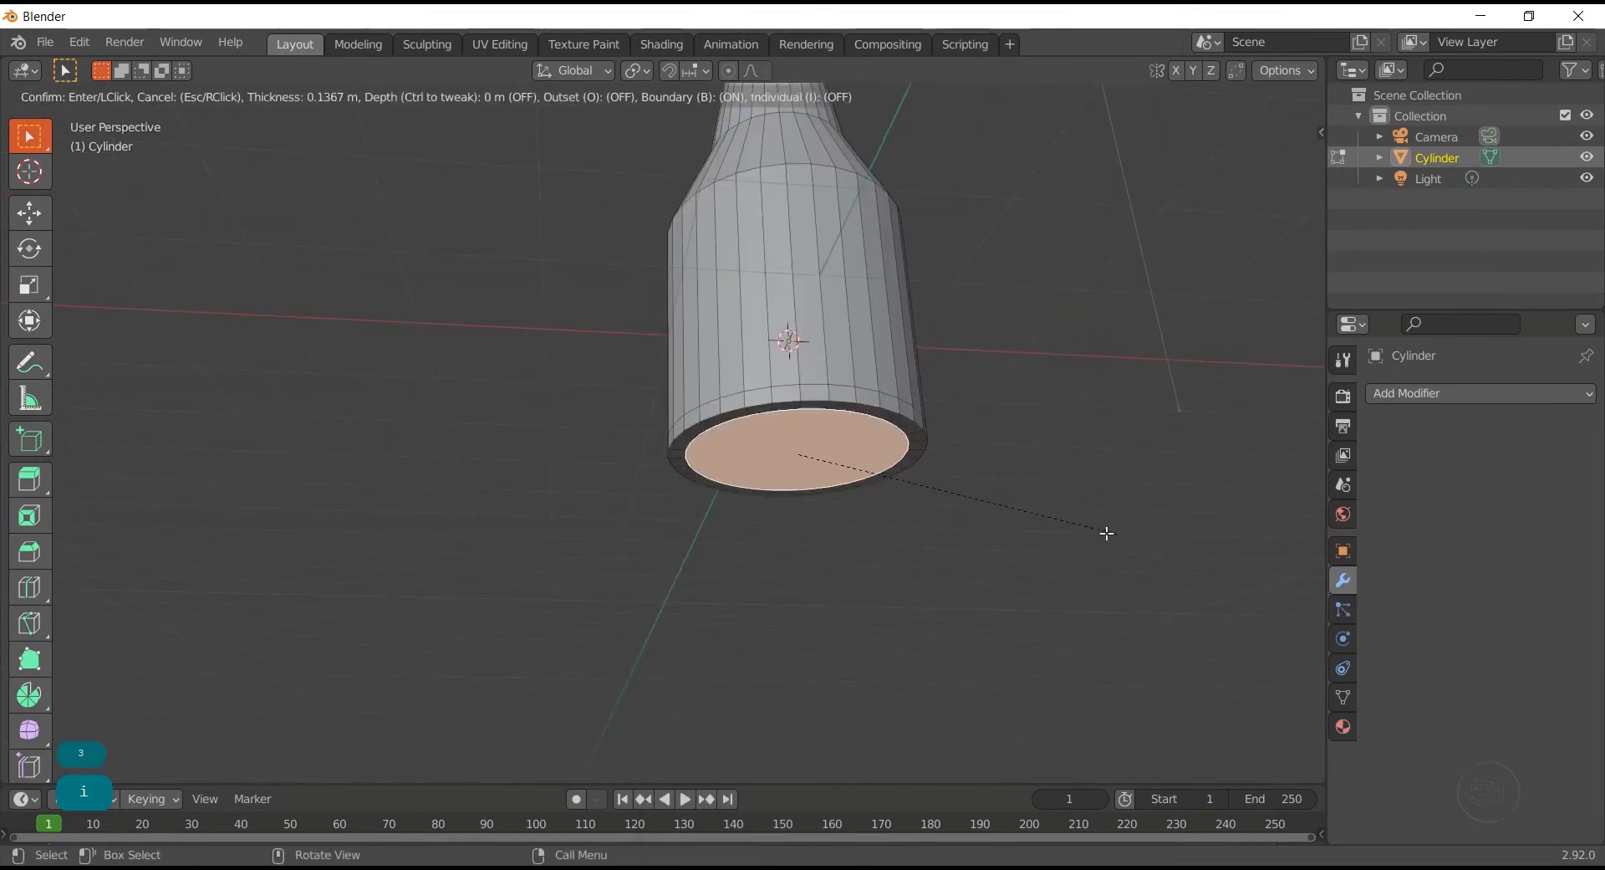
{"action": "left_click", "coordinate": [1082, 530]}
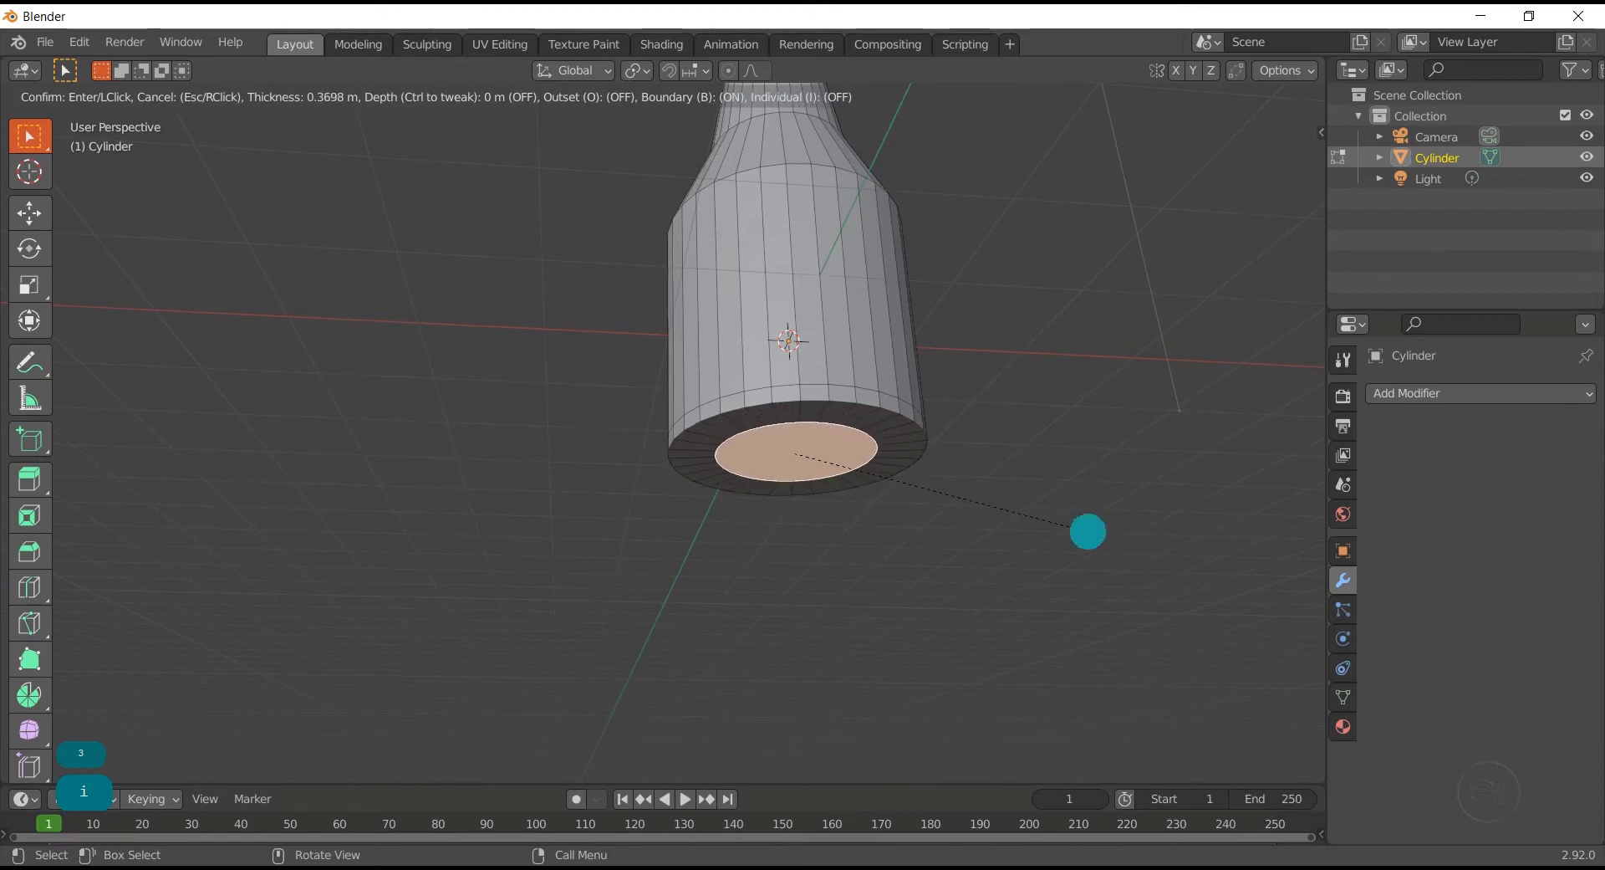
{"action": "key", "text": "i"}
{"action": "left_click", "coordinate": [1060, 539]}
Move the inner base face upward along the Z axis to give the bottle a recessed bottom
{"action": "key", "text": "g"}
{"action": "key", "text": "z"}
{"action": "left_click", "coordinate": [1061, 525]}
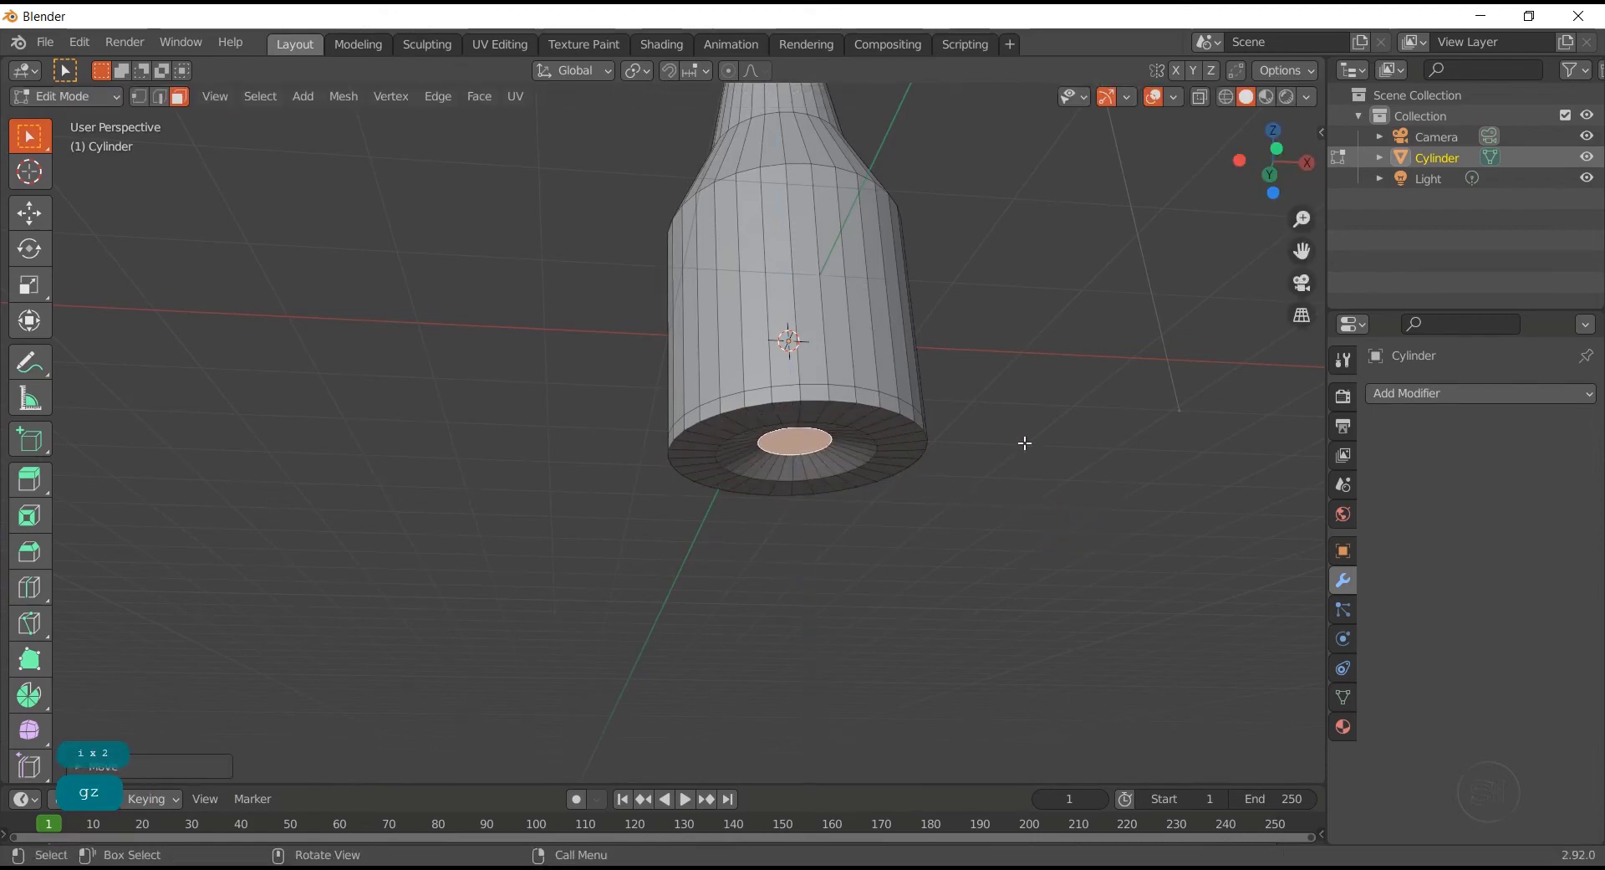
Delete the face capping the top of the neck so the bottle is open
{"action": "scroll", "coordinate": [911, 433], "scroll_direction": "down", "scroll_amount": 4}
{"action": "right_click", "coordinate": [878, 475]}
{"action": "middle_click_drag", "start_coordinate": [869, 315], "coordinate": [861, 433]}
{"action": "scroll", "coordinate": [835, 424], "scroll_direction": "up", "scroll_amount": 5}
{"action": "left_click", "coordinate": [840, 394]}
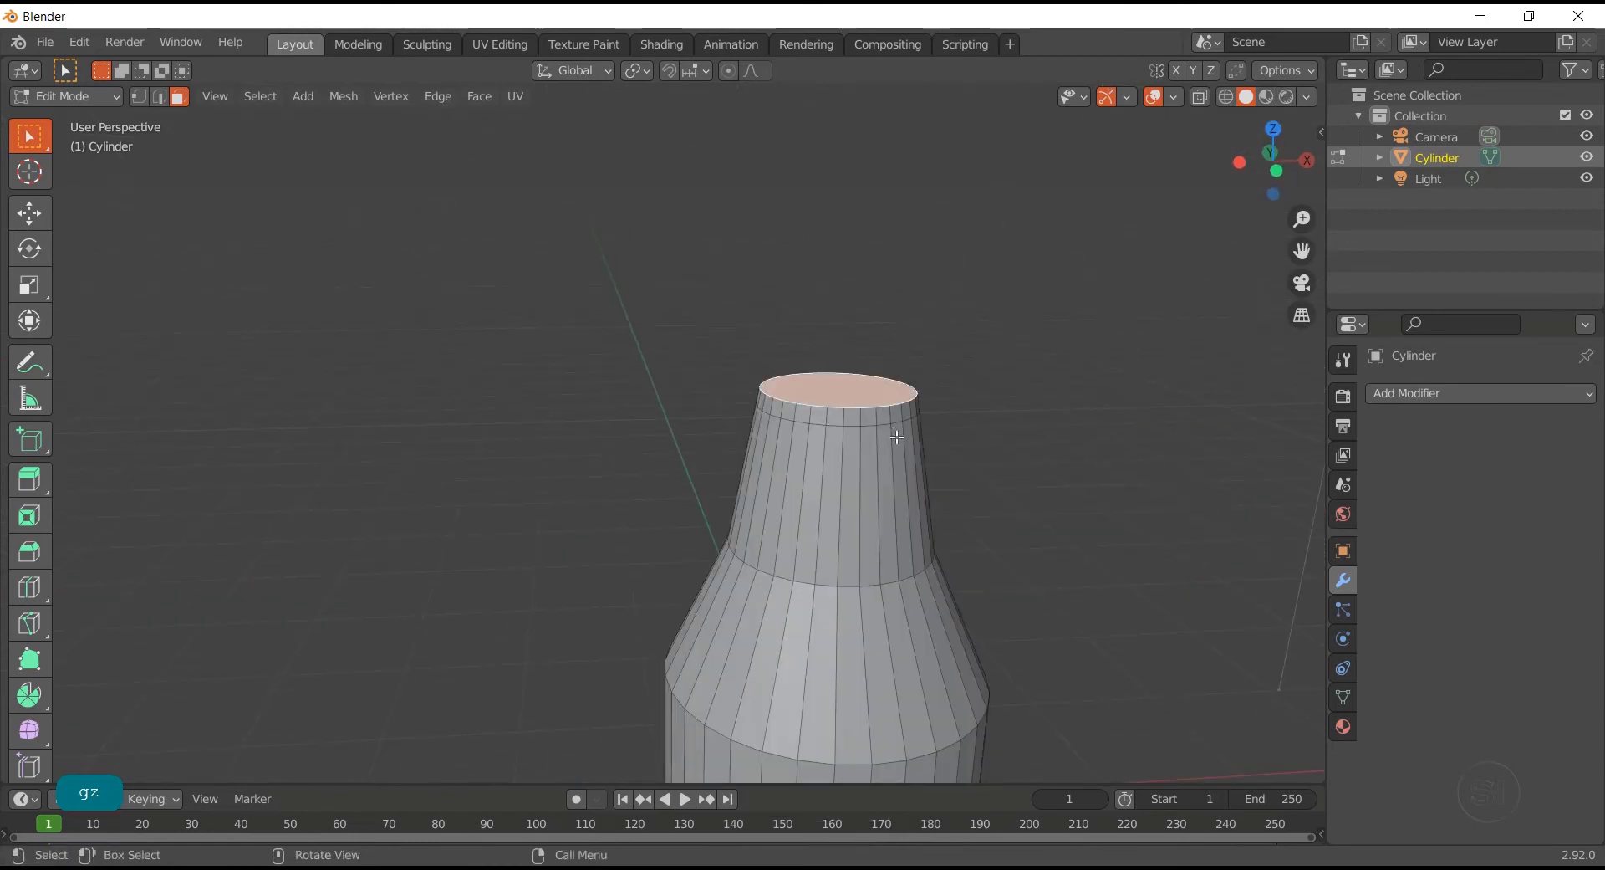
{"action": "key", "text": "c"}
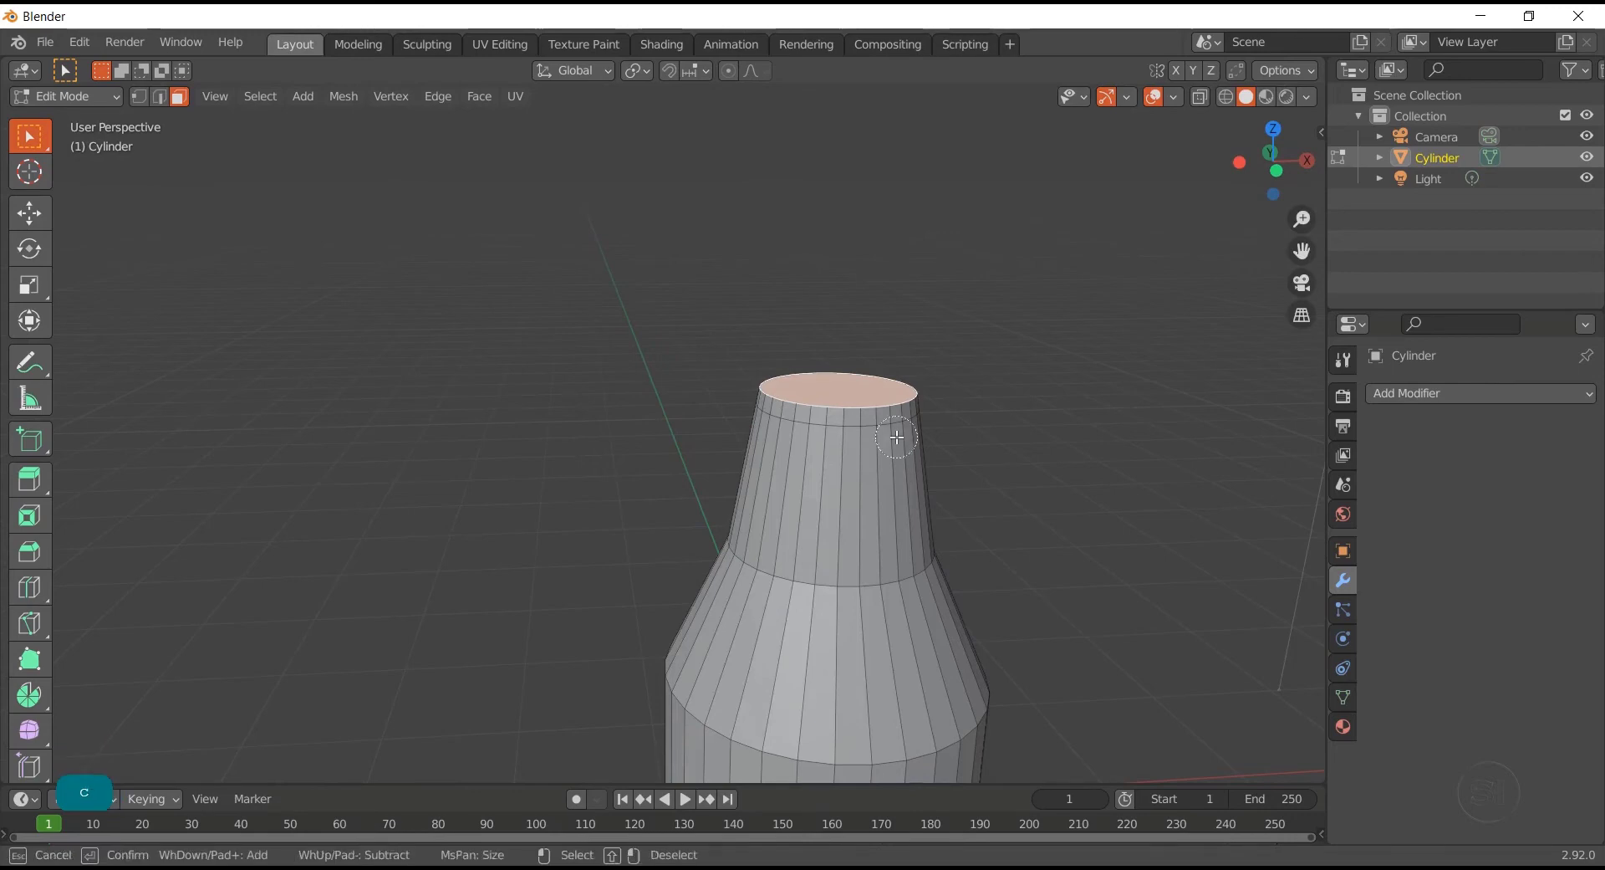
{"action": "right_click", "coordinate": [896, 436]}
{"action": "key", "text": "x"}
{"action": "left_click", "coordinate": [896, 434]}
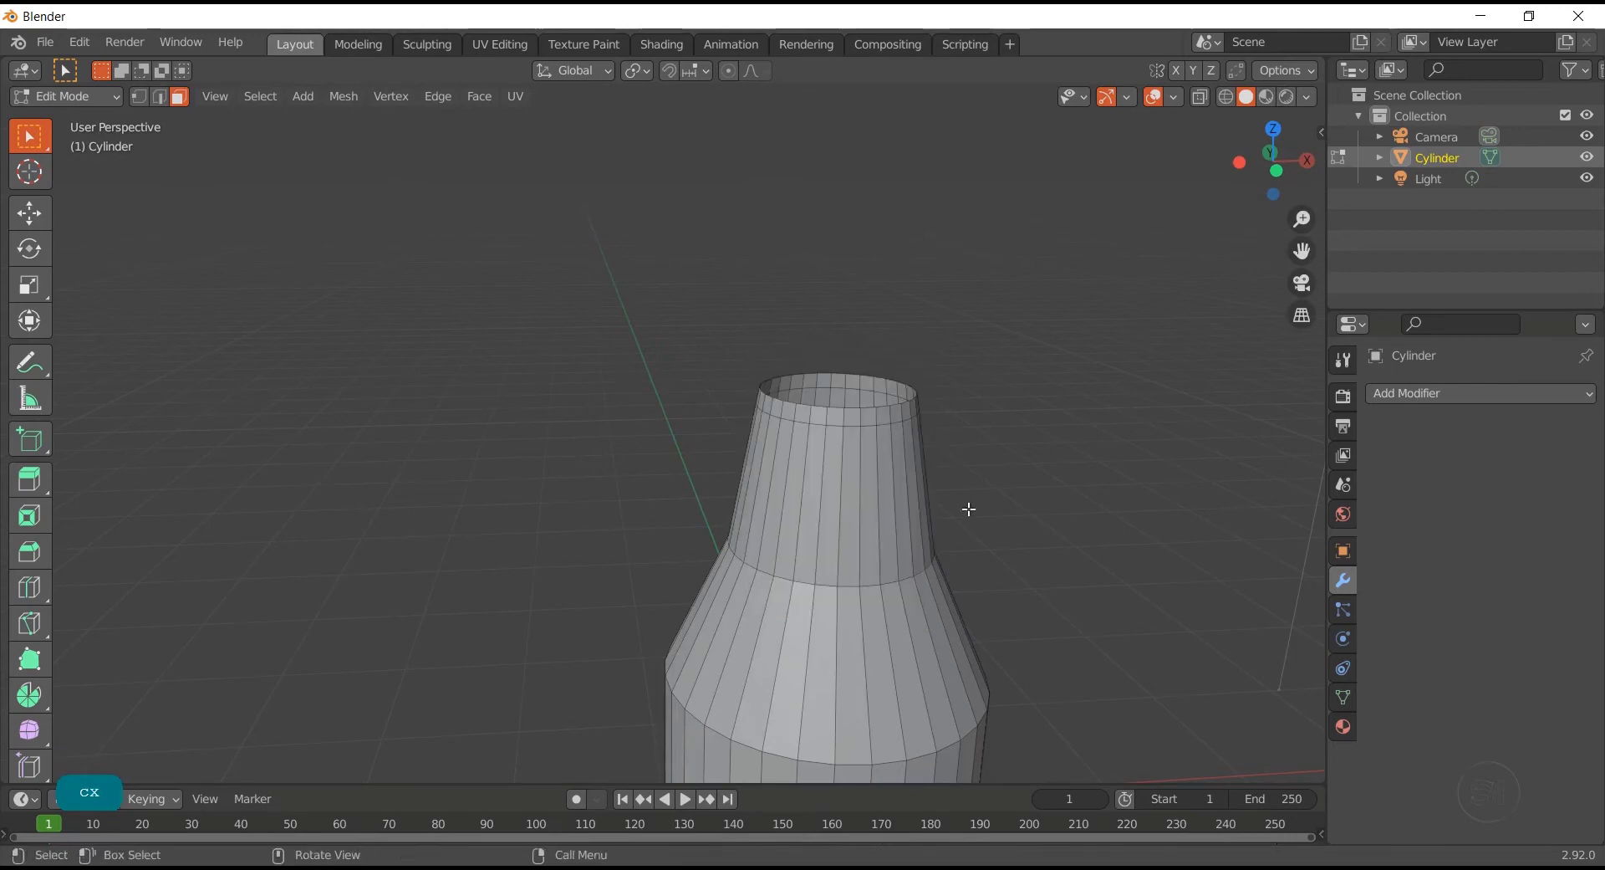
Add an edge loop in the narrow band at the bottle's mouth and scale it inward to about 0.9
{"action": "key", "text": "ctrl"}
{"action": "key", "text": "ctrl+r"}
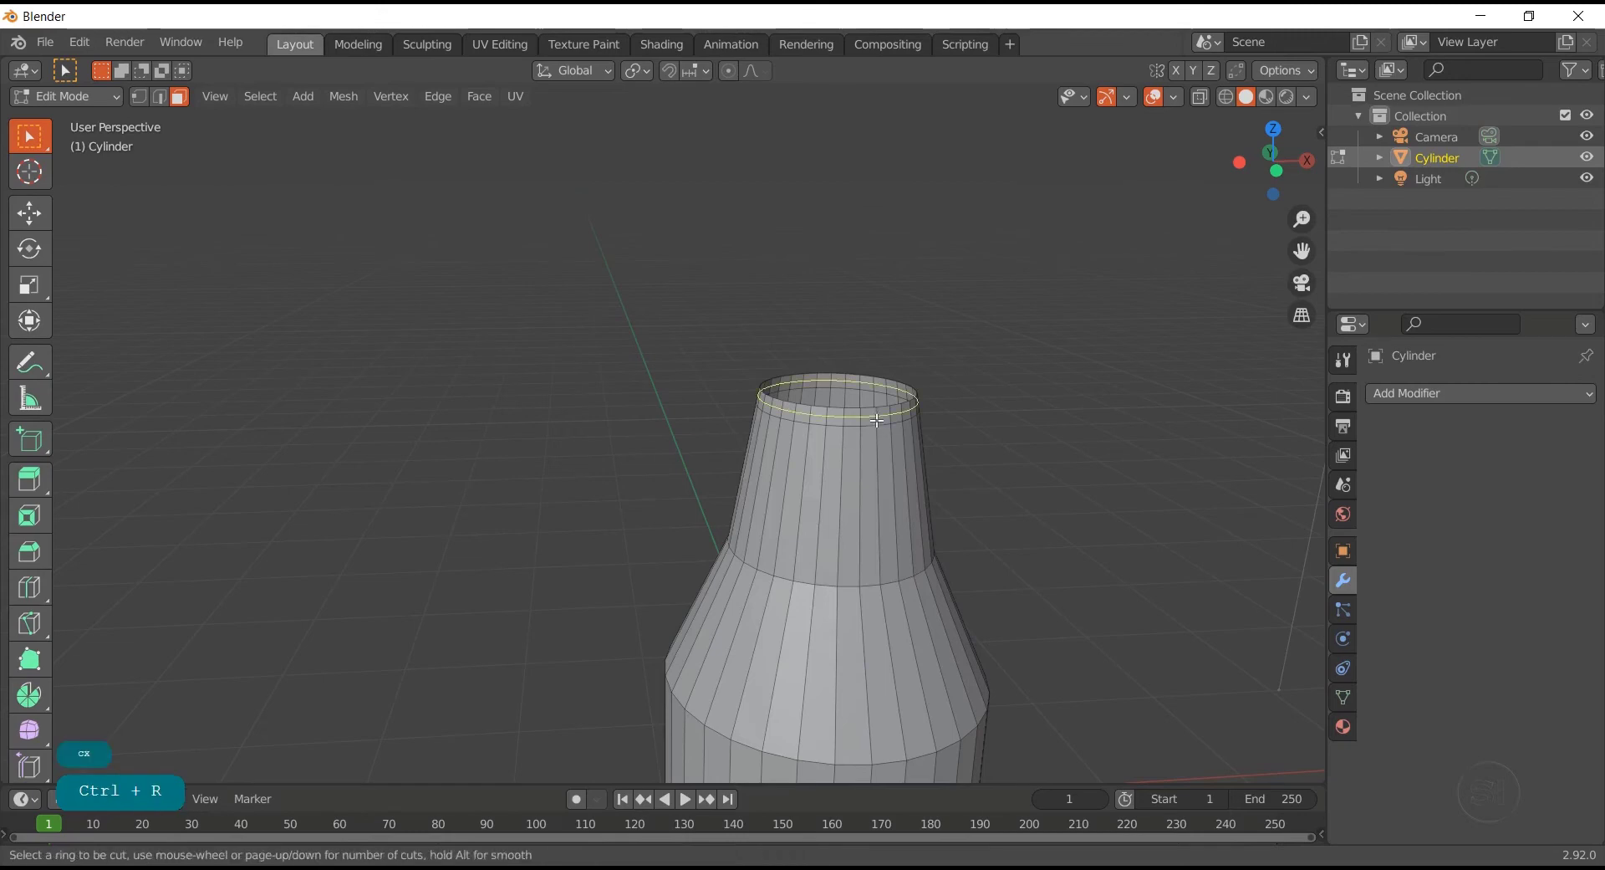
{"action": "left_click", "coordinate": [876, 420]}
{"action": "key", "text": "s"}
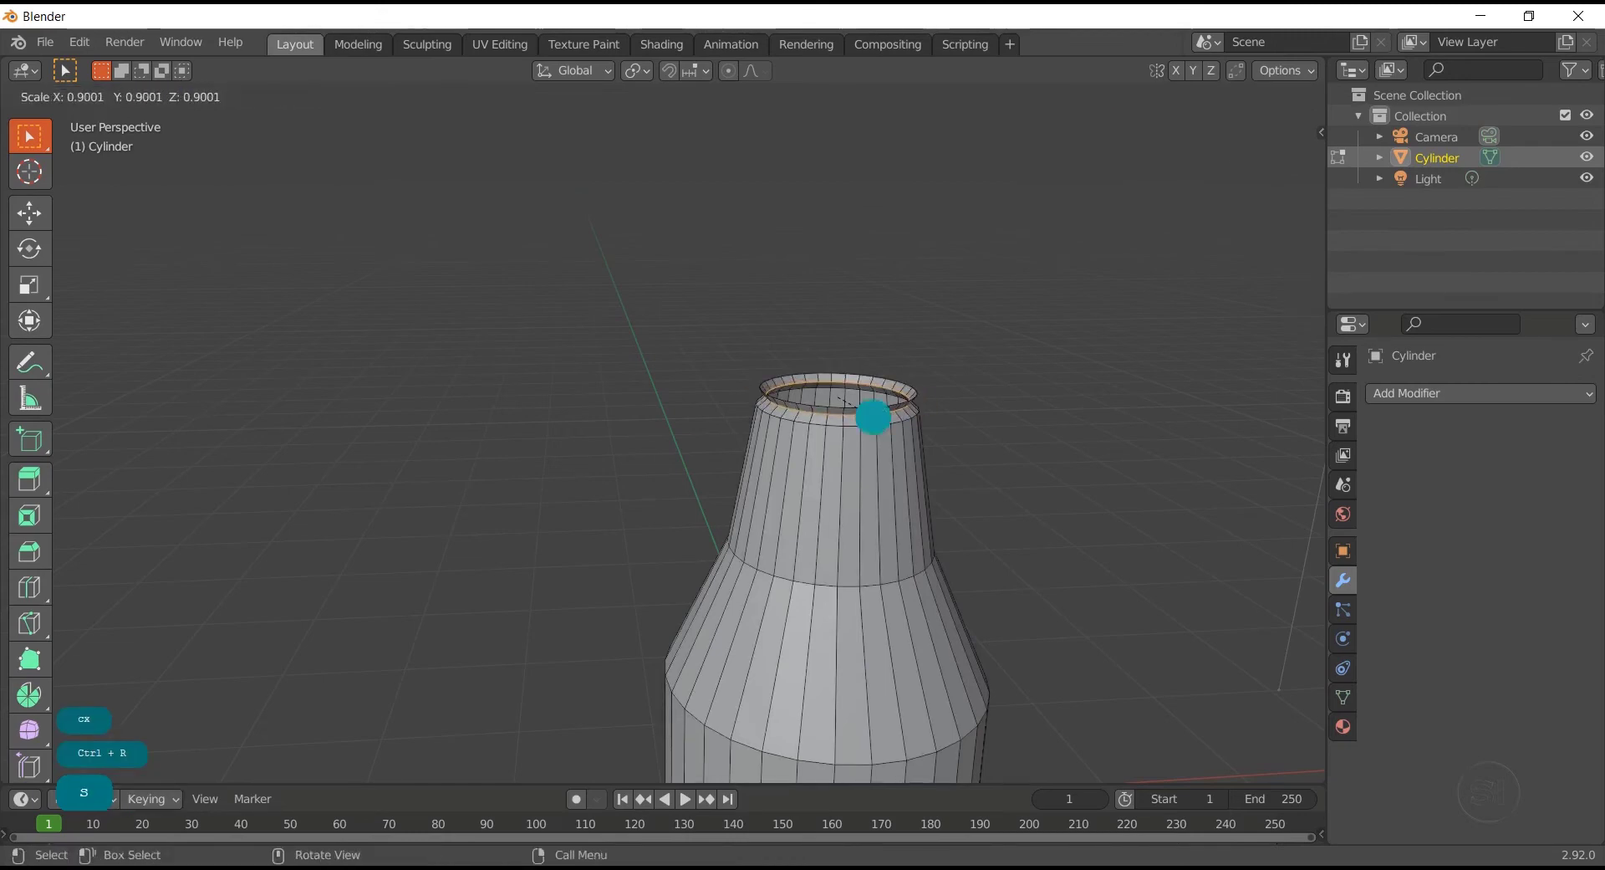
{"action": "left_click", "coordinate": [873, 417]}
Add another edge loop just below the bottle's mouth, scale it inward to about 0.88, and return to Object Mode
{"action": "key", "text": "ctrl+r"}
{"action": "left_click", "coordinate": [866, 473]}
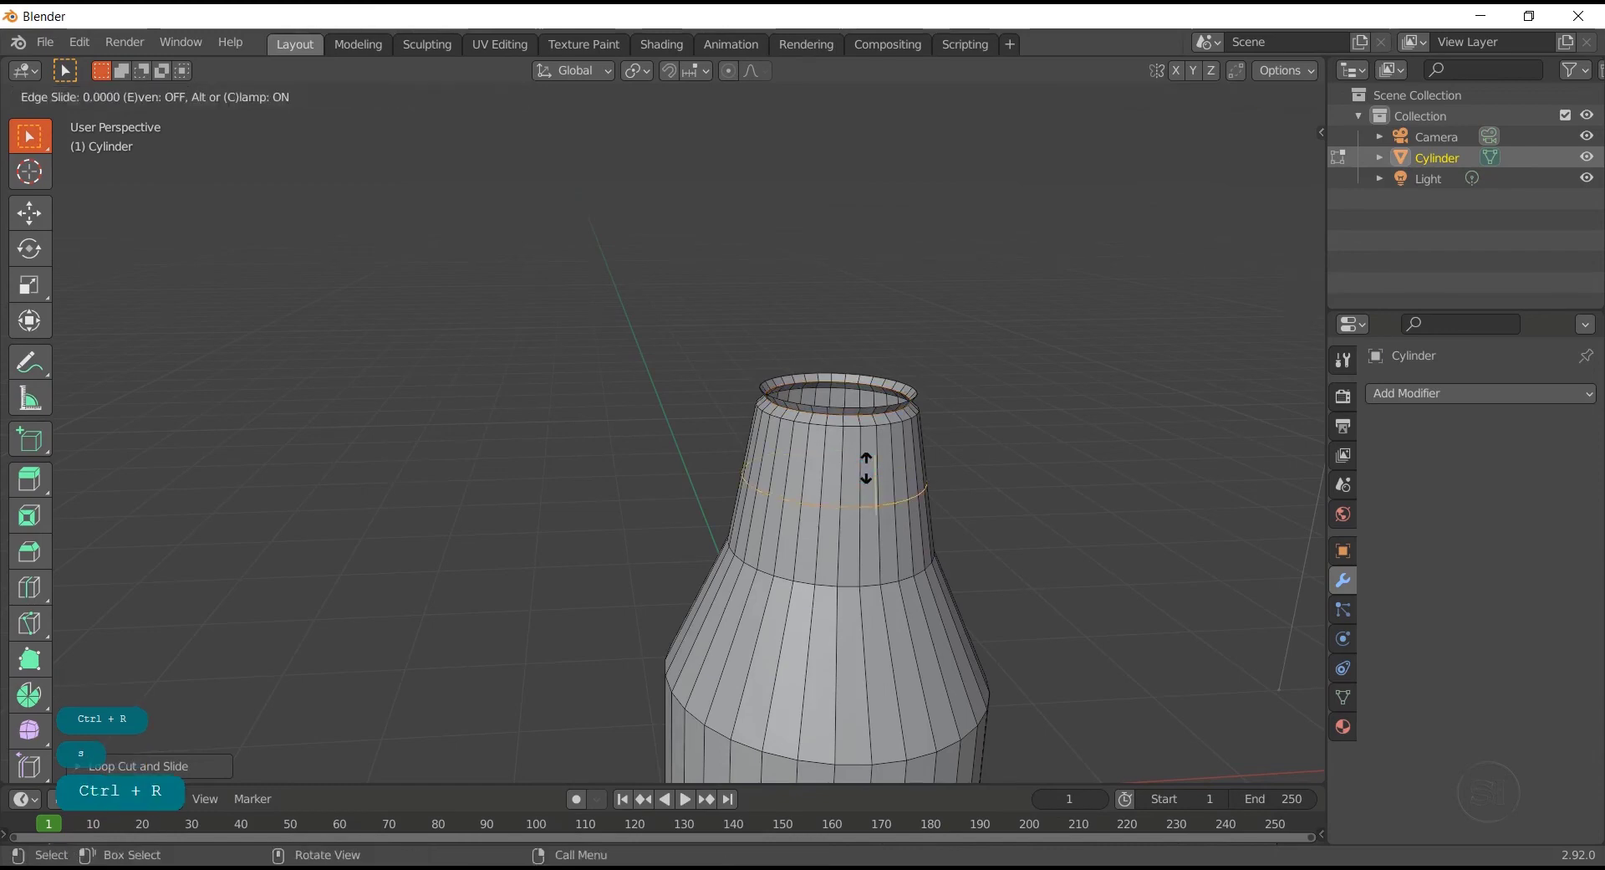
{"action": "left_click", "coordinate": [861, 399]}
{"action": "key", "text": "s"}
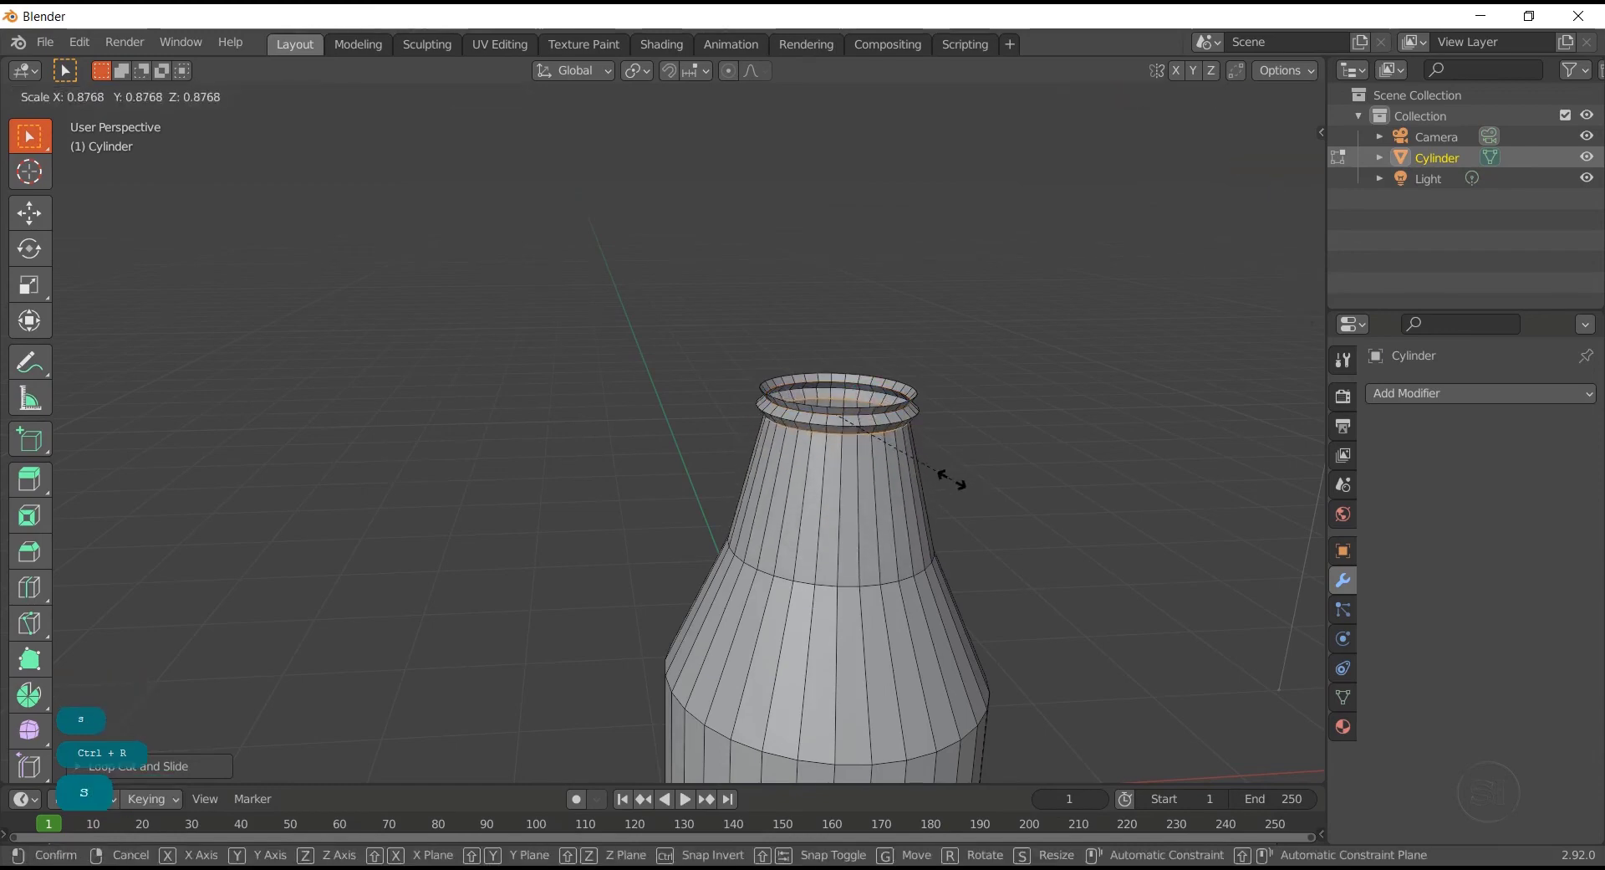
{"action": "left_click", "coordinate": [954, 478]}
{"action": "key", "text": "Tab"}
Add a Subdivision Surface modifier to the bottle
{"action": "scroll", "coordinate": [1012, 477], "scroll_direction": "down", "scroll_amount": 5}
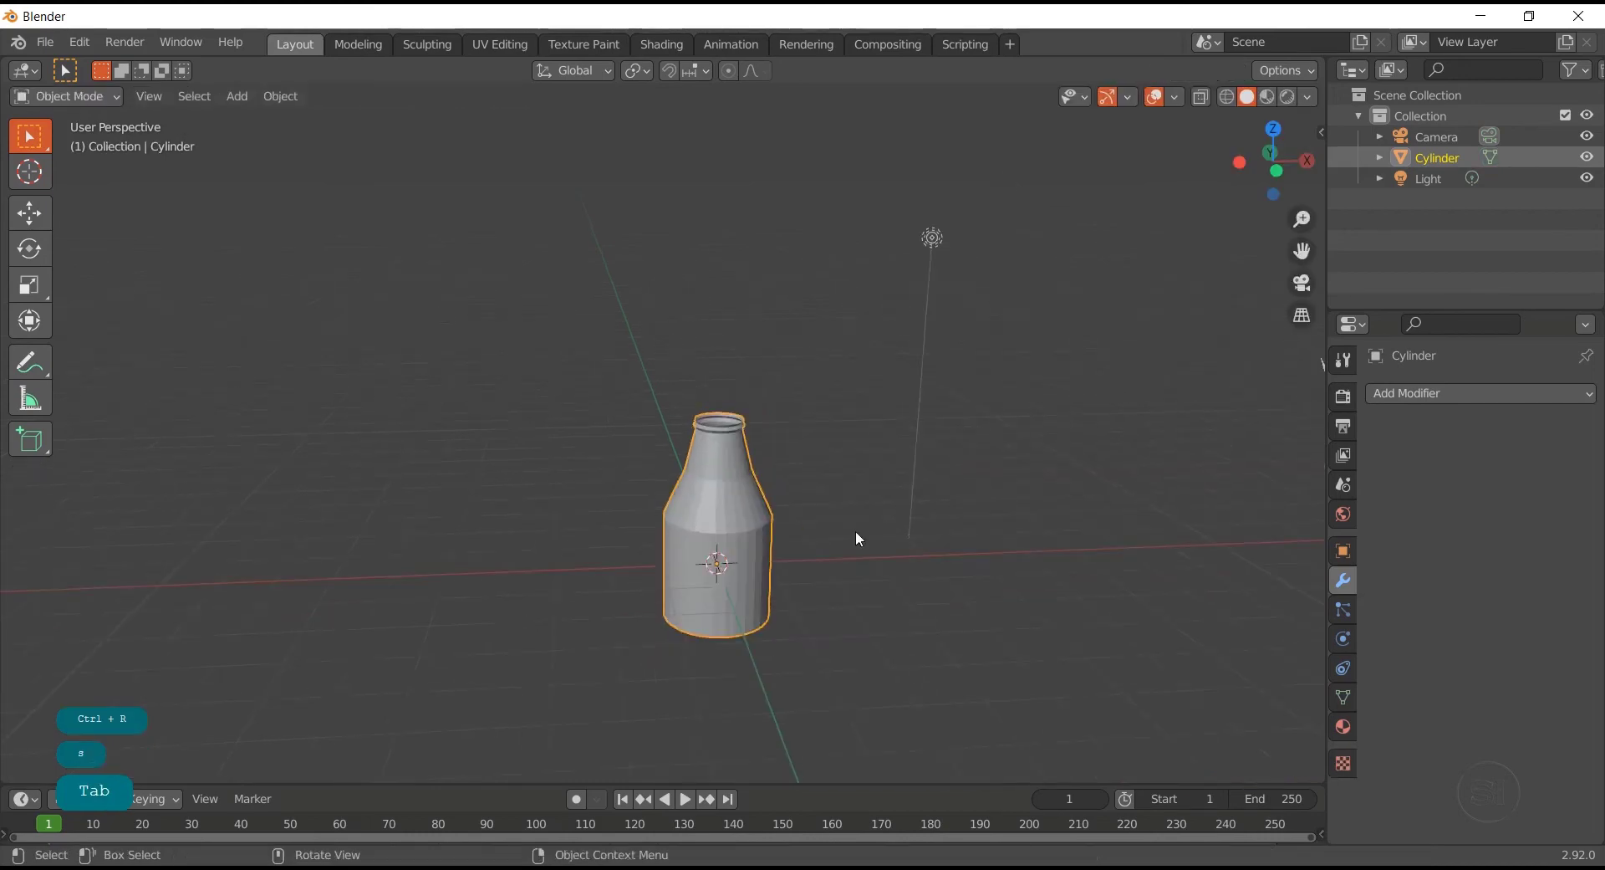
{"action": "middle_click_drag", "start_coordinate": [1012, 477], "coordinate": [1036, 469]}
{"action": "middle_click_drag", "start_coordinate": [872, 492], "coordinate": [935, 521]}
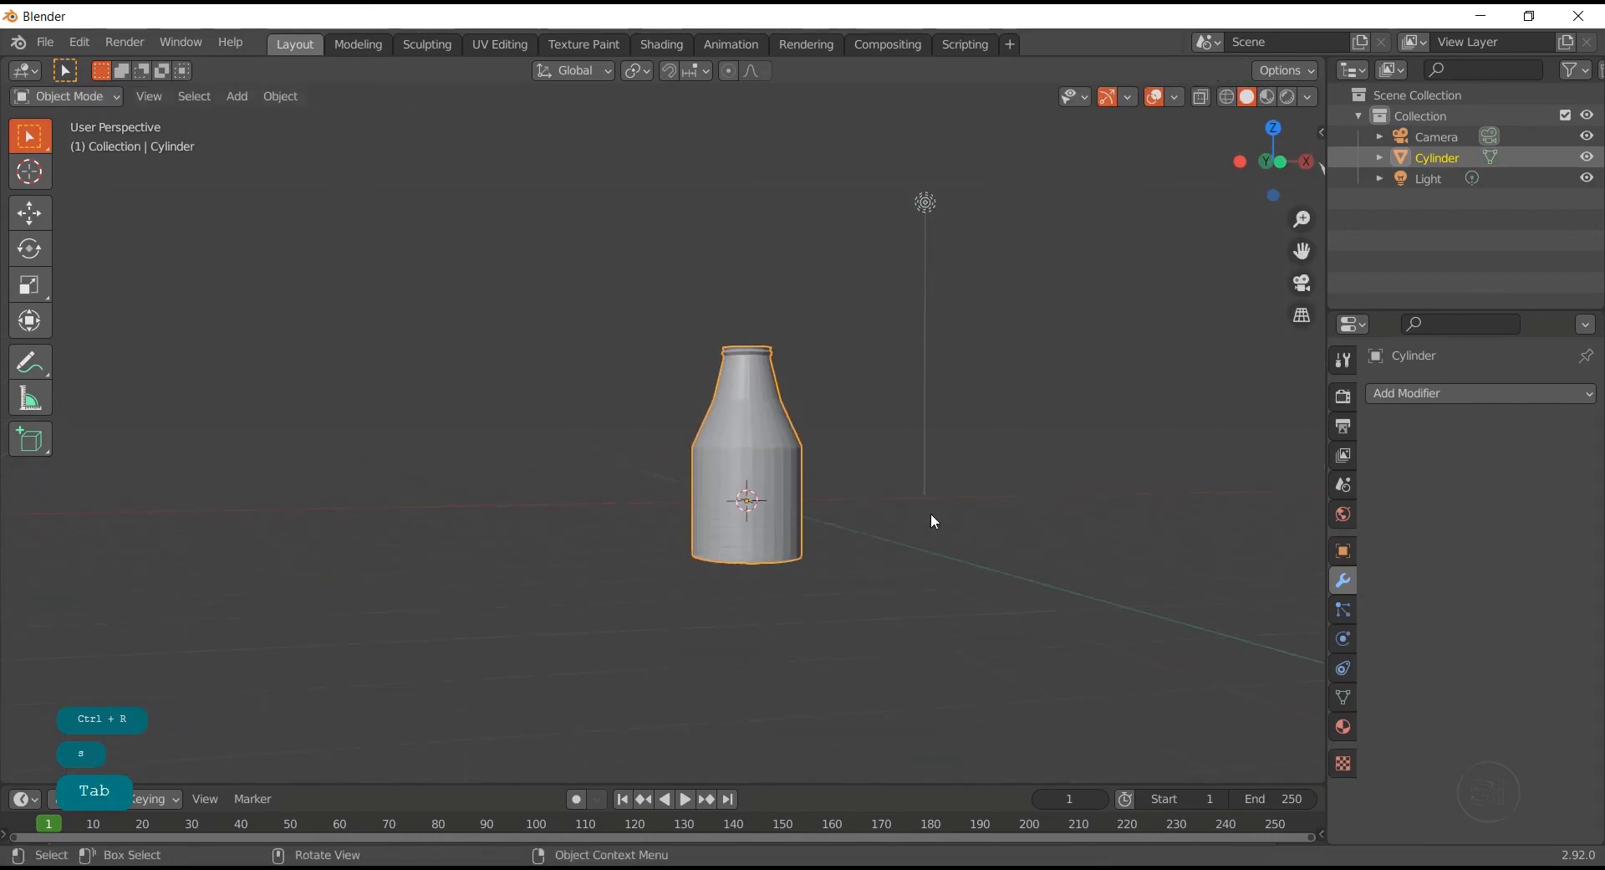
{"action": "left_click", "coordinate": [1480, 393]}
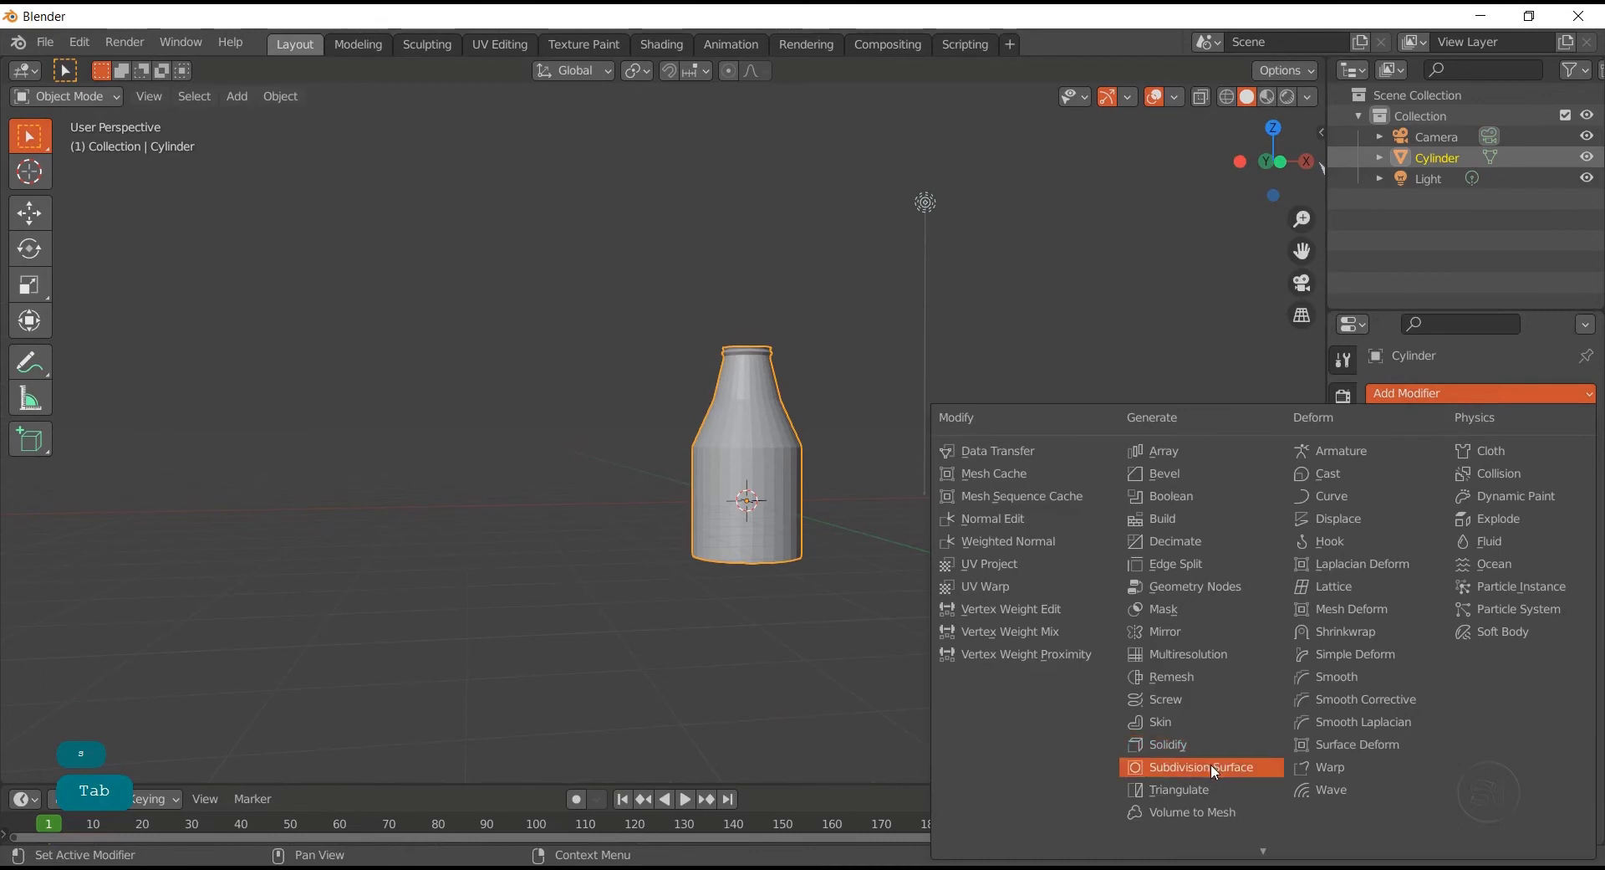
{"action": "left_click", "coordinate": [1238, 767]}
{"action": "scroll", "coordinate": [982, 578], "scroll_direction": "up", "scroll_amount": 8}
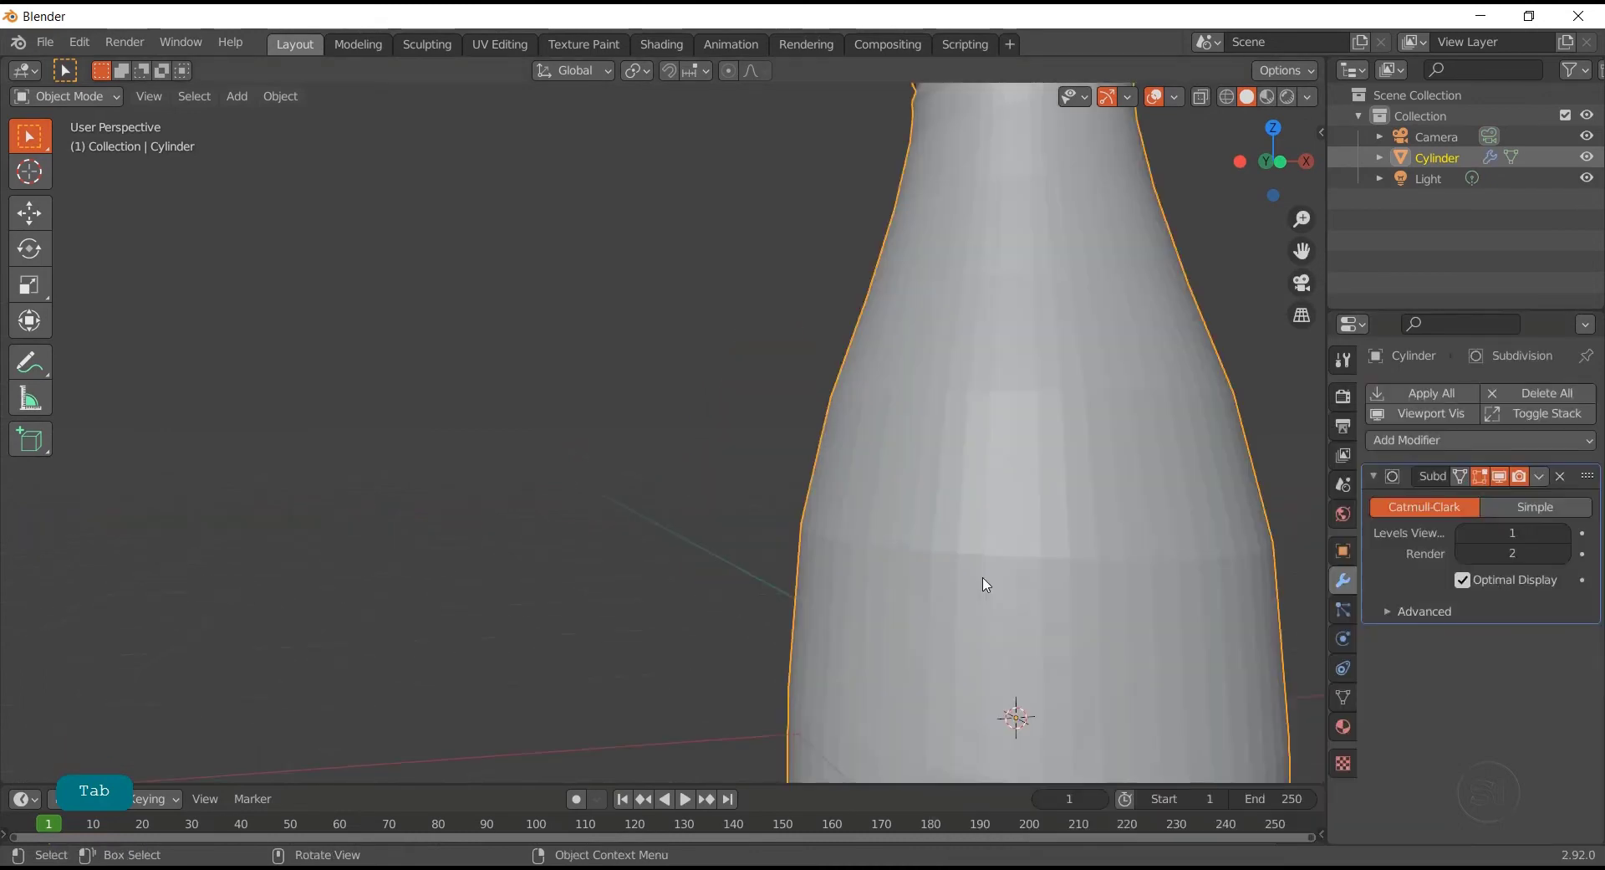
{"action": "scroll", "coordinate": [1091, 535], "scroll_direction": "down", "scroll_amount": 3}
{"action": "mouse_move", "coordinate": [1090, 532]}
{"action": "middle_mouse_down"}
{"action": "mouse_move", "coordinate": [1050, 562]}
{"action": "mouse_move", "coordinate": [1079, 519]}
{"action": "middle_mouse_up"}
Set the bottle's subdivision levels to 3 for both the viewport and the render
{"action": "left_click", "coordinate": [1566, 532]}
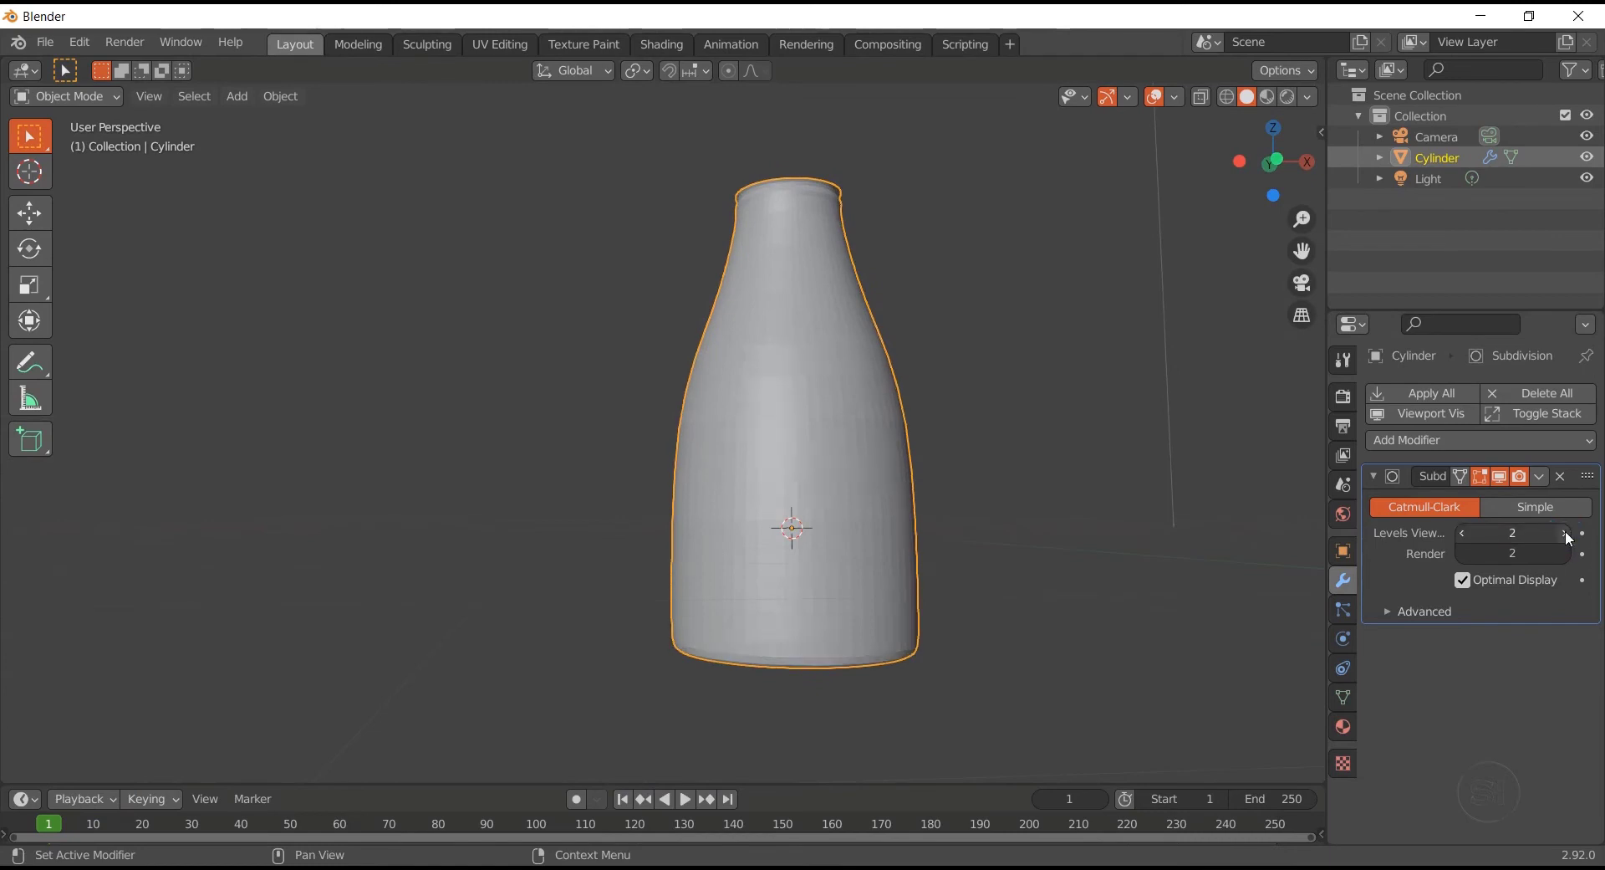
{"action": "scroll", "coordinate": [895, 545], "scroll_direction": "down", "scroll_amount": 3}
{"action": "mouse_move", "coordinate": [939, 584]}
{"action": "middle_mouse_down"}
{"action": "mouse_move", "coordinate": [939, 416]}
{"action": "mouse_move", "coordinate": [939, 585]}
{"action": "middle_mouse_up"}
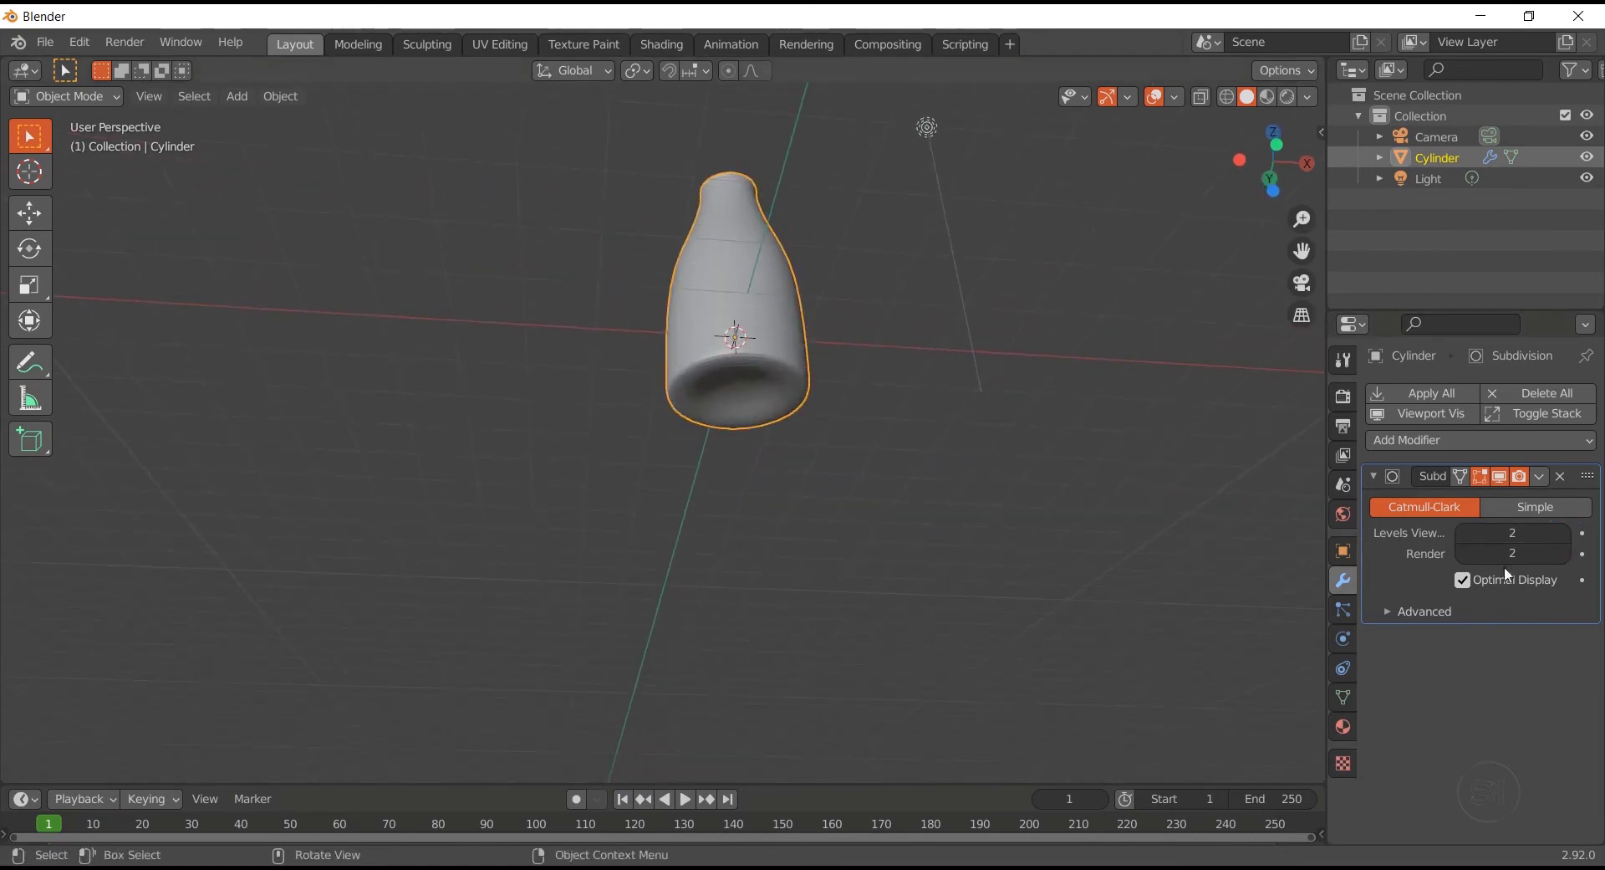
{"action": "left_click", "coordinate": [1565, 554]}
{"action": "left_click", "coordinate": [1565, 533]}
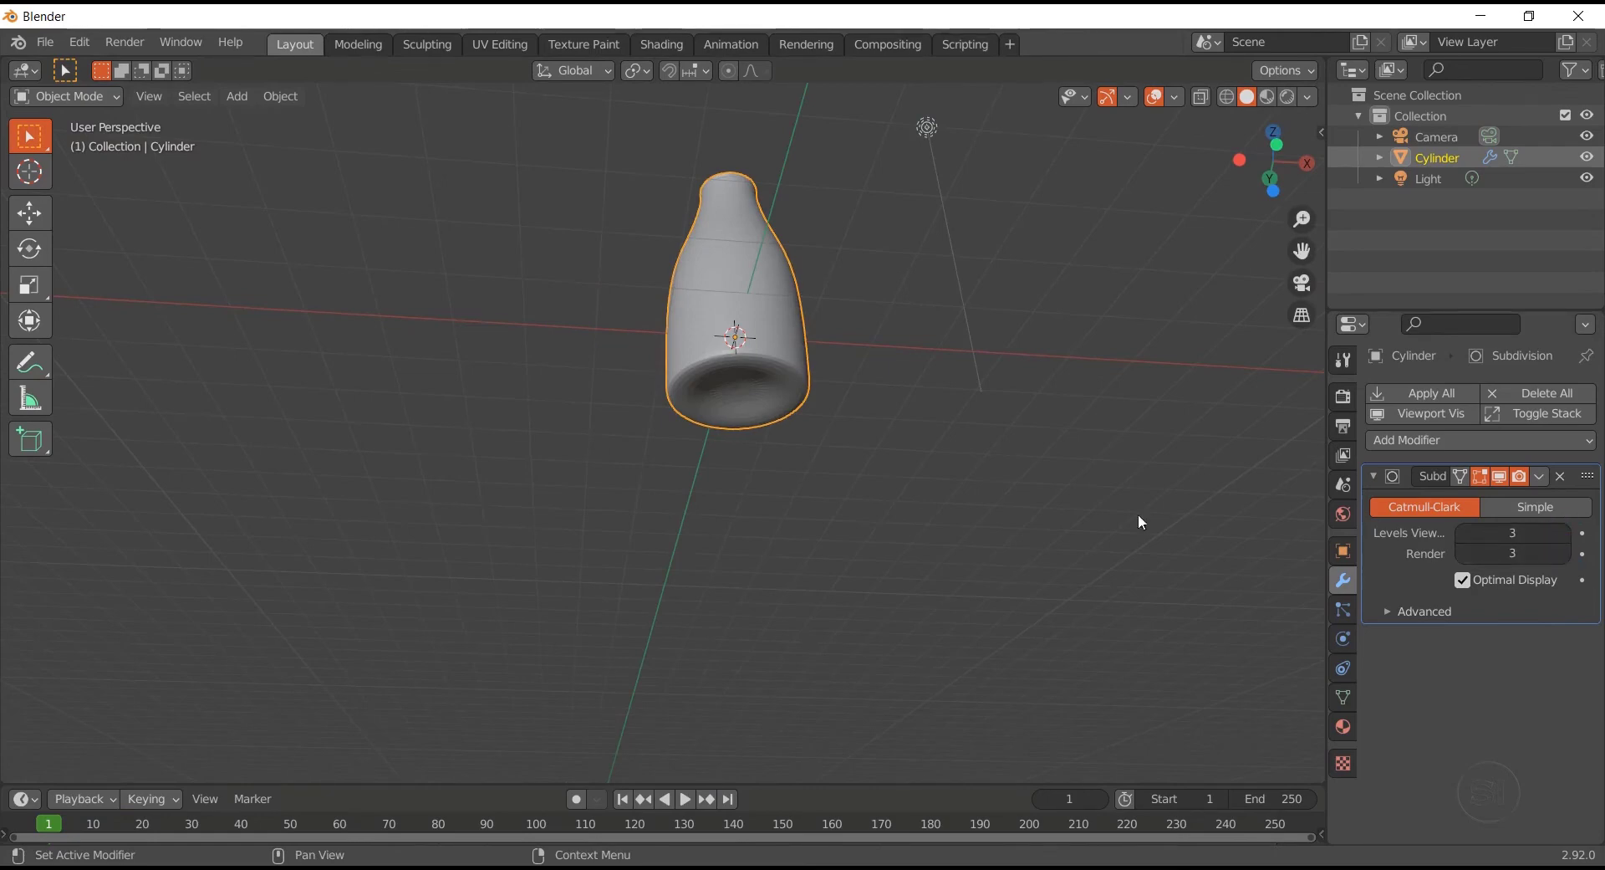
Apply Shade Smooth to the bottle
{"action": "middle_click_drag", "start_coordinate": [1139, 521], "coordinate": [801, 528]}
{"action": "scroll", "coordinate": [975, 539], "scroll_direction": "up", "scroll_amount": 6}
{"action": "scroll", "coordinate": [980, 540], "scroll_direction": "down", "scroll_amount": 6}
{"action": "right_click", "coordinate": [697, 504]}
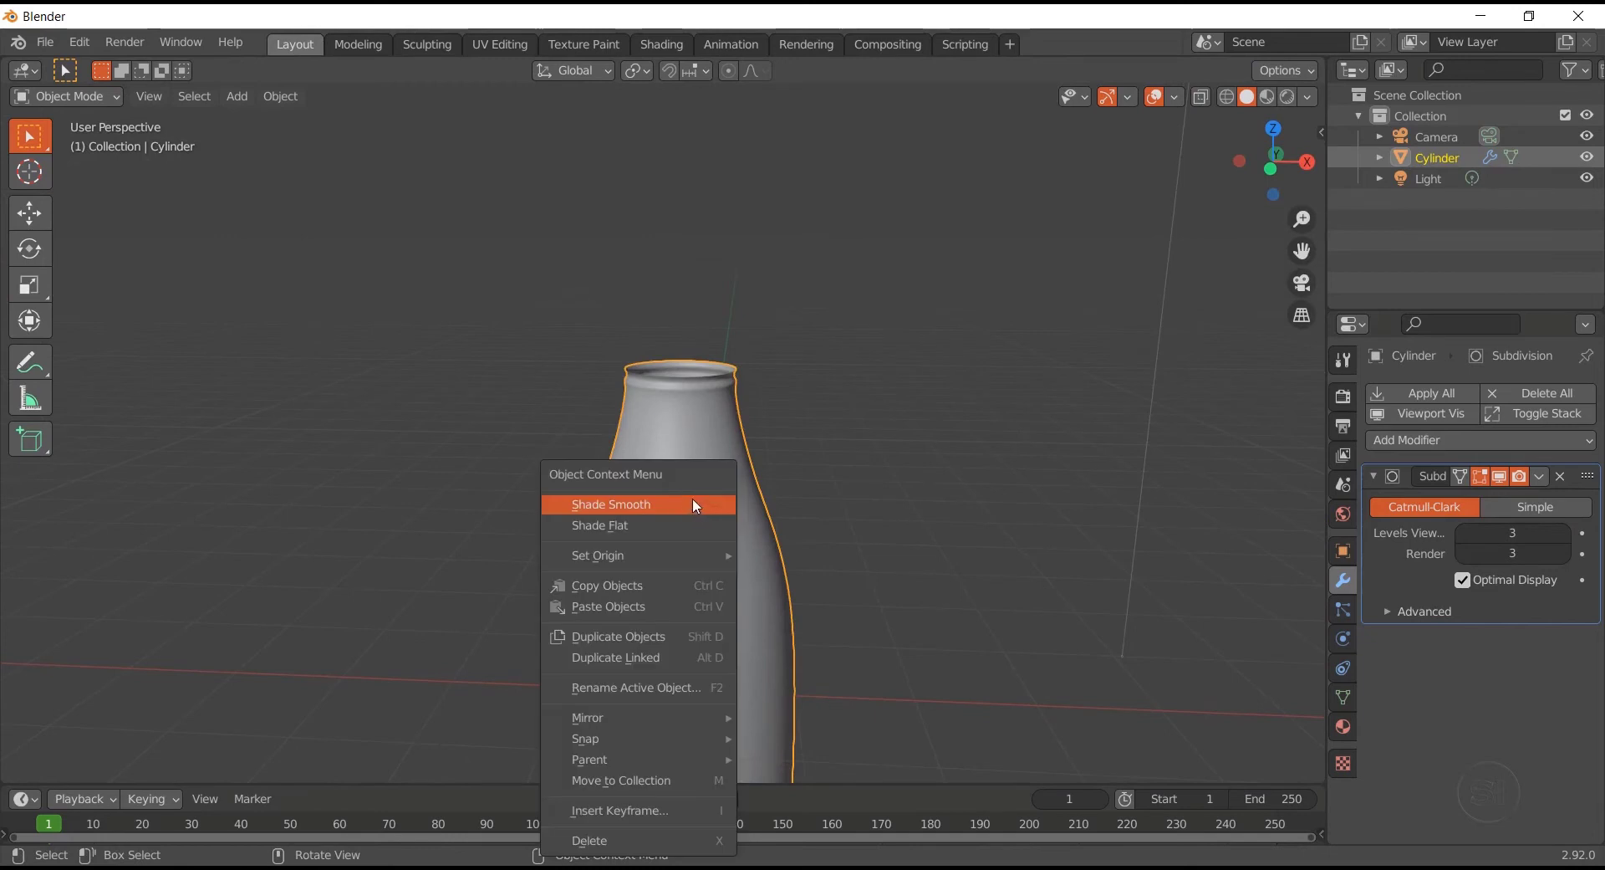
{"action": "left_click", "coordinate": [694, 505]}
{"action": "scroll", "coordinate": [728, 509], "scroll_direction": "down", "scroll_amount": 5}
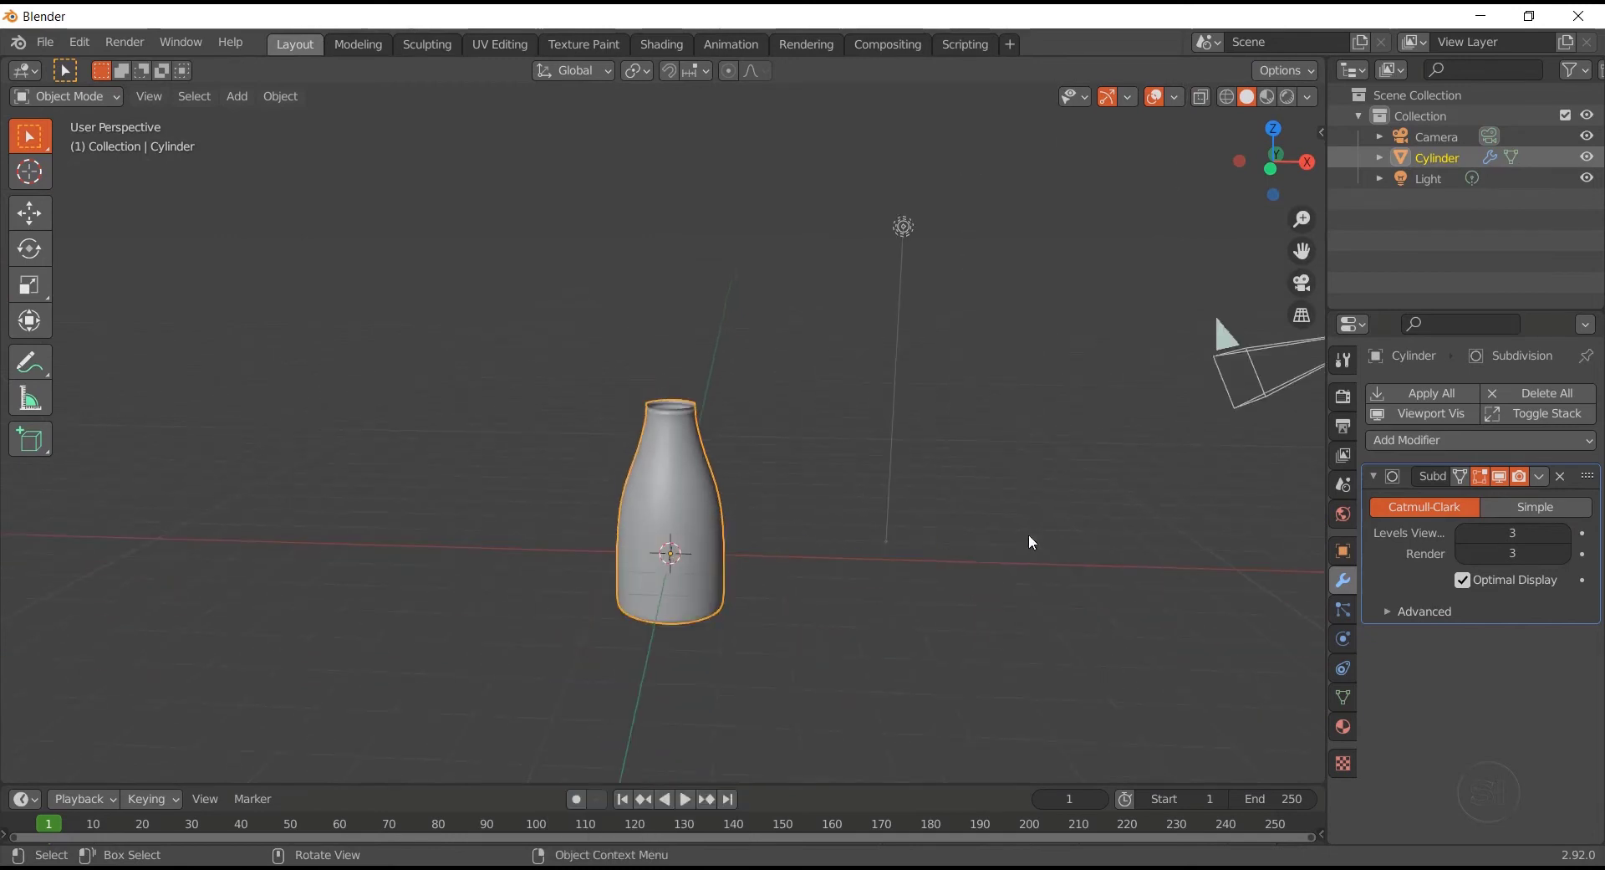
Enable Auto Smooth for the bottle mesh's normals
{"action": "left_click", "coordinate": [1343, 697]}
{"action": "left_click", "coordinate": [1401, 749]}
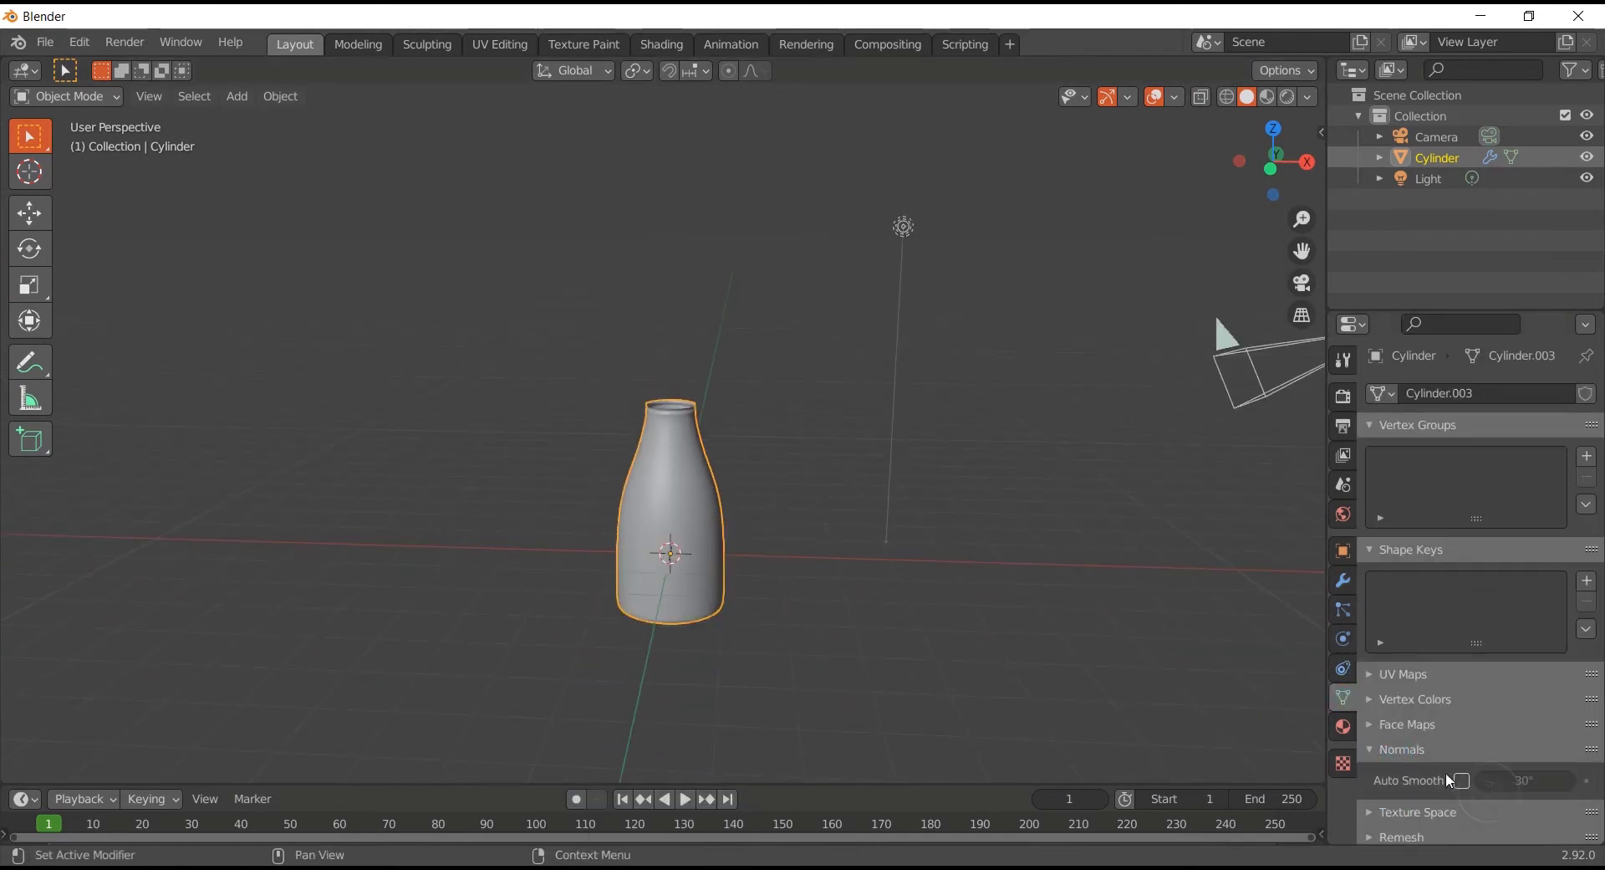
{"action": "left_click", "coordinate": [1463, 780]}
{"action": "left_click", "coordinate": [1375, 699]}
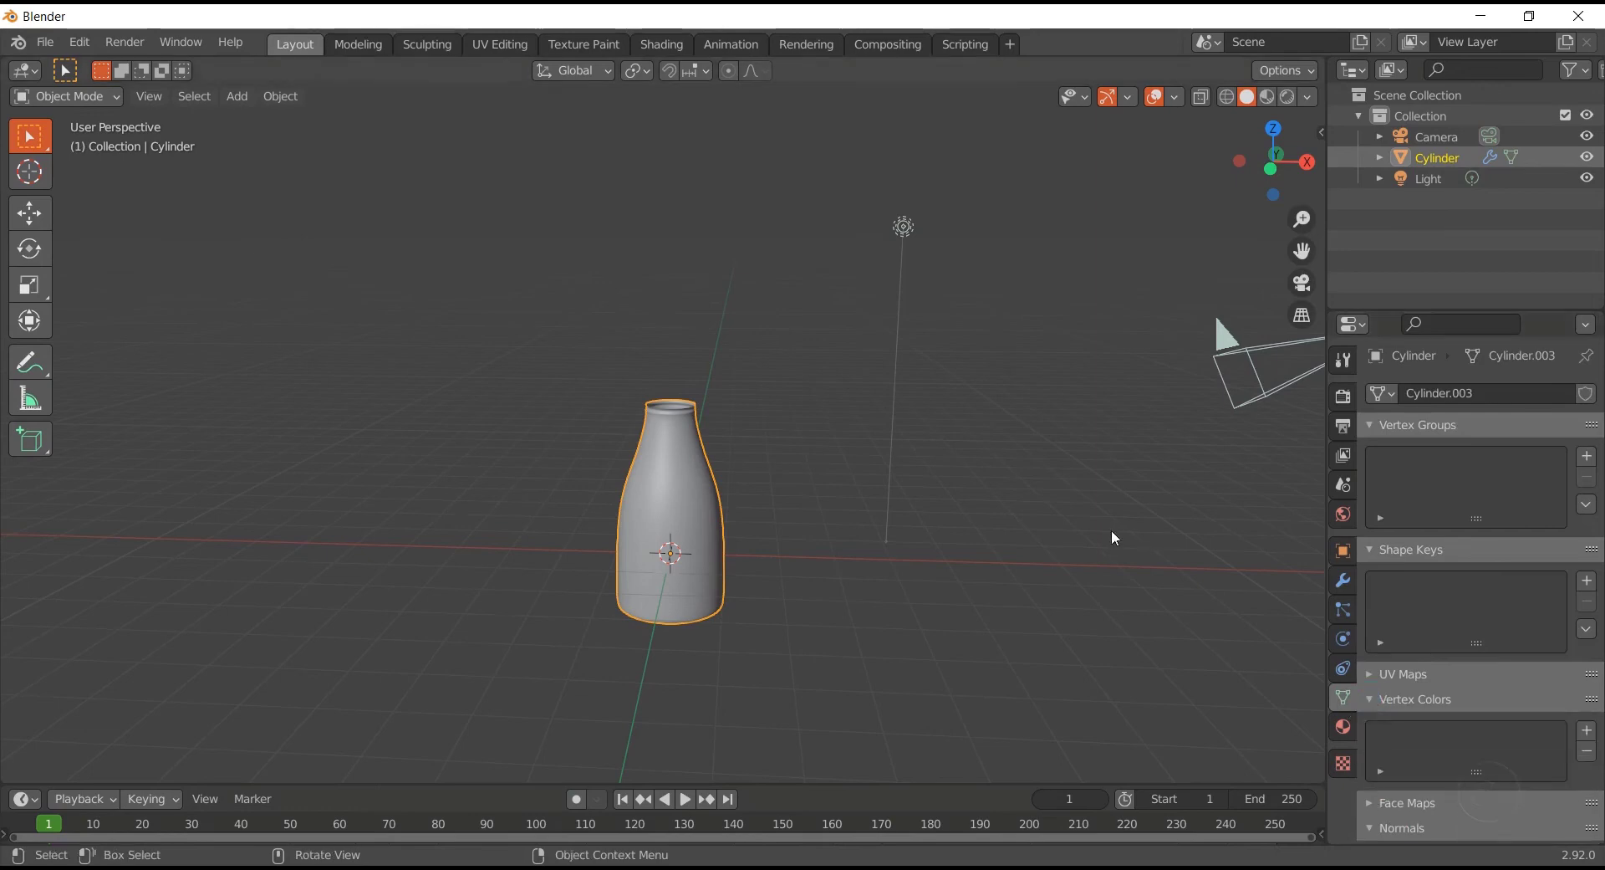
{"action": "scroll", "coordinate": [764, 443], "scroll_direction": "up", "scroll_amount": 8}
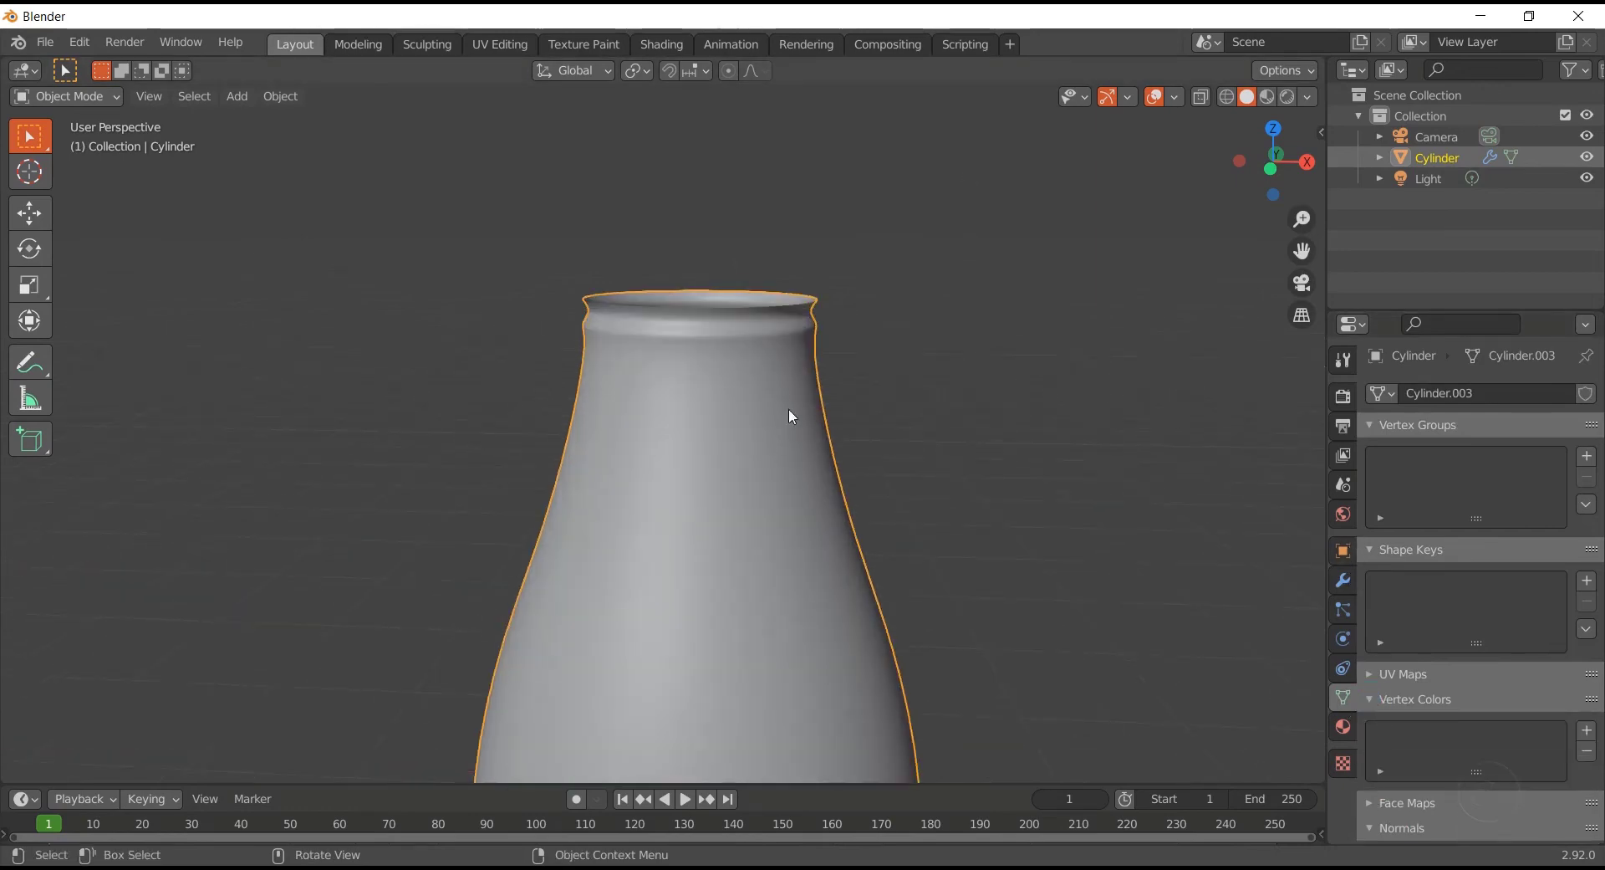
Collapse the Subdivision modifier's settings and add a Solidify modifier to the bottle
{"action": "left_click", "coordinate": [1342, 579]}
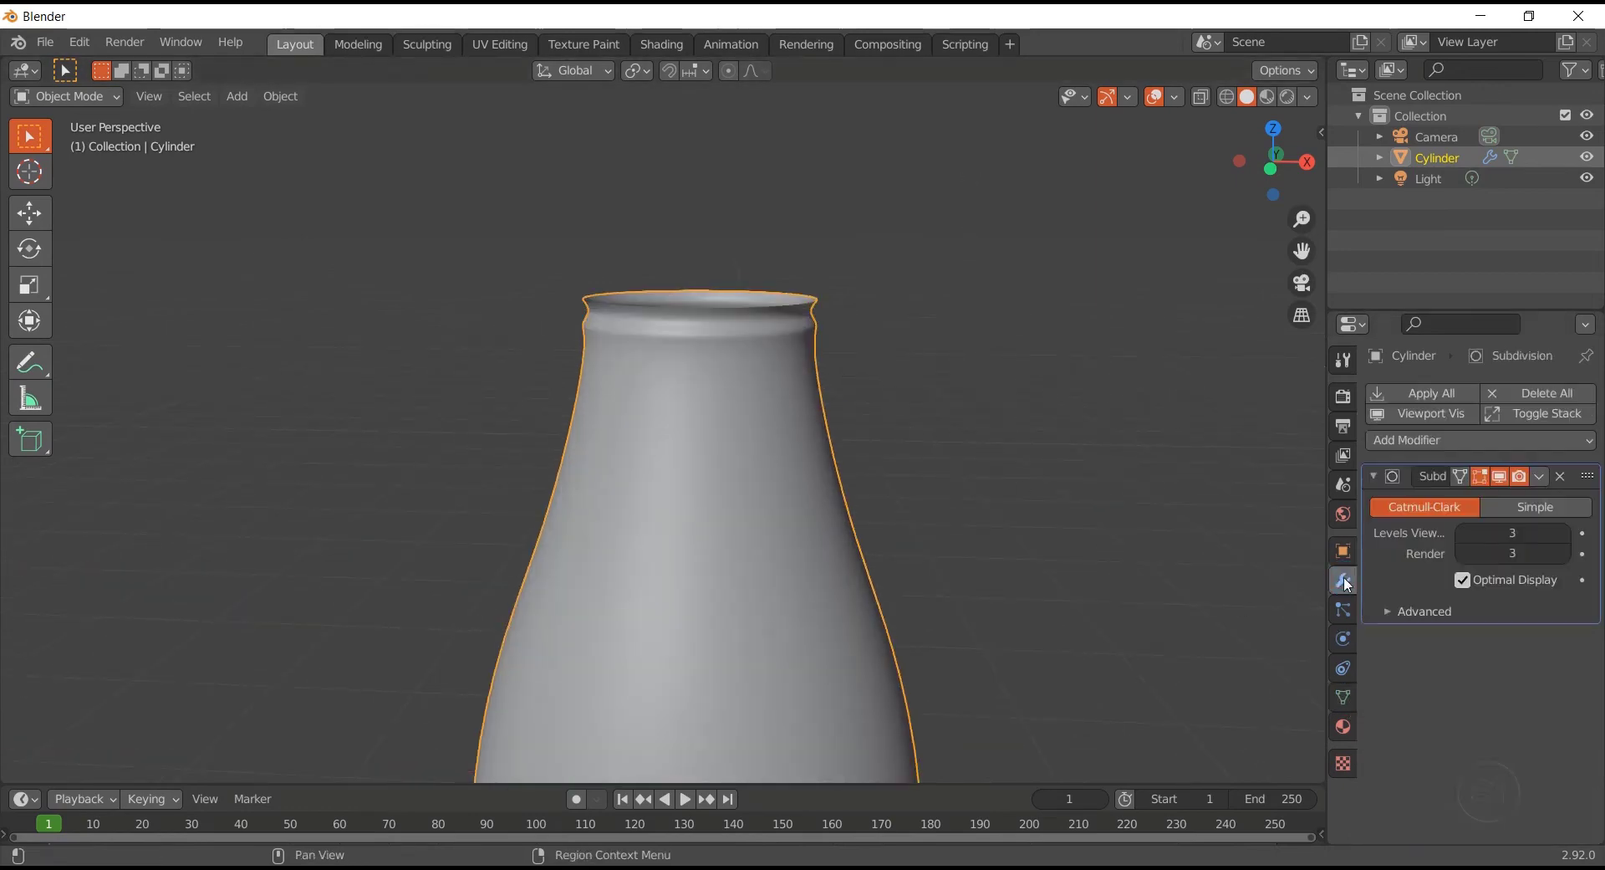
{"action": "left_click", "coordinate": [1372, 475]}
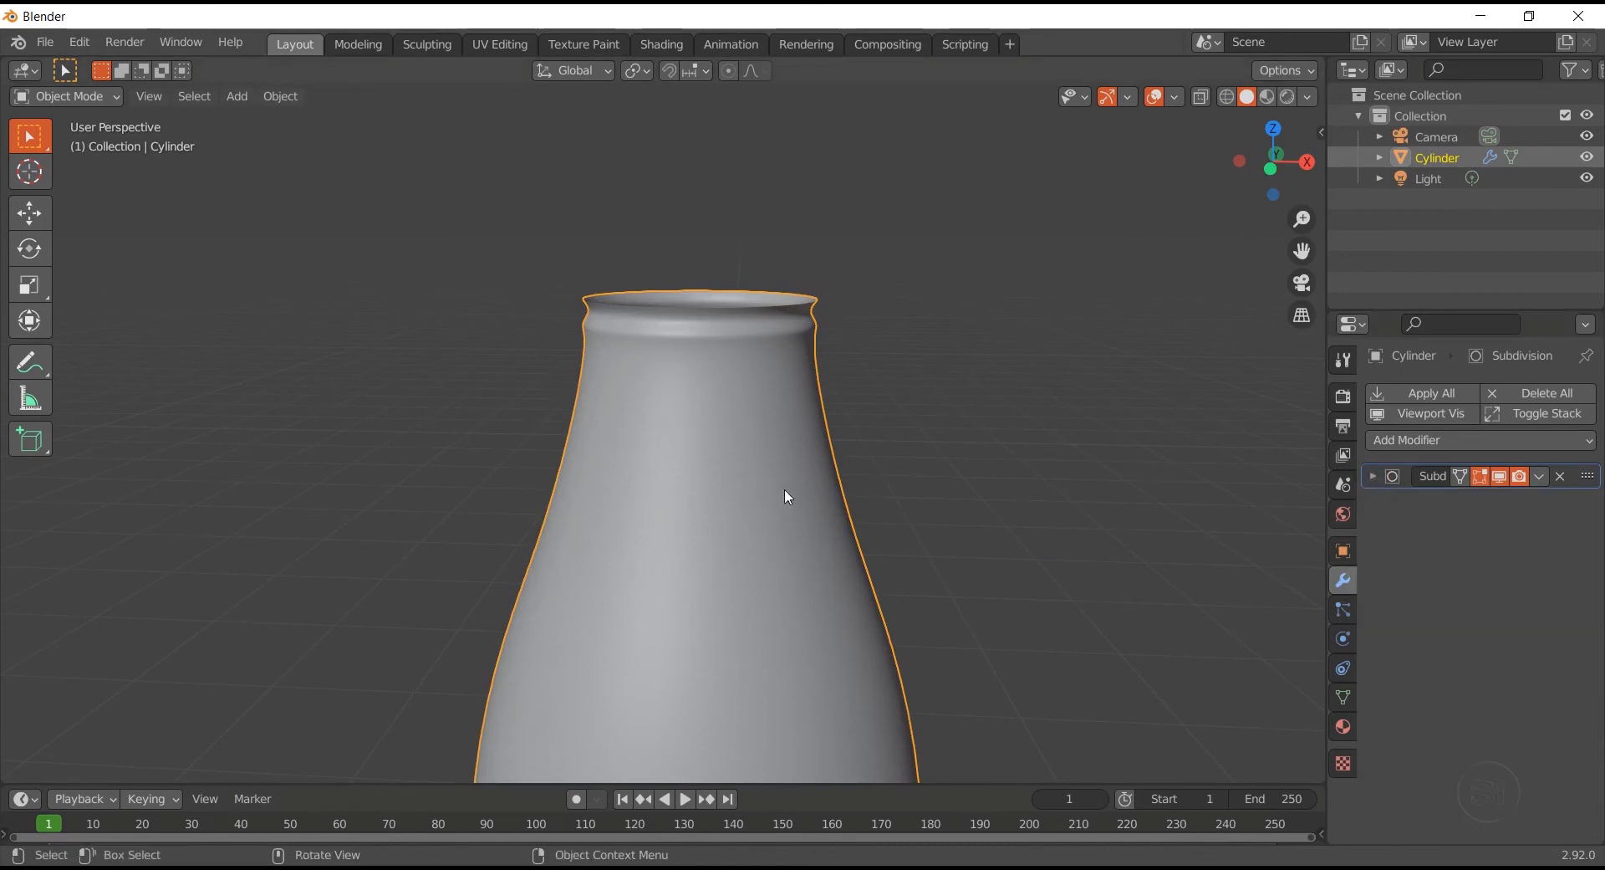
{"action": "scroll", "coordinate": [789, 493], "scroll_direction": "down", "scroll_amount": 5}
{"action": "middle_click_drag", "start_coordinate": [775, 473], "coordinate": [786, 484]}
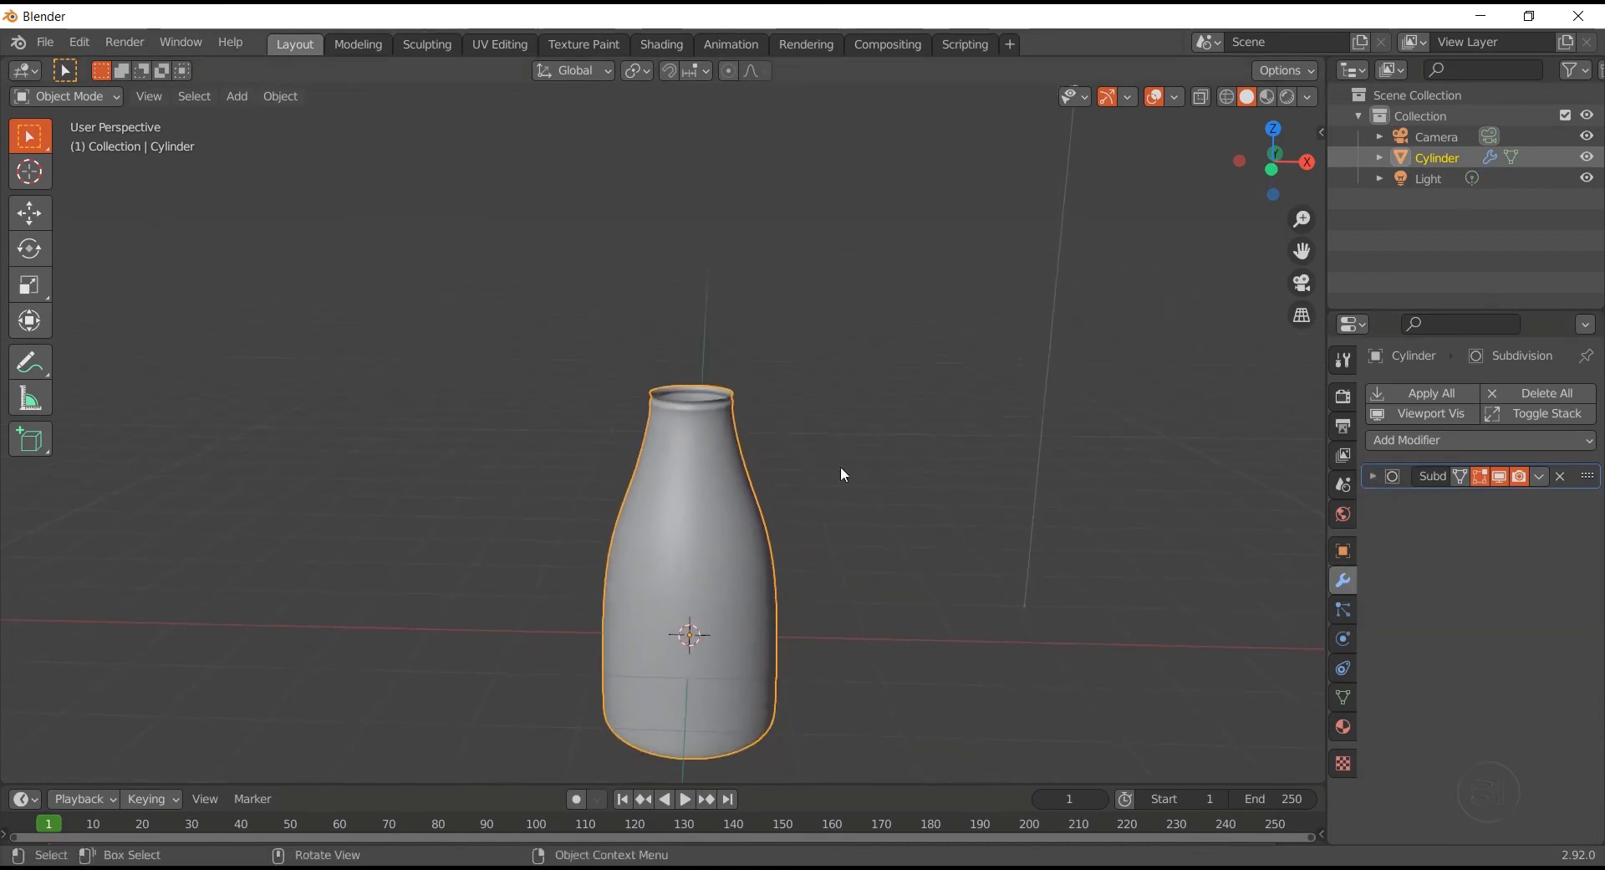
{"action": "left_click", "coordinate": [1447, 443]}
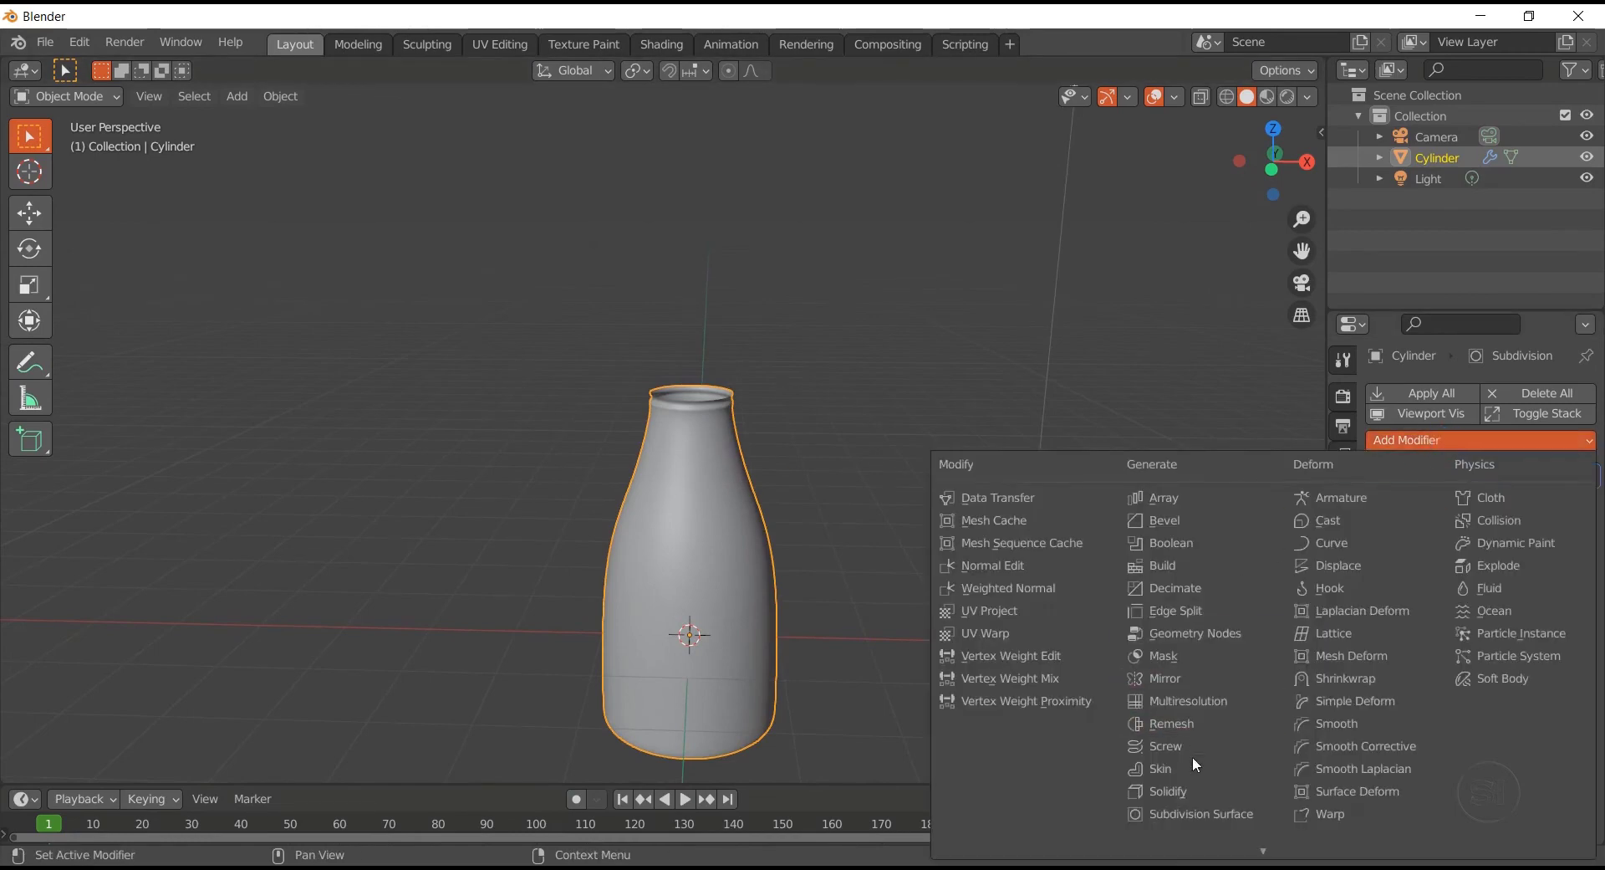
{"action": "left_click", "coordinate": [1182, 781]}
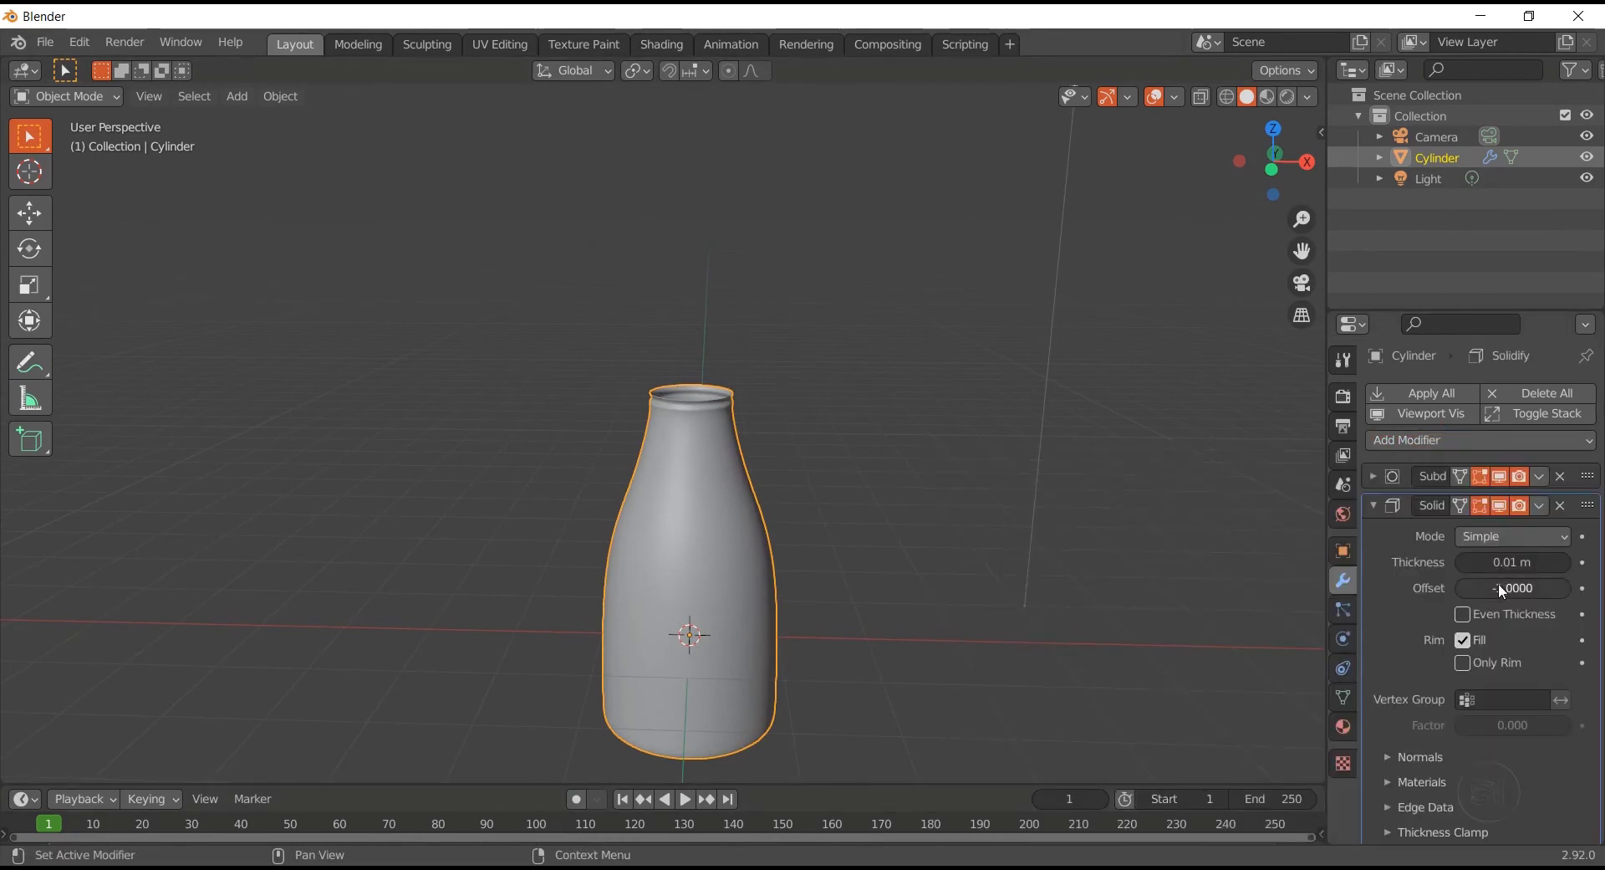
Set the Solidify thickness to 0.04 m to give the bottle thicker walls
{"action": "left_click", "coordinate": [1532, 561]}
{"action": "left_click_drag", "start_coordinate": [1541, 561], "coordinate": [1545, 561]}
{"action": "scroll", "coordinate": [838, 530], "scroll_direction": "up", "scroll_amount": 5}
{"action": "scroll", "coordinate": [838, 530], "scroll_direction": "down", "scroll_amount": 3}
{"action": "middle_click_drag", "start_coordinate": [855, 534], "coordinate": [844, 552]}
{"action": "left_click", "coordinate": [1510, 562]}
{"action": "key", "text": "ctrl+a"}
{"action": "type", "text": "0.05"}
{"action": "key", "text": "Return"}
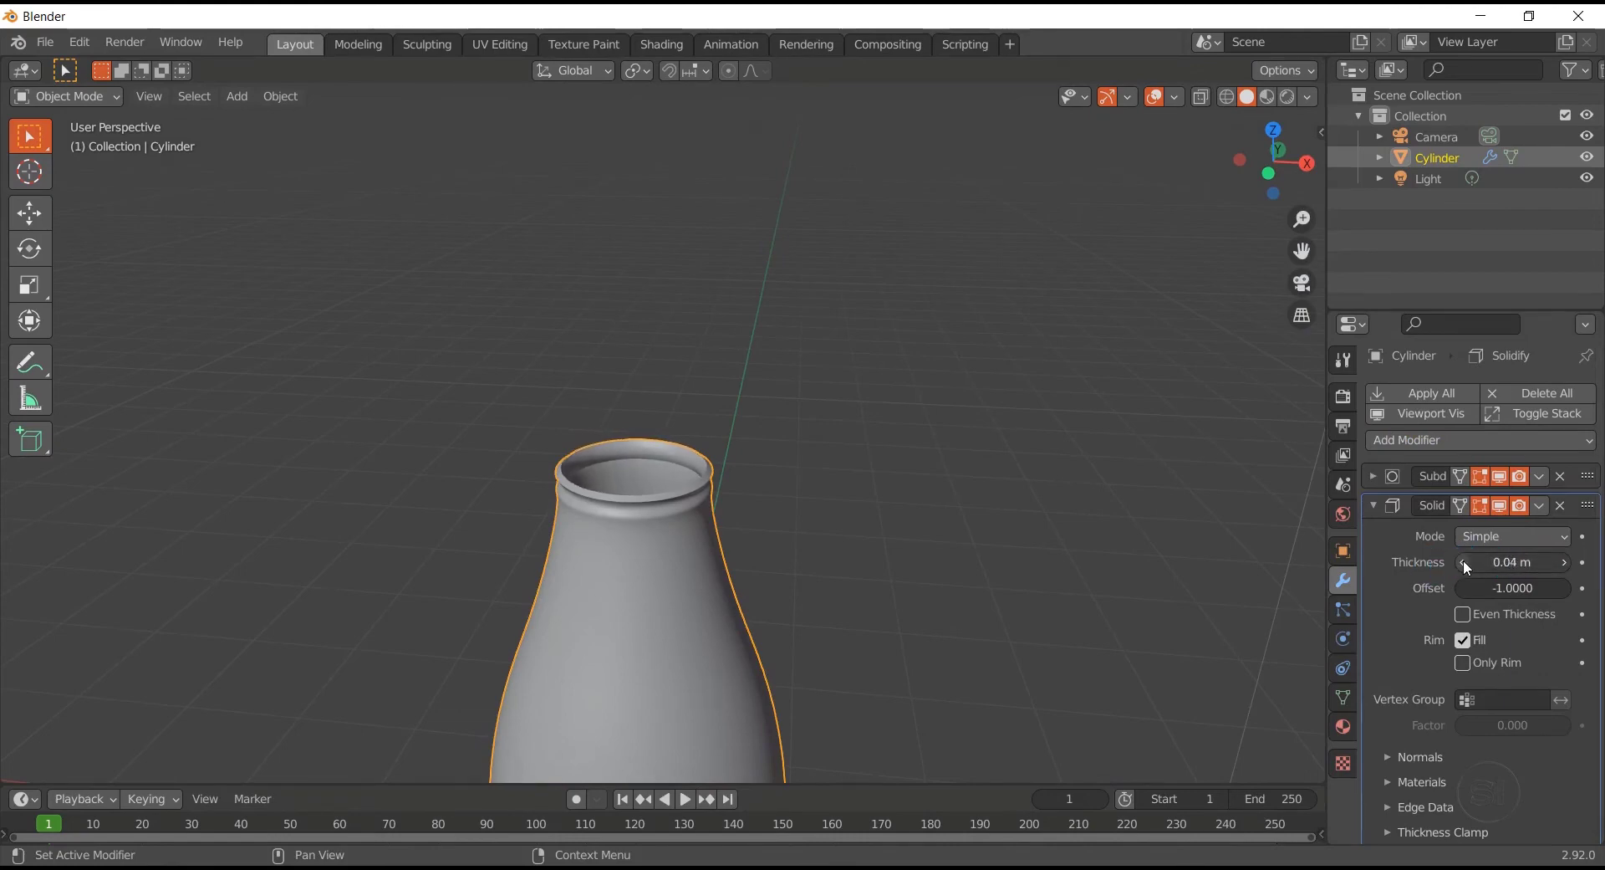
Scale the bottle along the Z axis to about 1.22 to make it taller
{"action": "scroll", "coordinate": [651, 545], "scroll_direction": "up", "scroll_amount": 8}
{"action": "scroll", "coordinate": [674, 536], "scroll_direction": "down", "scroll_amount": 6}
{"action": "middle_click_drag", "start_coordinate": [675, 536], "coordinate": [724, 592]}
{"action": "key", "text": "s"}
{"action": "key", "text": "z"}
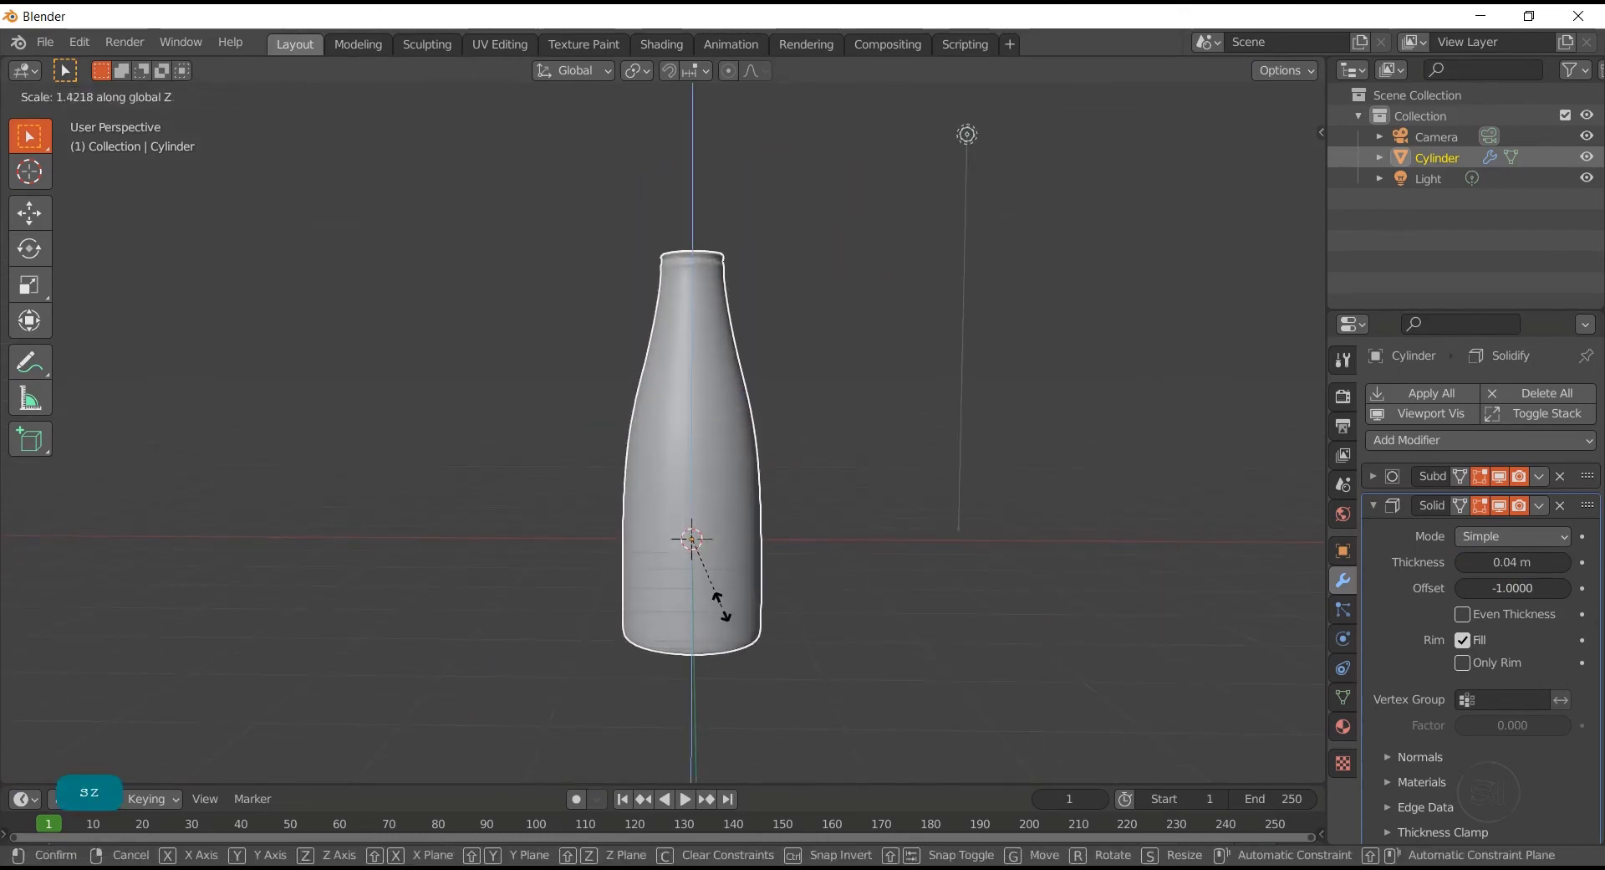
{"action": "left_click", "coordinate": [718, 597]}
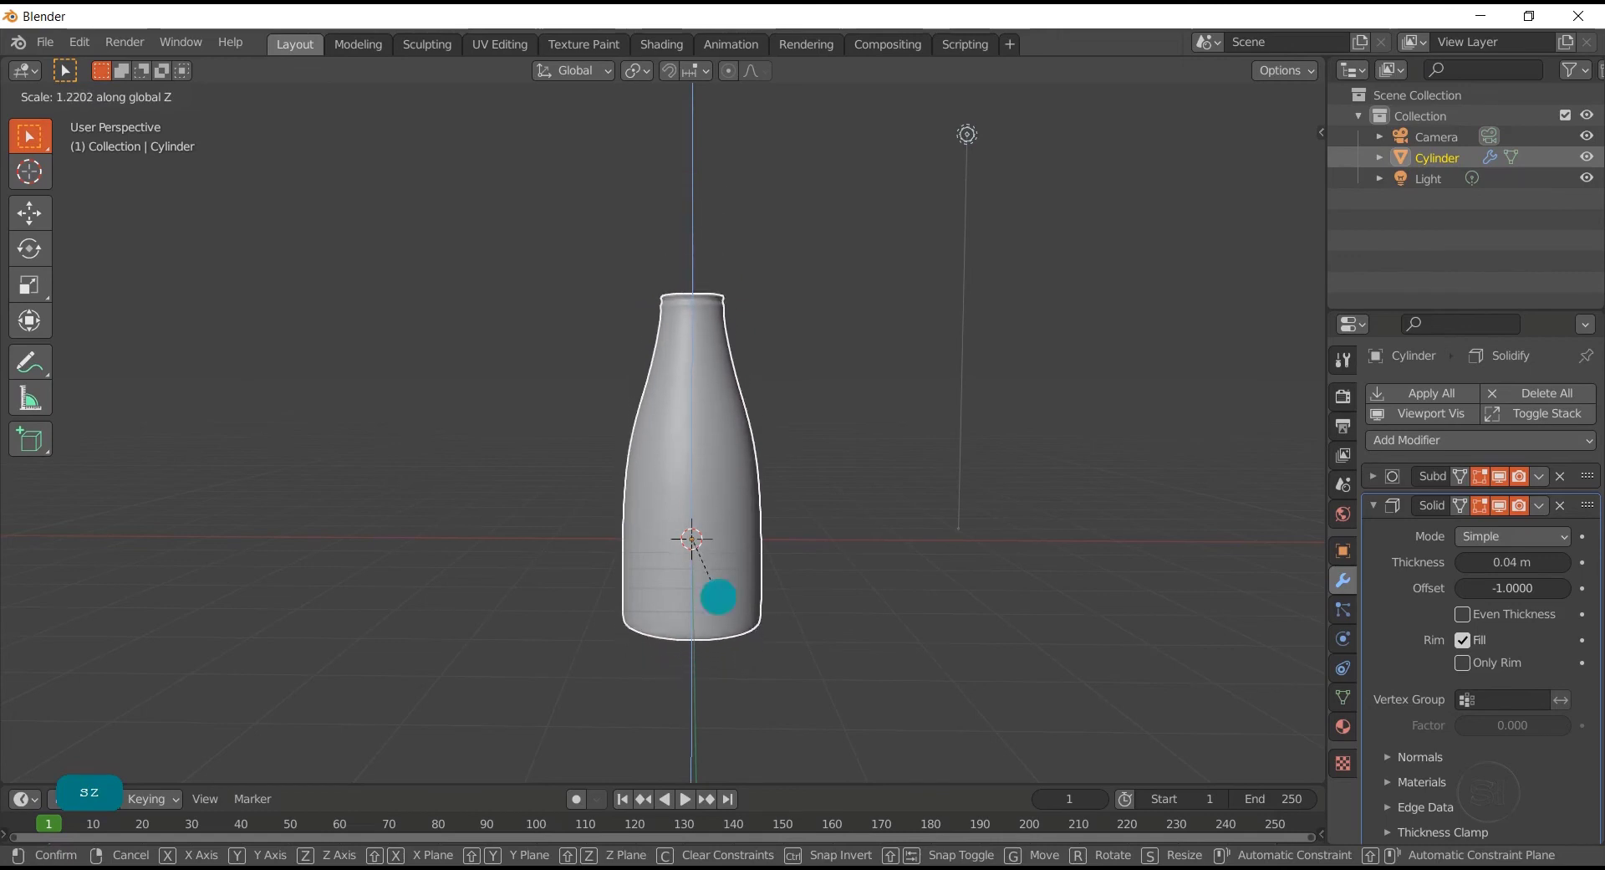
Export the bottle to the Downloads folder as a Wavefront OBJ named juicebottle1.obj
{"action": "scroll", "coordinate": [783, 624], "scroll_direction": "down", "scroll_amount": 5}
{"action": "mouse_move", "coordinate": [774, 540]}
{"action": "middle_mouse_down"}
{"action": "mouse_move", "coordinate": [760, 663]}
{"action": "mouse_move", "coordinate": [770, 548]}
{"action": "middle_mouse_up"}
{"action": "scroll", "coordinate": [774, 546], "scroll_direction": "up", "scroll_amount": 6}
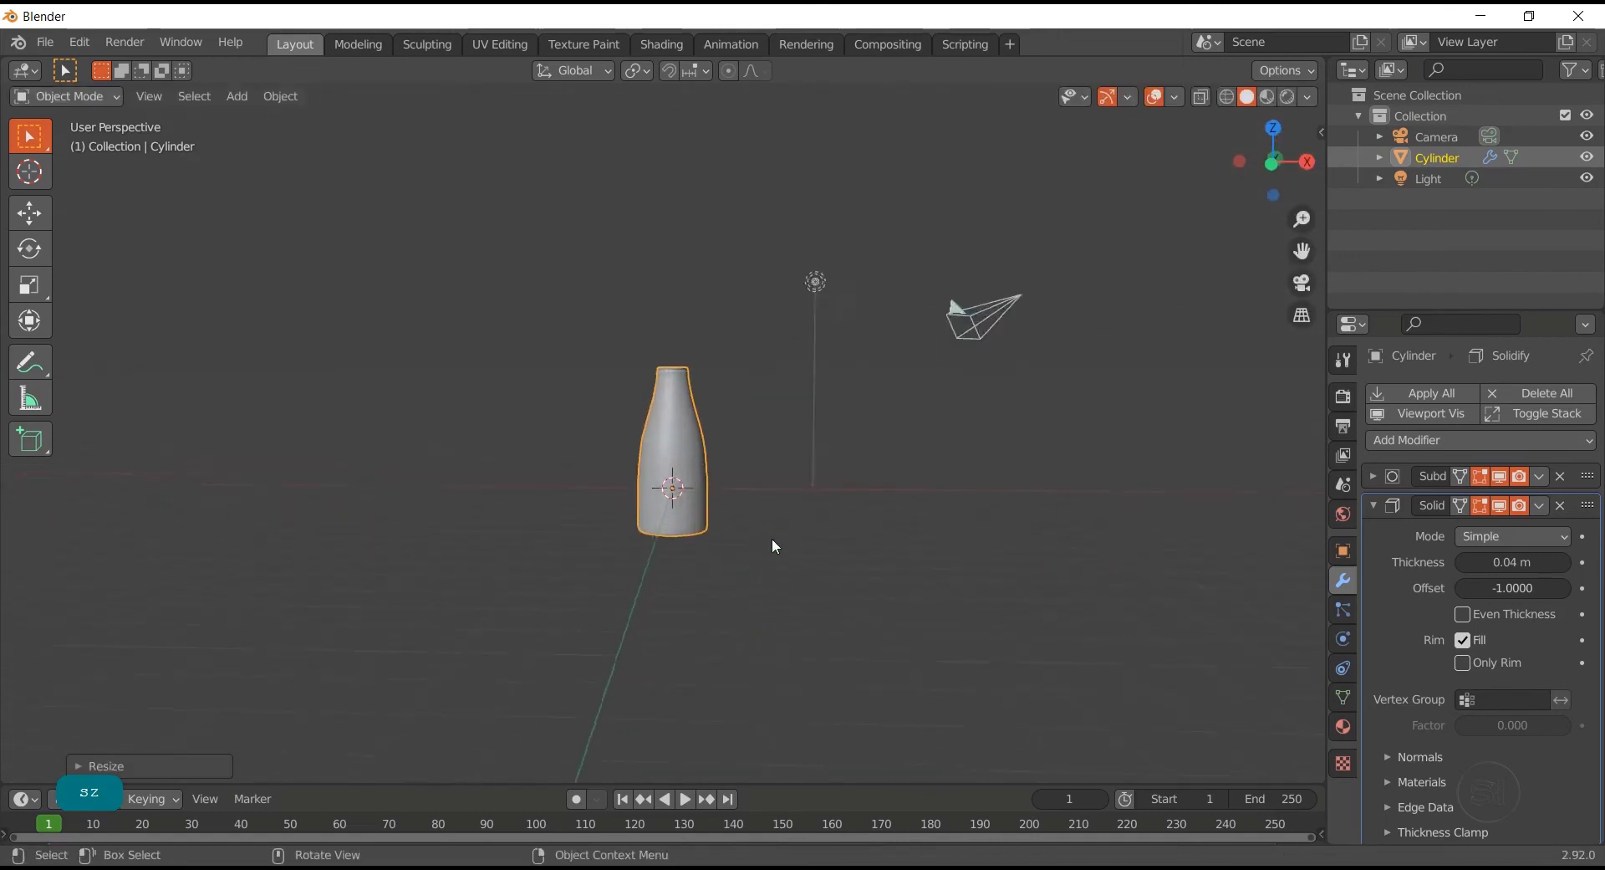
{"action": "left_click", "coordinate": [44, 42]}
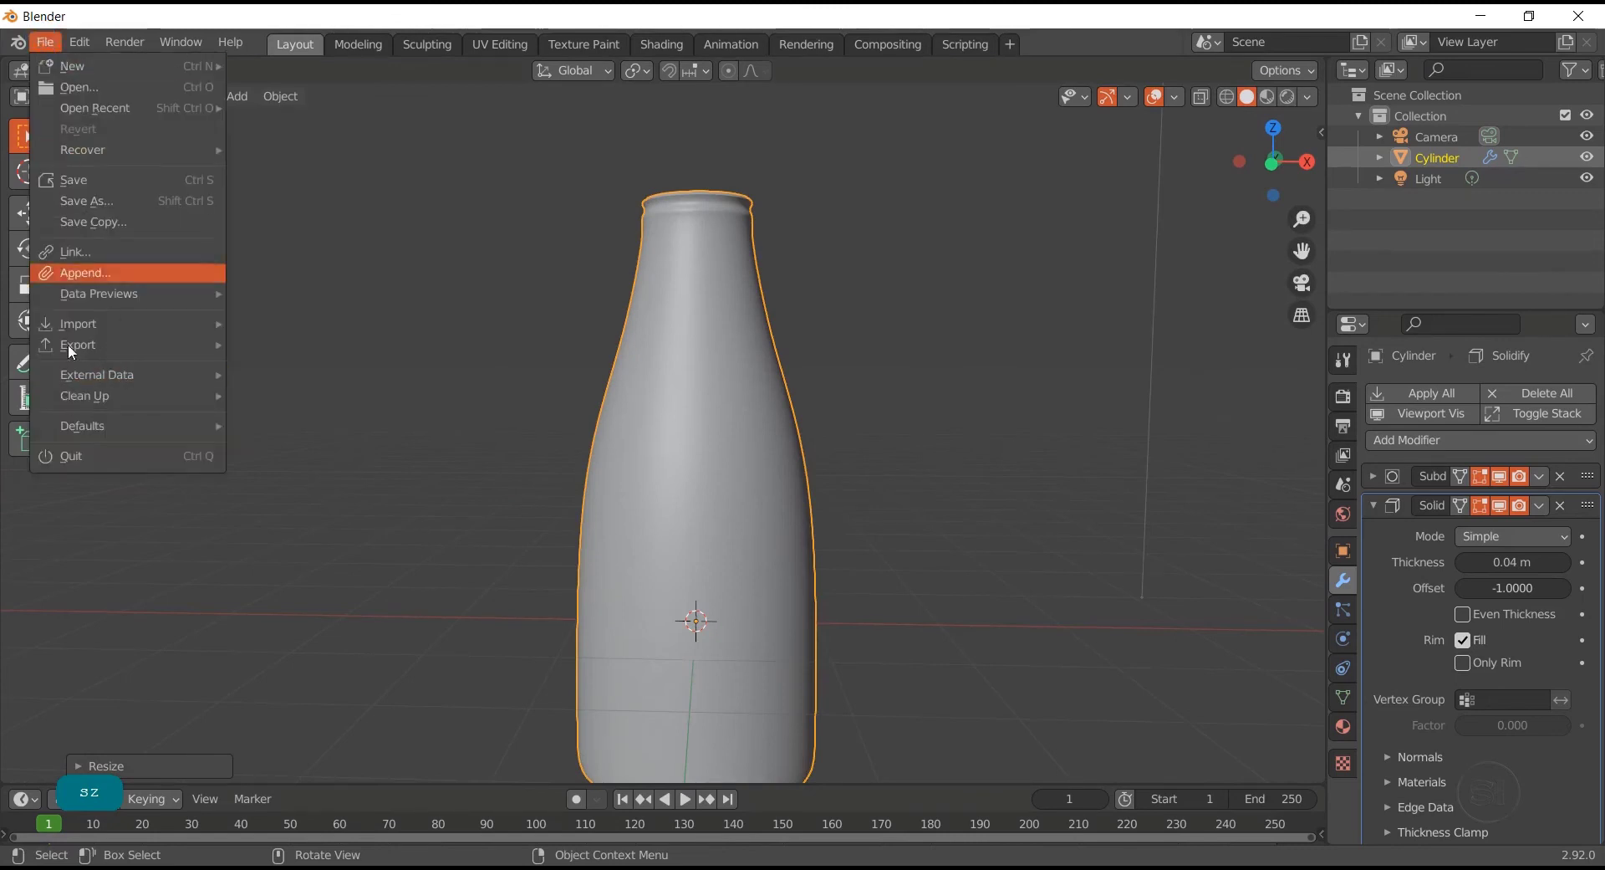
{"action": "mouse_move", "coordinate": [96, 341]}
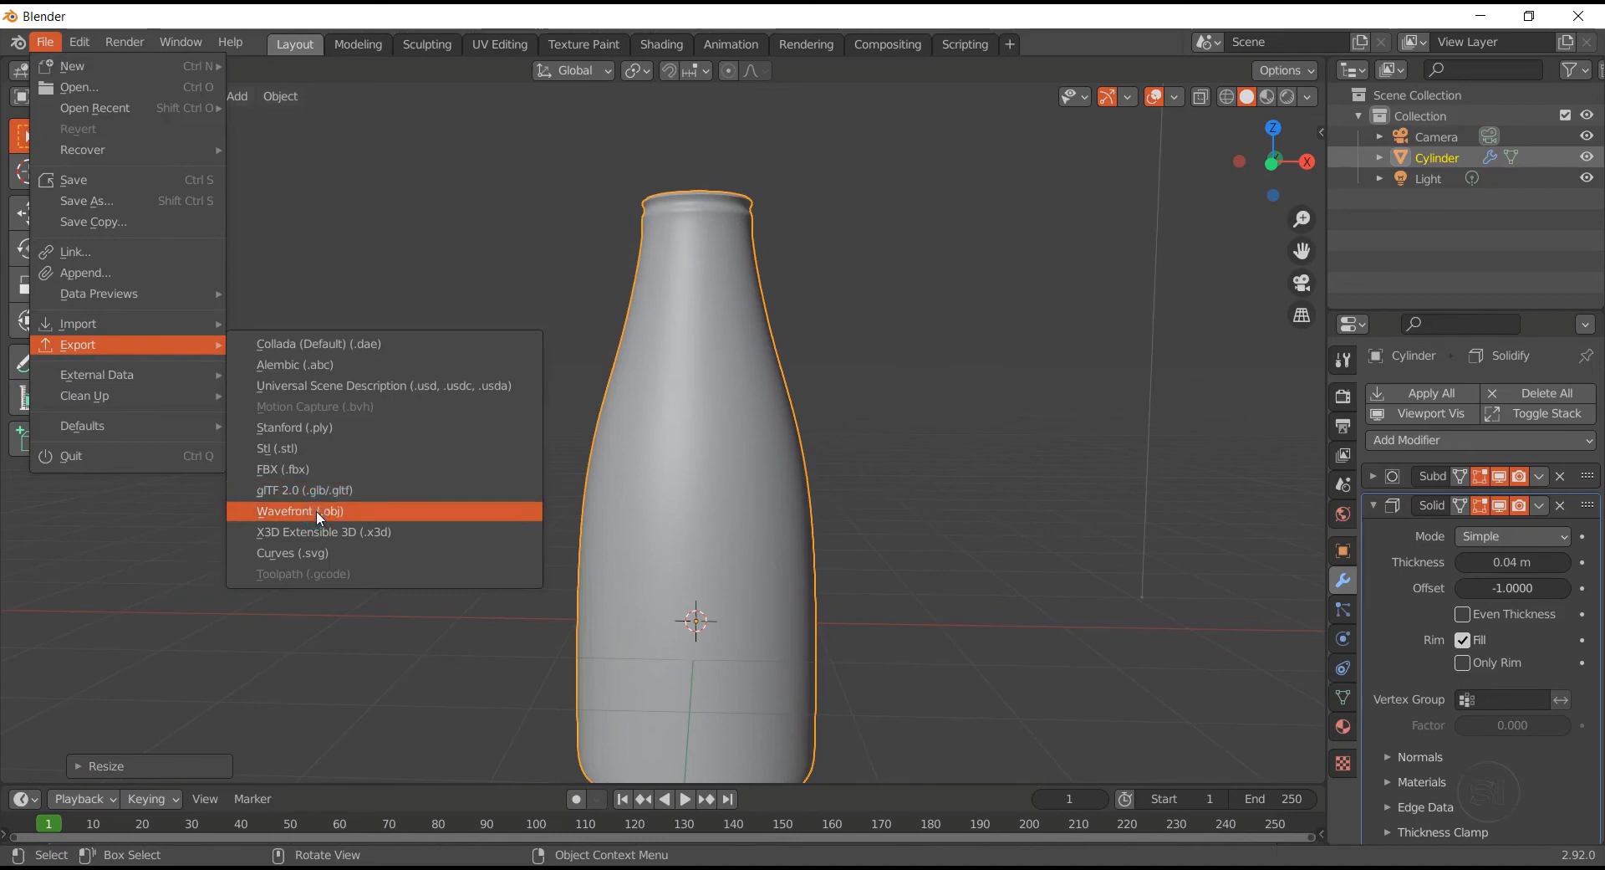
{"action": "left_click", "coordinate": [319, 510]}
{"action": "left_click", "coordinate": [565, 771]}
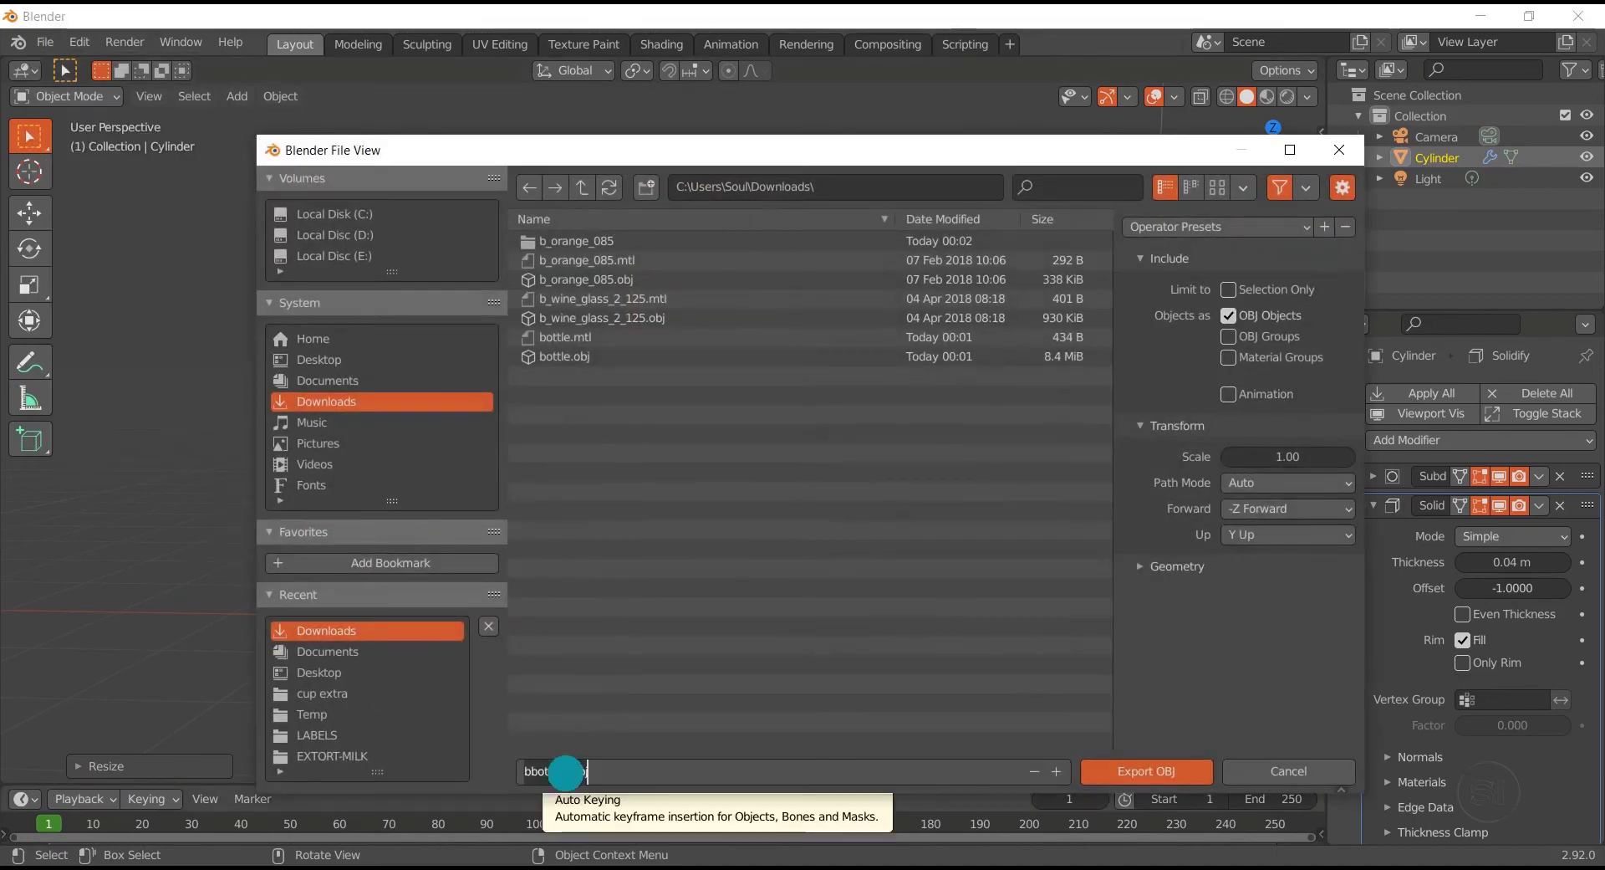
{"action": "key", "text": "Return"}
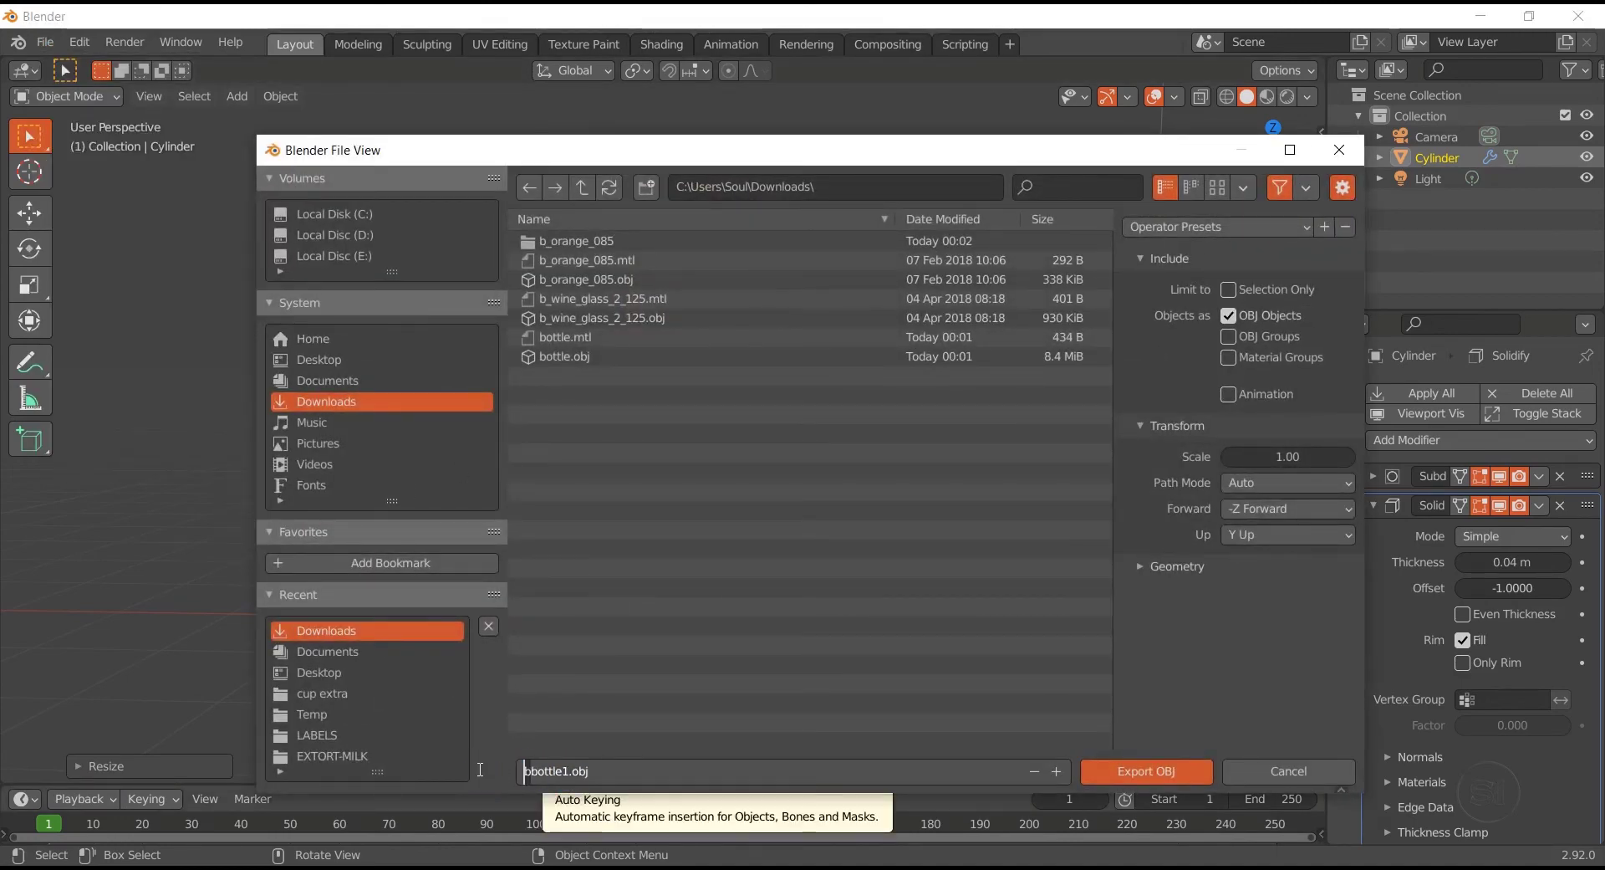
{"action": "type", "text": "juiv"}
{"action": "key", "text": "BackSpace"}
{"action": "type", "text": "ce"}
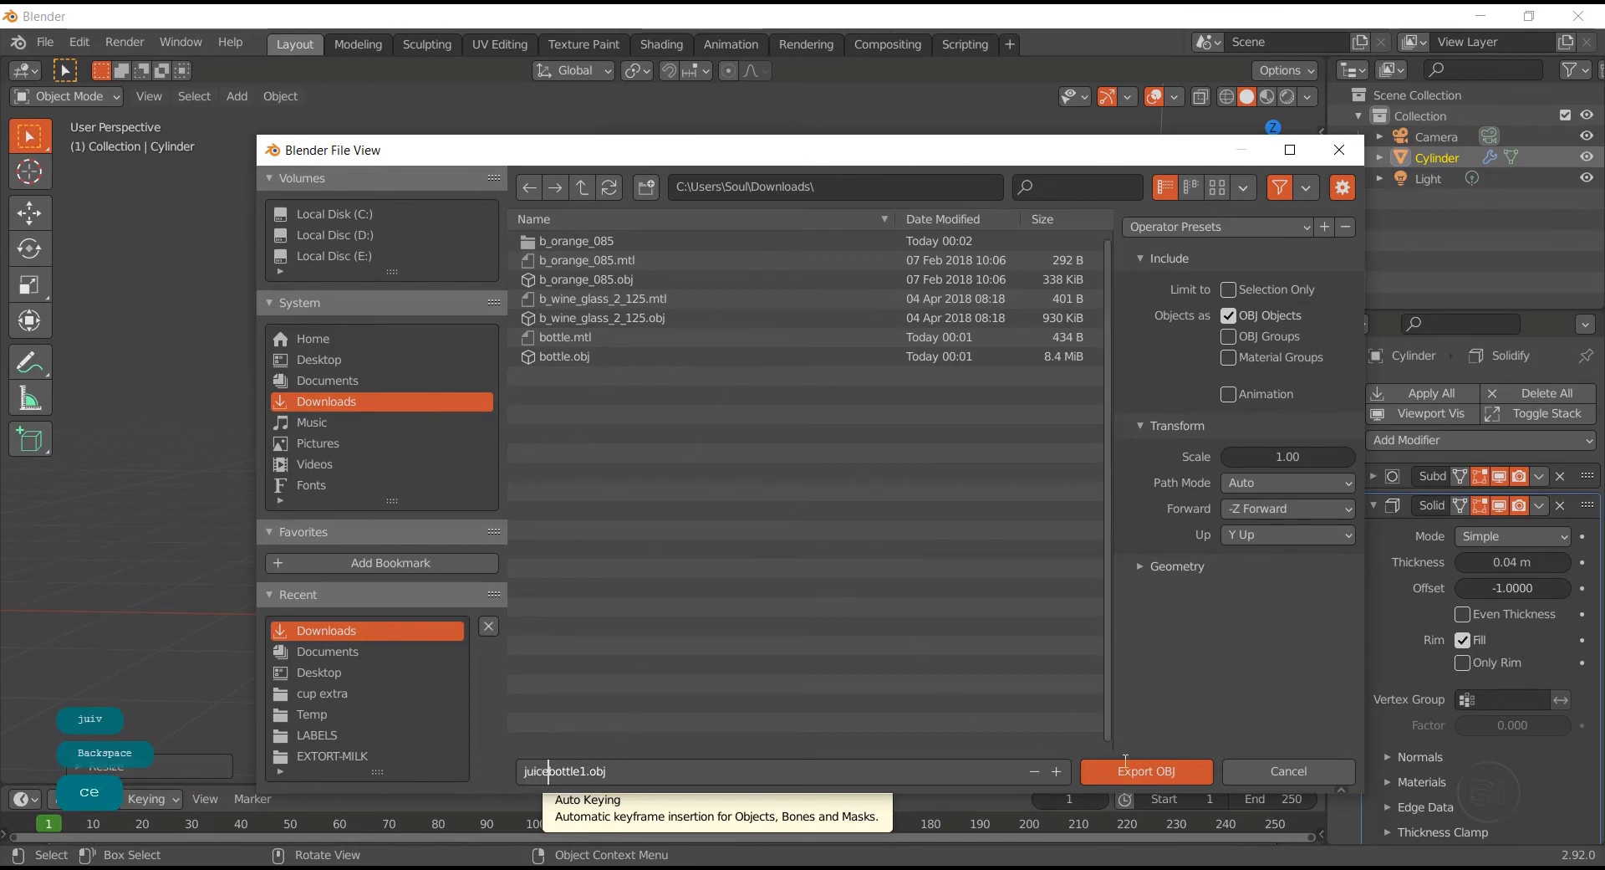
{"action": "key", "text": "Return"}
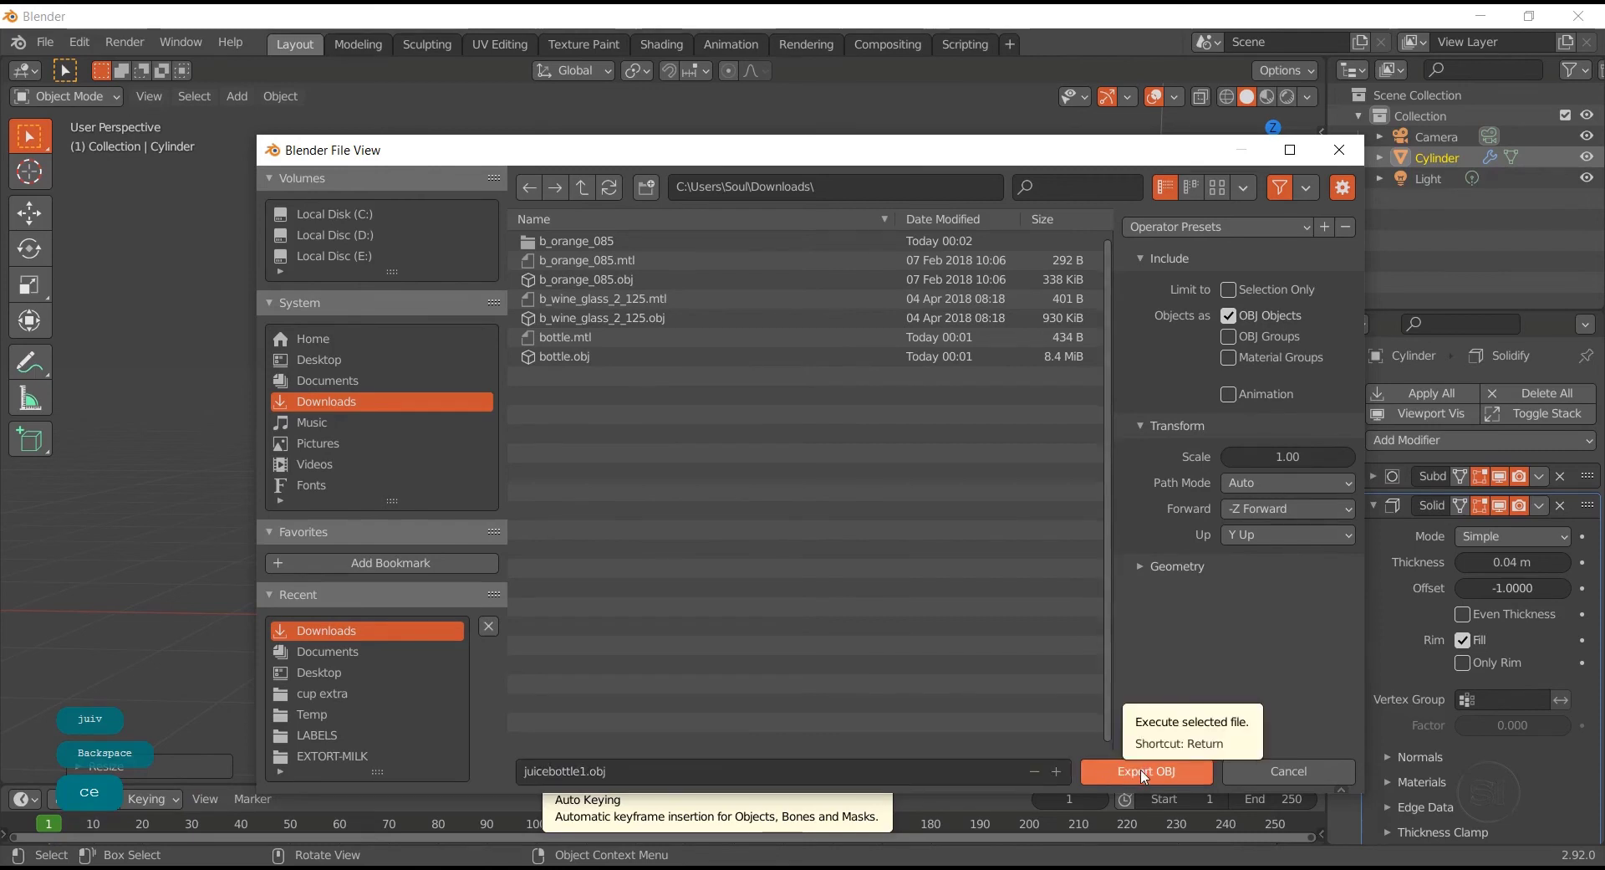
{"action": "left_click", "coordinate": [1153, 776]}
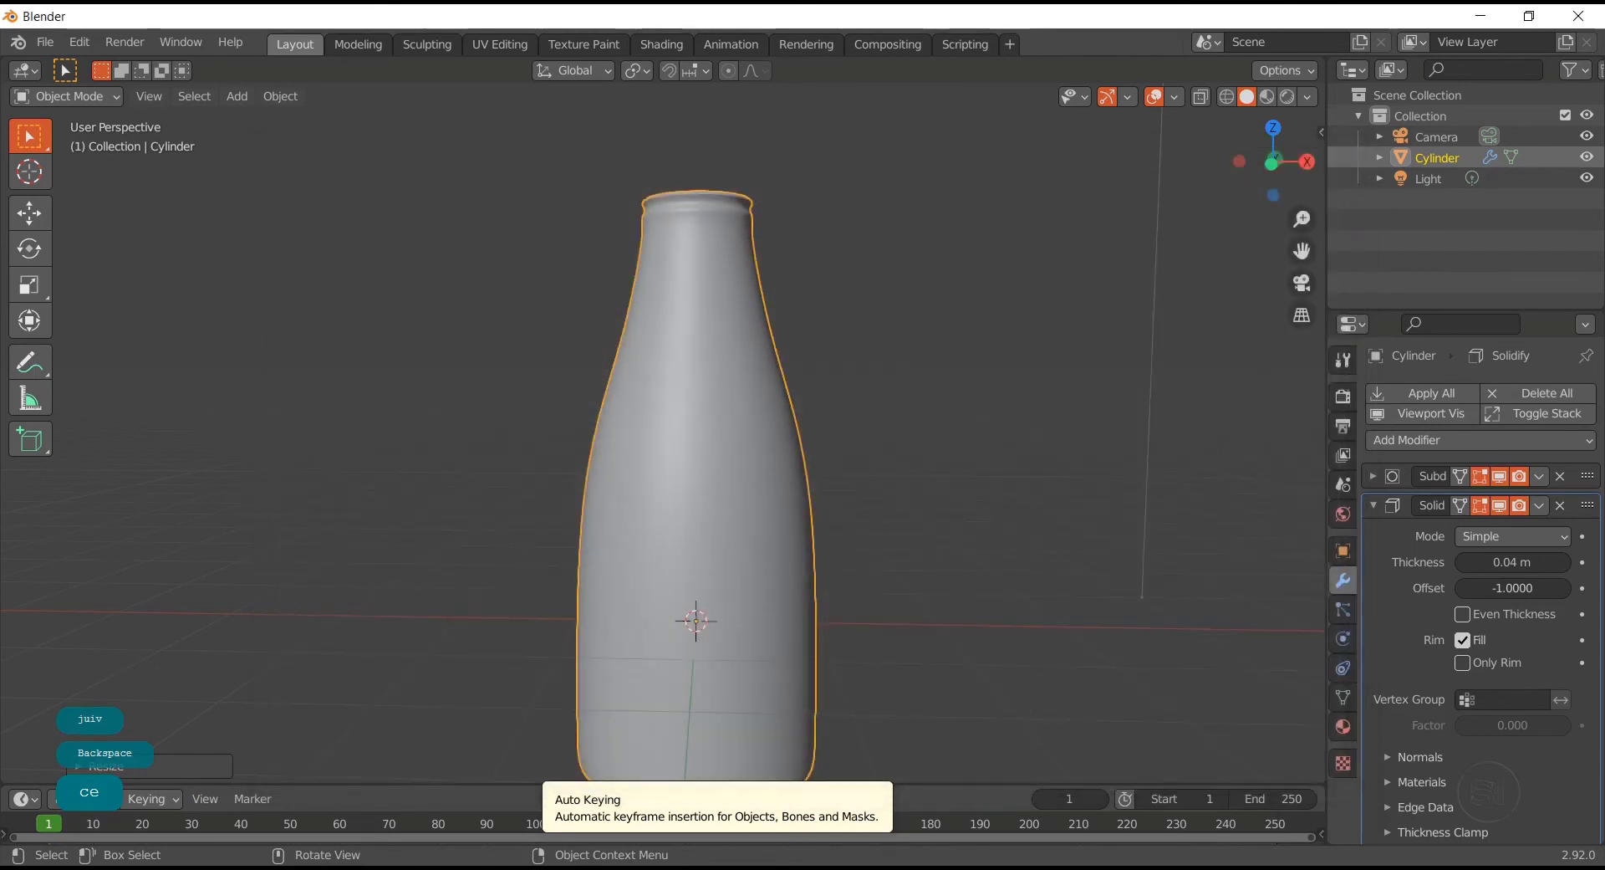
Switch to Adobe Dimension and import juicebottle1.obj from the Downloads folder into the scene as a 3D model
{"action": "left_click", "coordinate": [1067, 786]}
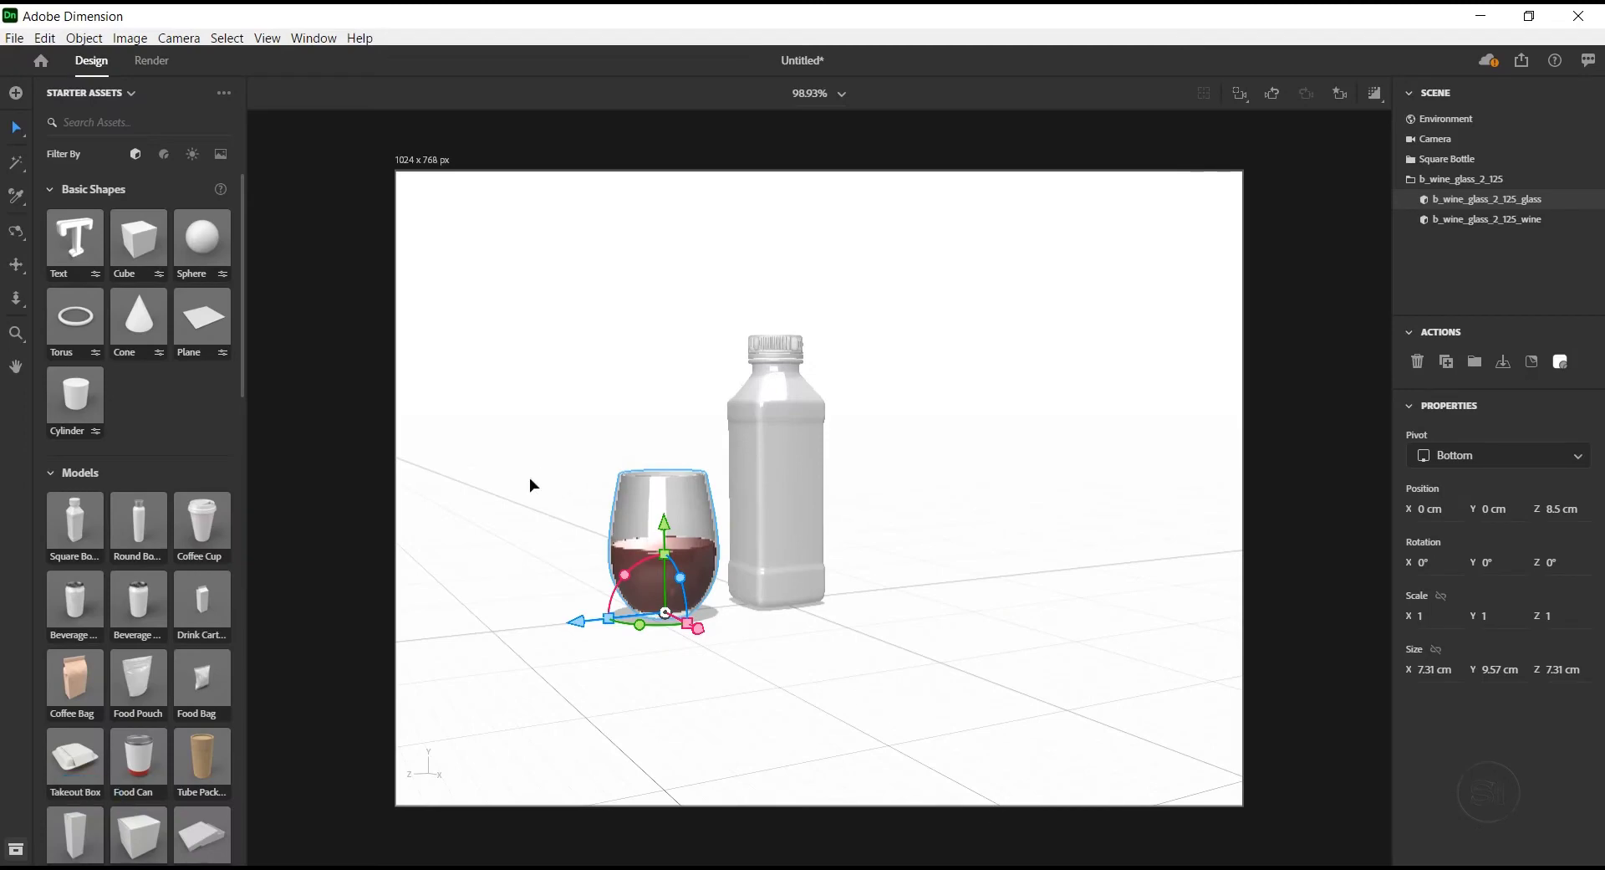
{"action": "left_click", "coordinate": [17, 39]}
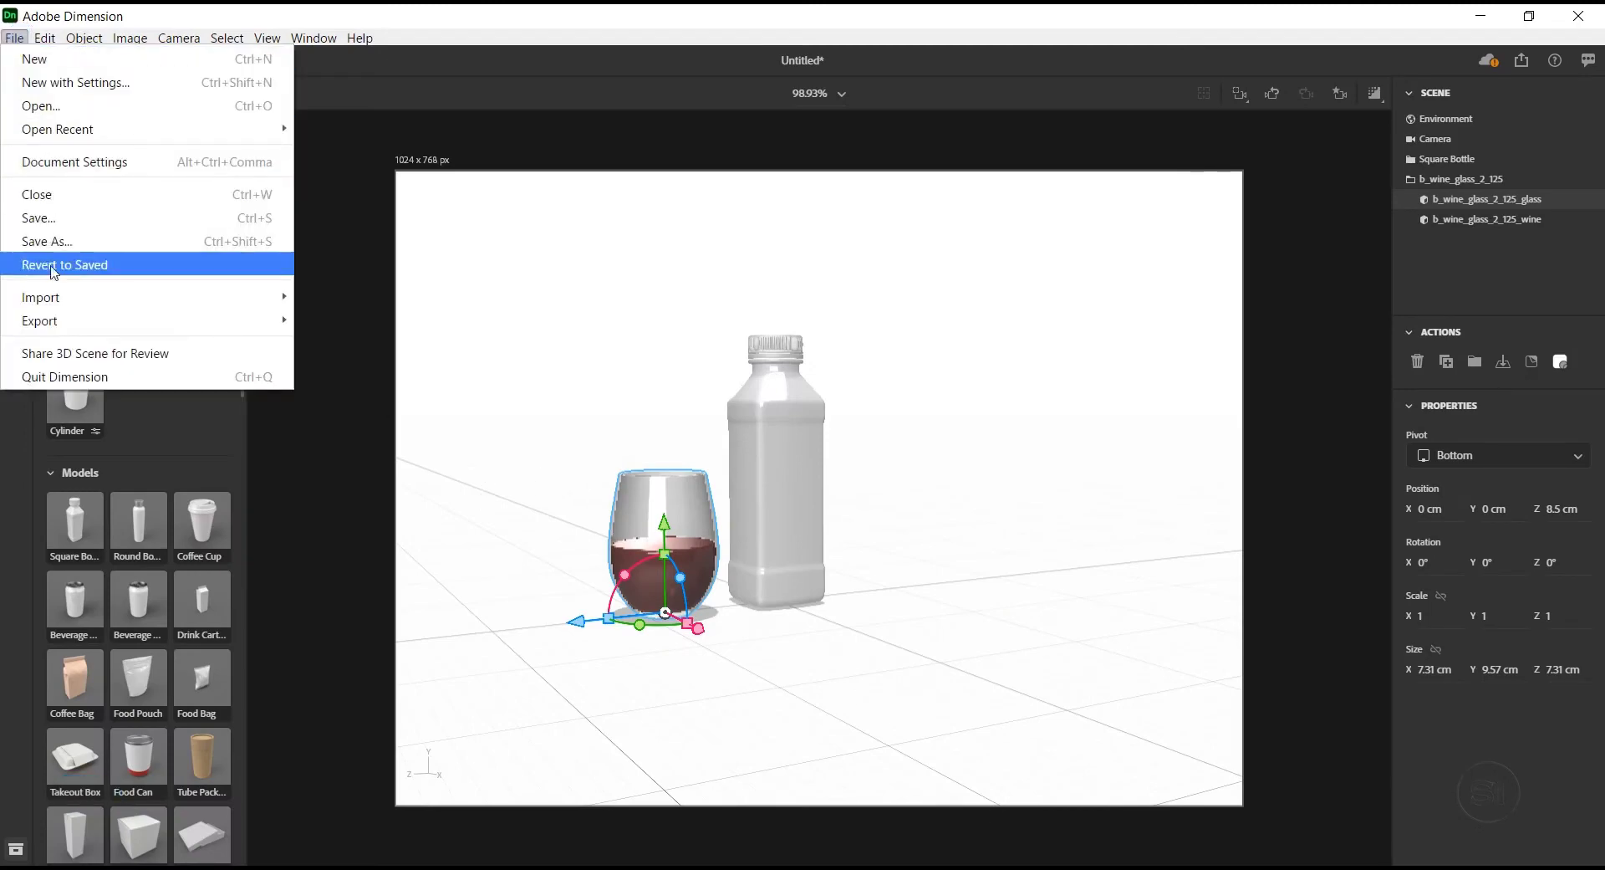
{"action": "left_click", "coordinate": [54, 296]}
{"action": "left_click", "coordinate": [392, 301]}
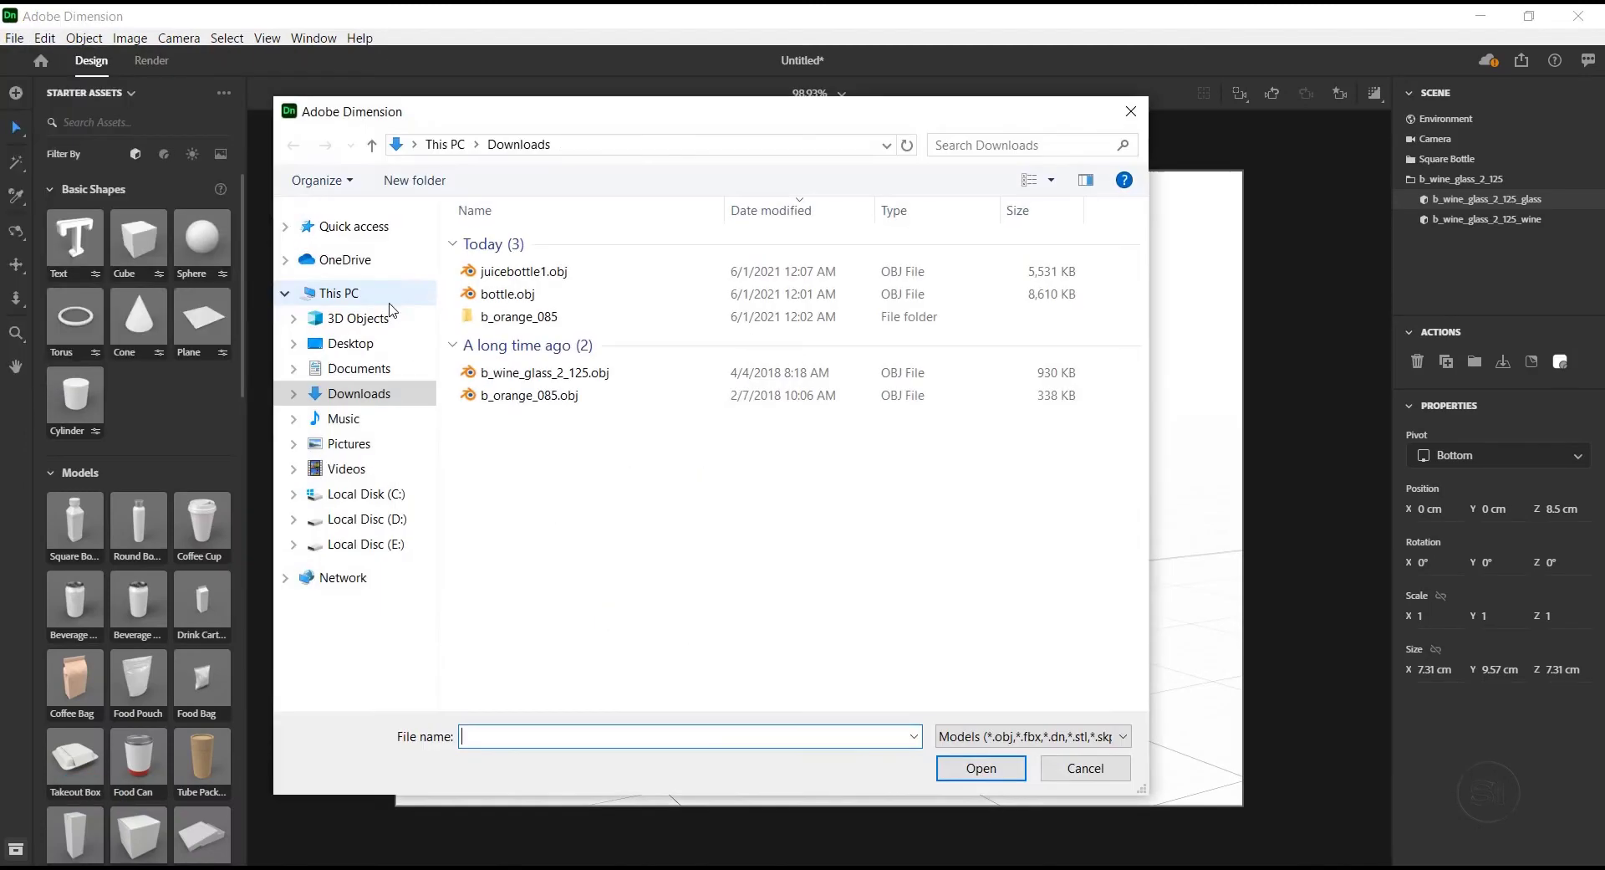
{"action": "left_click", "coordinate": [623, 273]}
{"action": "double_click", "coordinate": [573, 271]}
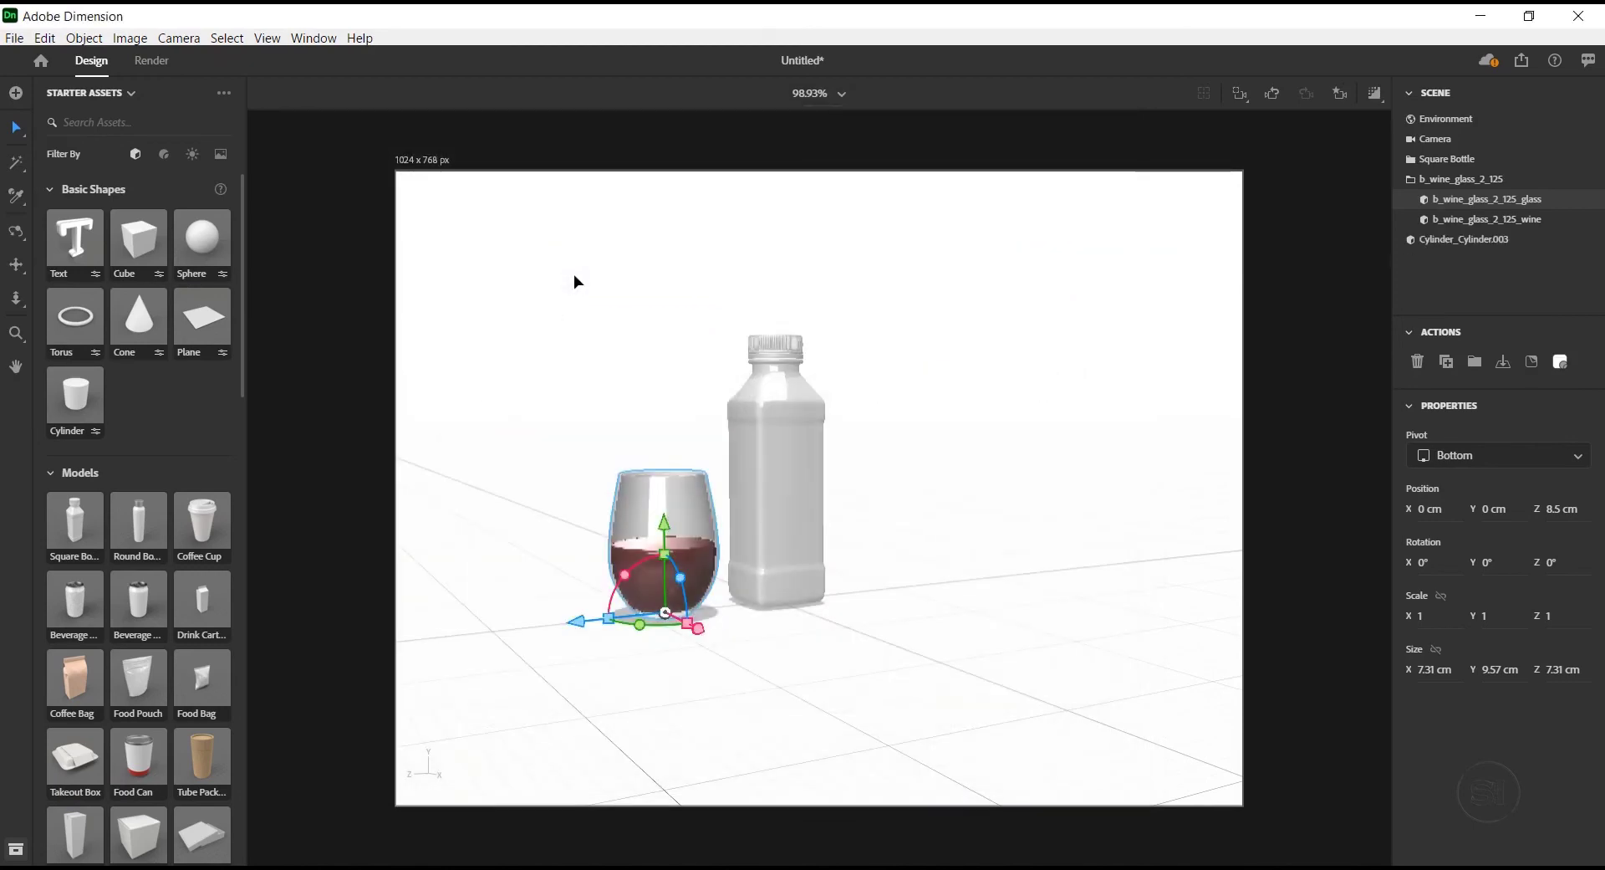
Move the imported bottle along the X axis to 7.8 cm, clear of the square bottle, keeping it unrotated
{"action": "left_click_drag", "start_coordinate": [820, 633], "coordinate": [875, 636]}
{"action": "left_click_drag", "start_coordinate": [836, 558], "coordinate": [1120, 523]}
{"action": "left_click", "coordinate": [1503, 363]}
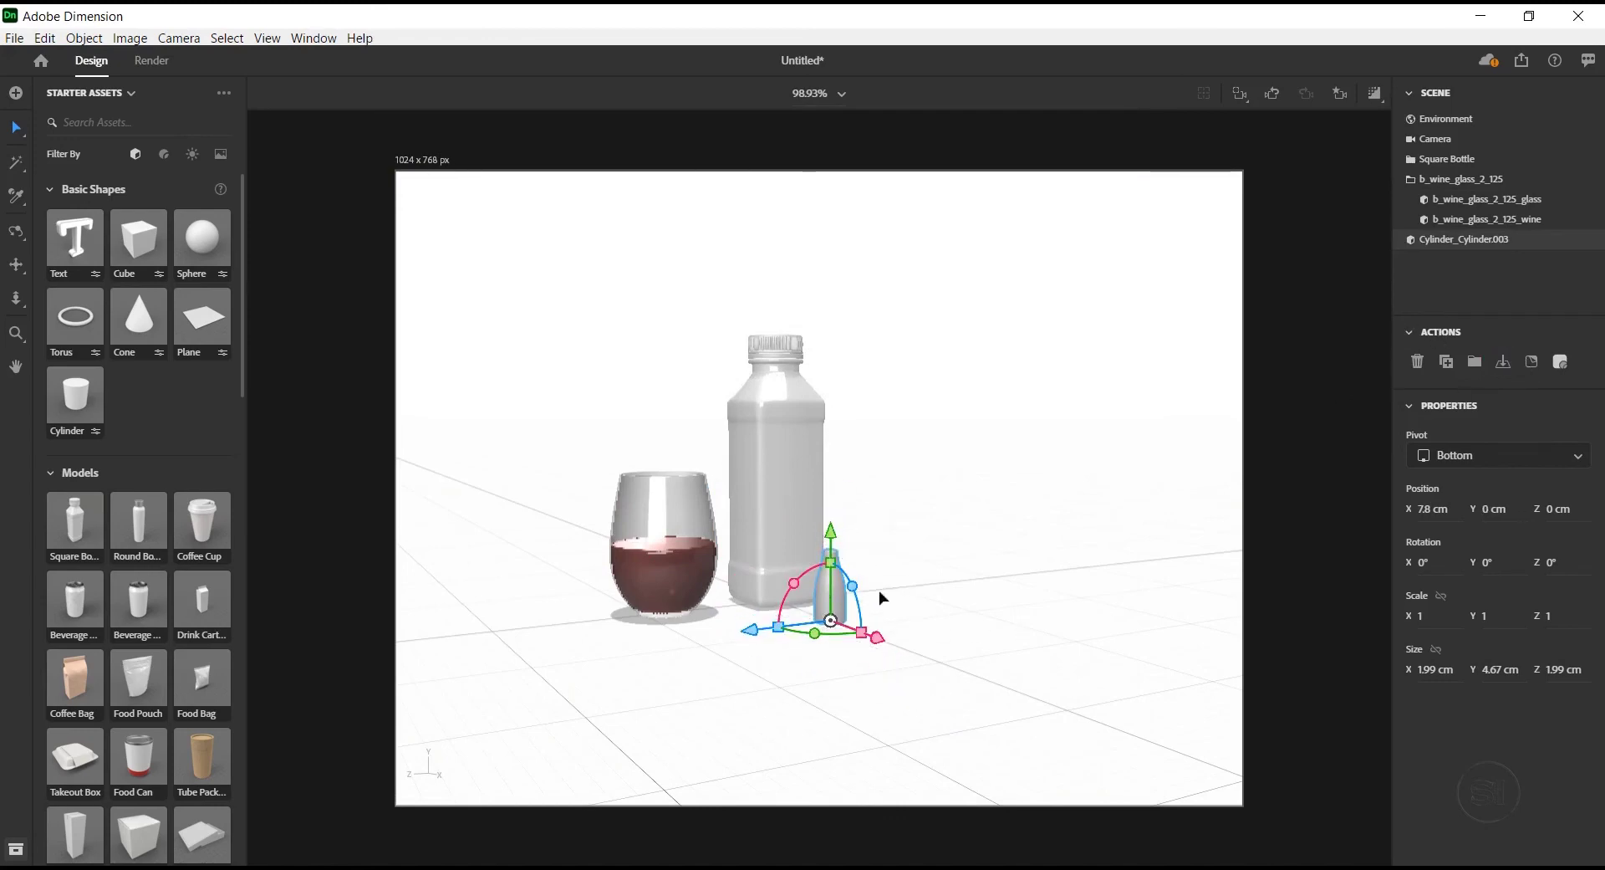
{"action": "left_click_drag", "start_coordinate": [842, 582], "coordinate": [950, 605]}
{"action": "key", "text": "ctrl+z"}
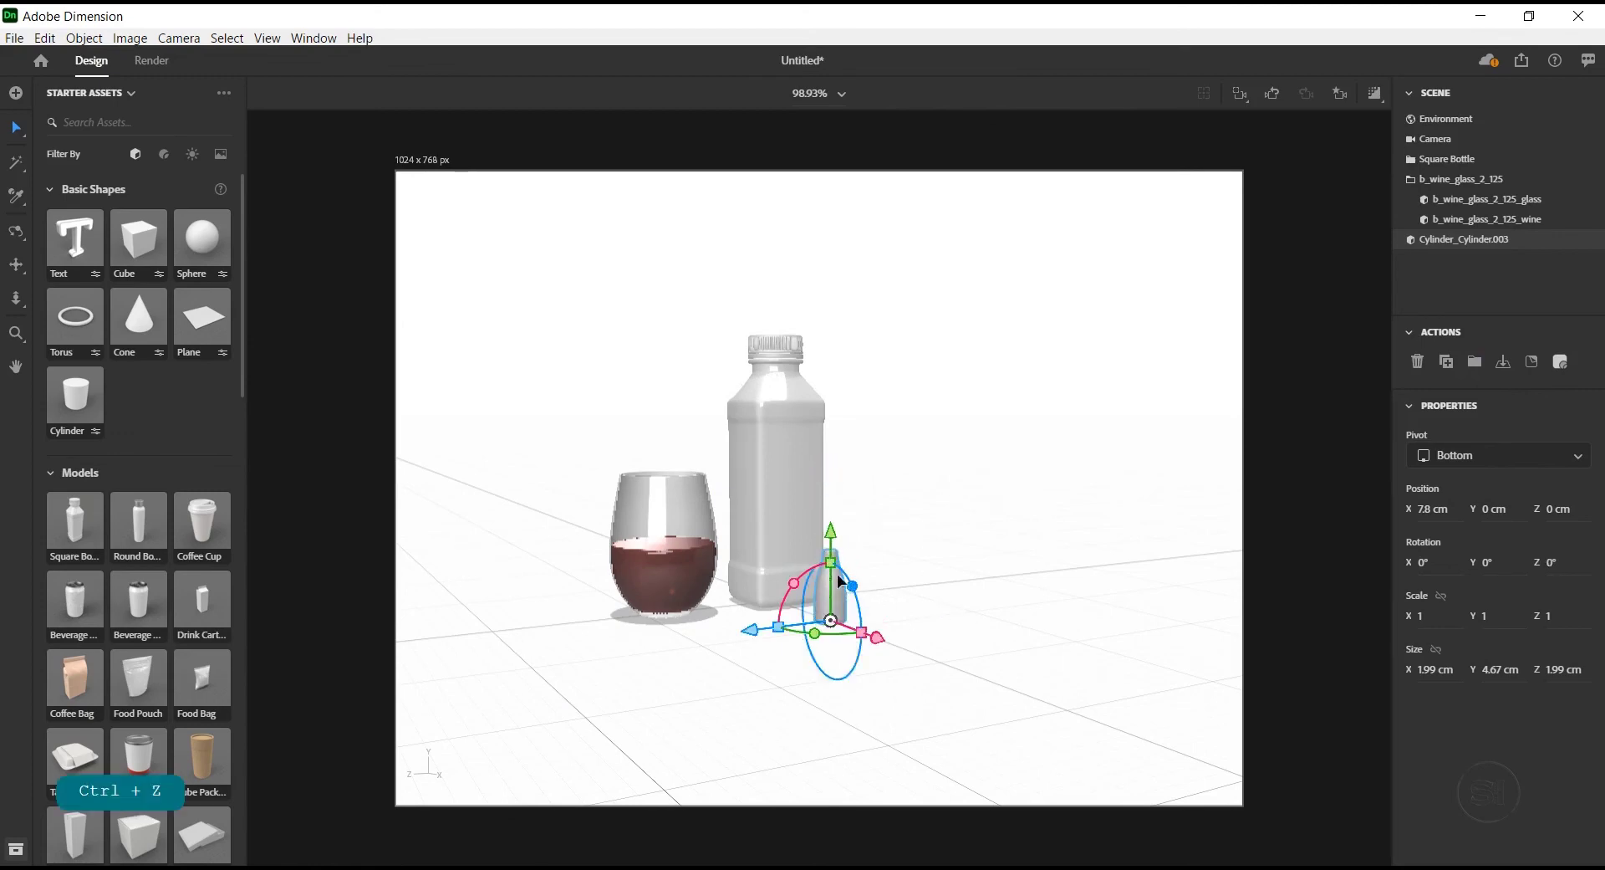
Scale the imported bottle to about 3.6 in X, 5.2 in Y and 3.6 in Z
{"action": "left_click_drag", "start_coordinate": [832, 567], "coordinate": [832, 355]}
{"action": "left_click_drag", "start_coordinate": [778, 626], "coordinate": [962, 676]}
{"action": "right_click_drag", "start_coordinate": [984, 593], "coordinate": [889, 677]}
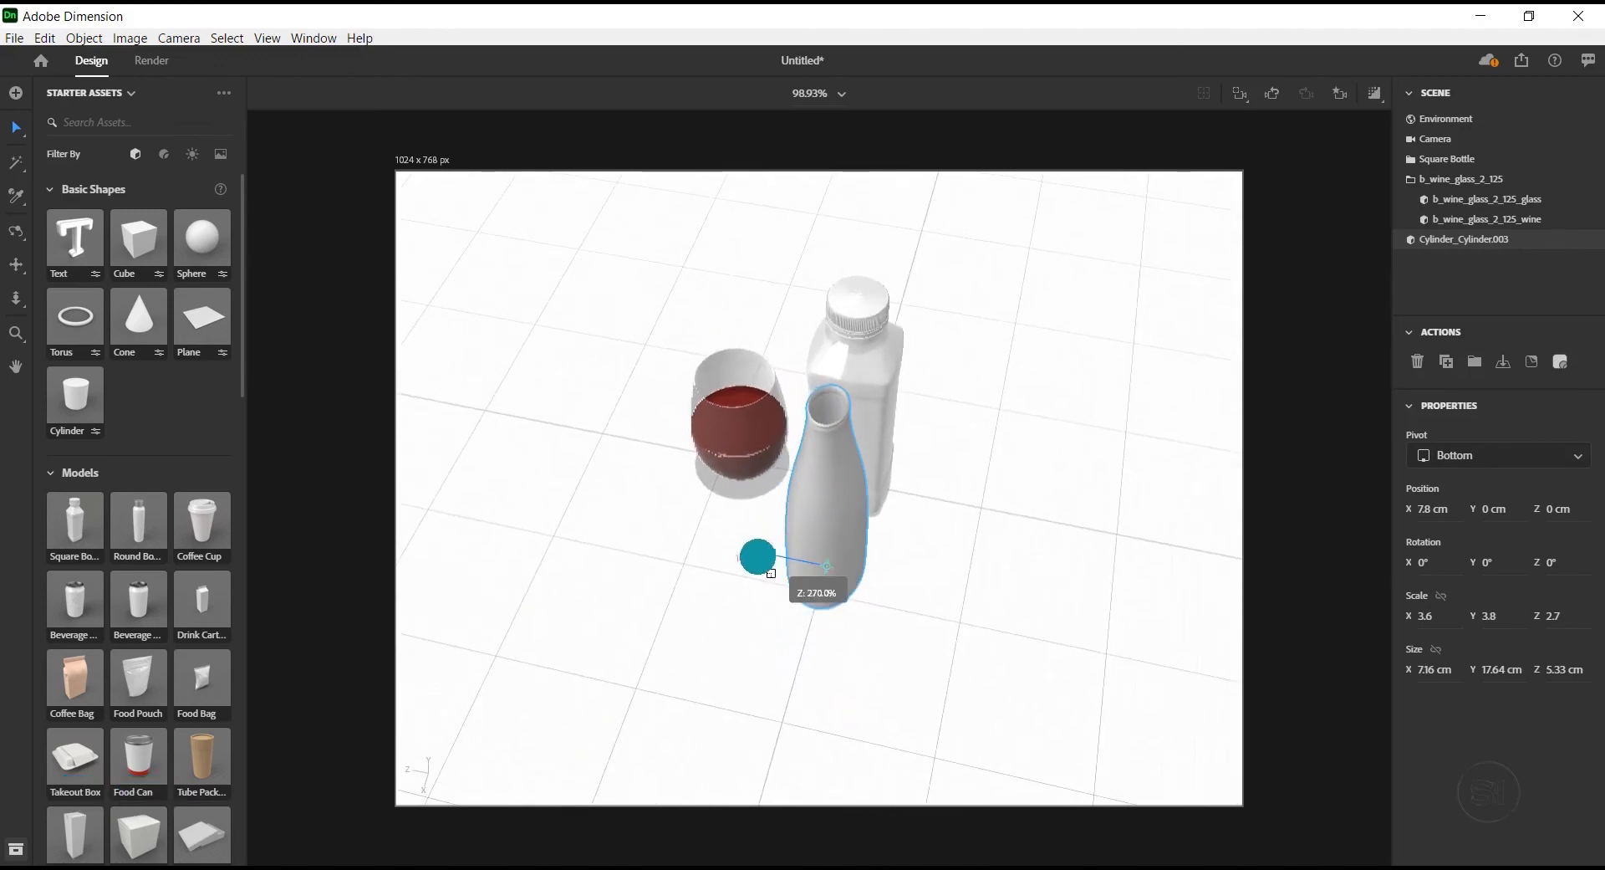
{"action": "left_click_drag", "start_coordinate": [769, 573], "coordinate": [758, 573]}
{"action": "mouse_move", "coordinate": [840, 533]}
{"action": "left_mouse_down"}
{"action": "mouse_move", "coordinate": [841, 507]}
{"action": "mouse_move", "coordinate": [843, 537]}
{"action": "left_mouse_up"}
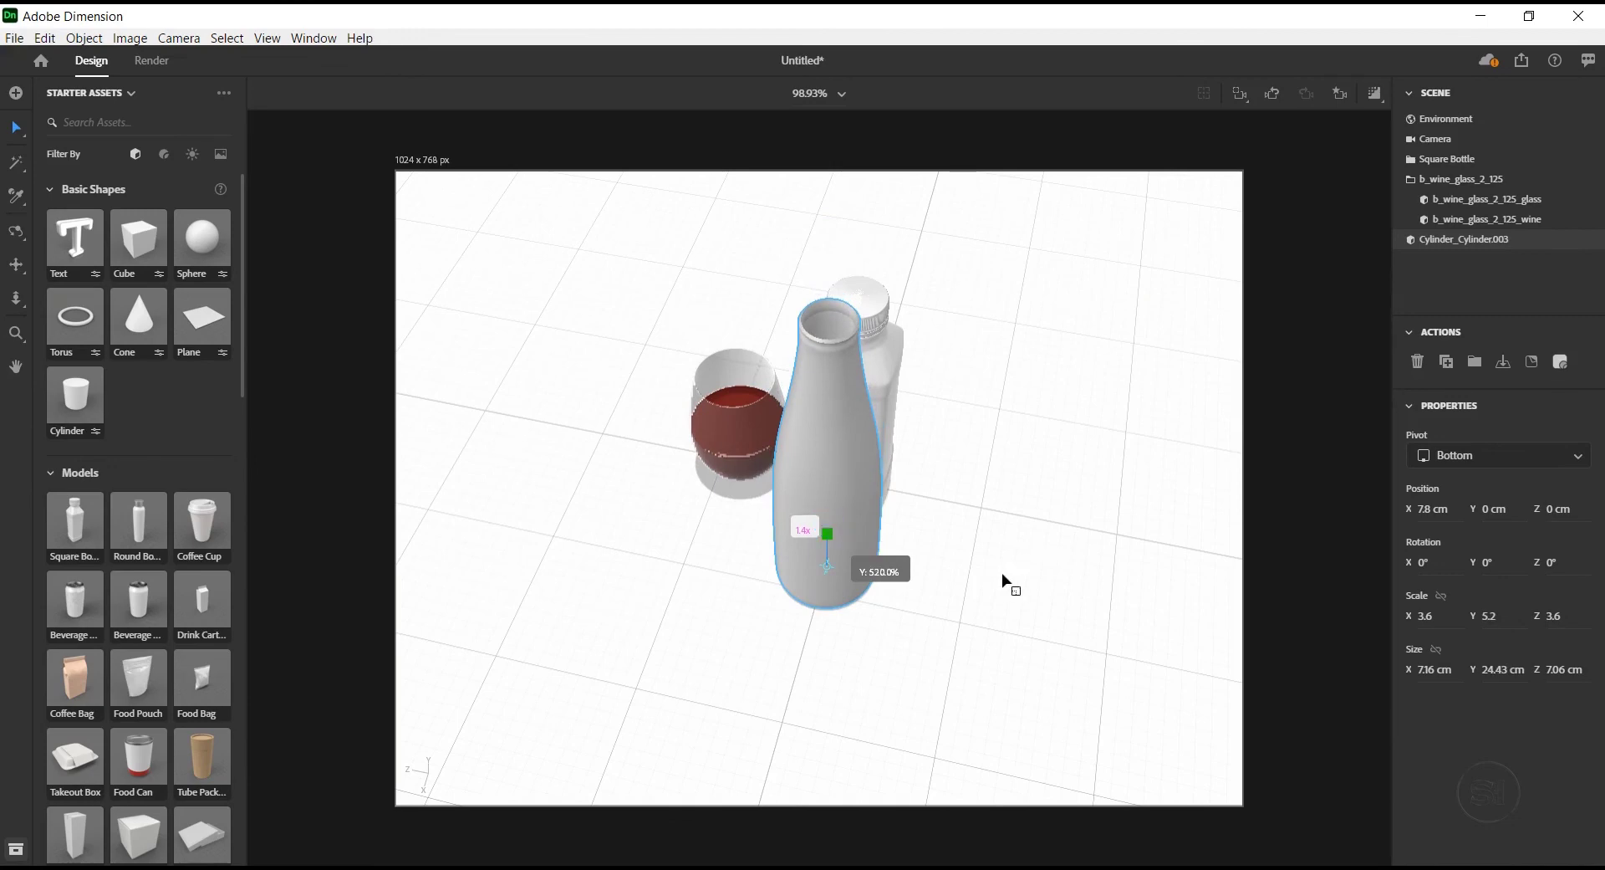
Delete the square bottle standing behind the wine glass
{"action": "right_click_drag", "start_coordinate": [1003, 563], "coordinate": [953, 585]}
{"action": "middle_click_drag", "start_coordinate": [954, 584], "coordinate": [976, 462]}
{"action": "right_click_drag", "start_coordinate": [976, 462], "coordinate": [911, 566]}
{"action": "right_click_drag", "start_coordinate": [805, 661], "coordinate": [958, 669]}
{"action": "left_click", "coordinate": [663, 423]}
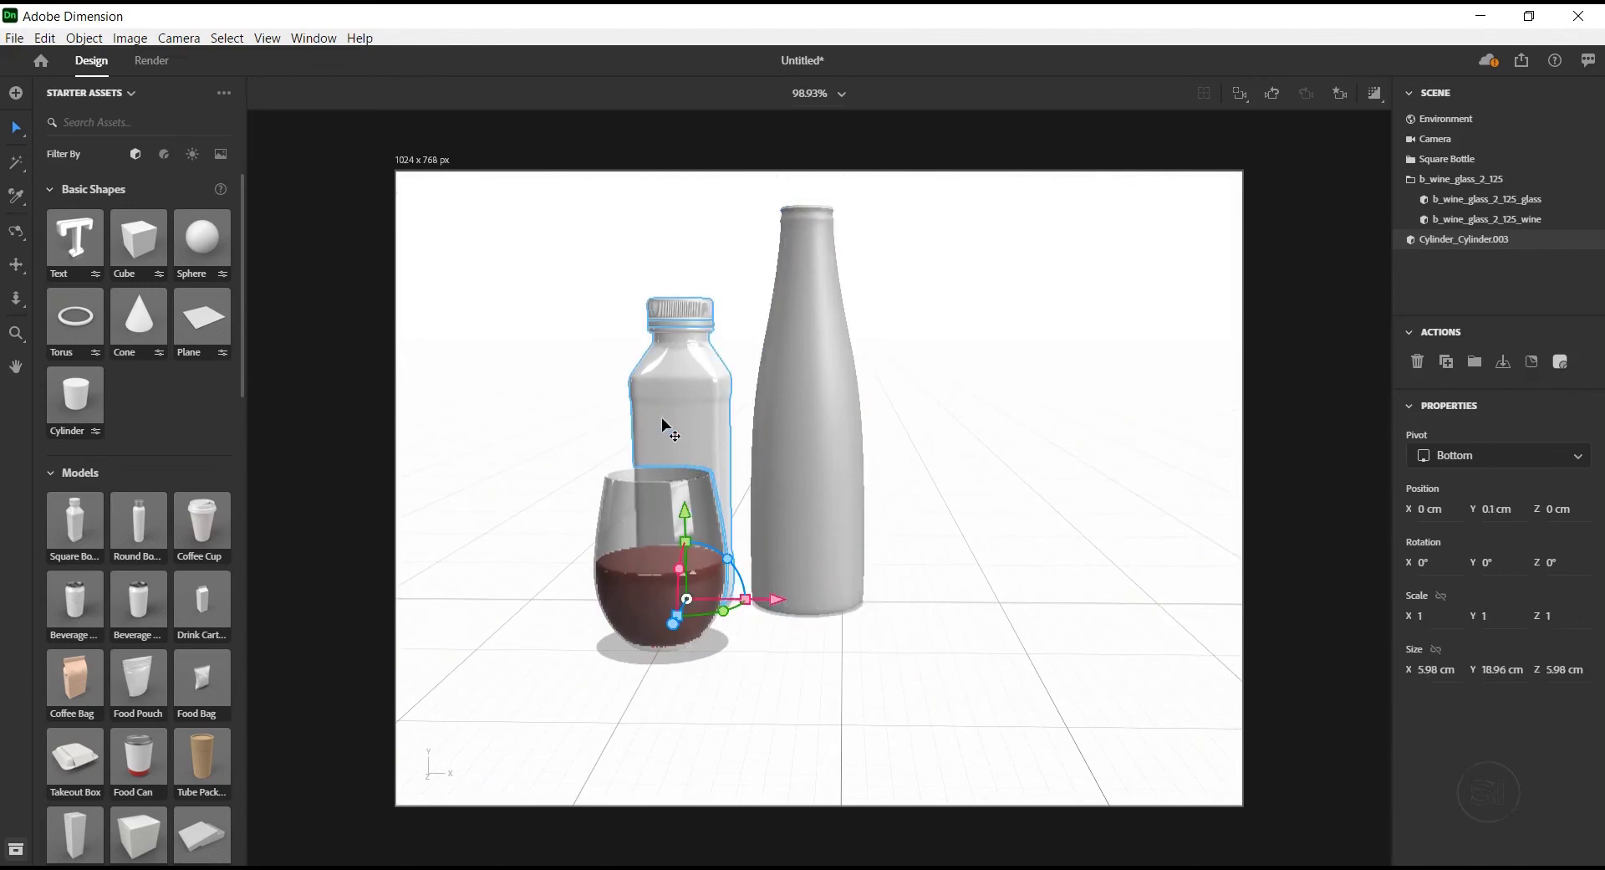
{"action": "left_click", "coordinate": [1417, 361]}
Move the tall imported bottle along the X axis to 6.8 cm, closer to the wine glass
{"action": "left_click", "coordinate": [826, 559]}
{"action": "left_click_drag", "start_coordinate": [901, 594], "coordinate": [899, 614]}
{"action": "right_click_drag", "start_coordinate": [896, 663], "coordinate": [823, 660]}
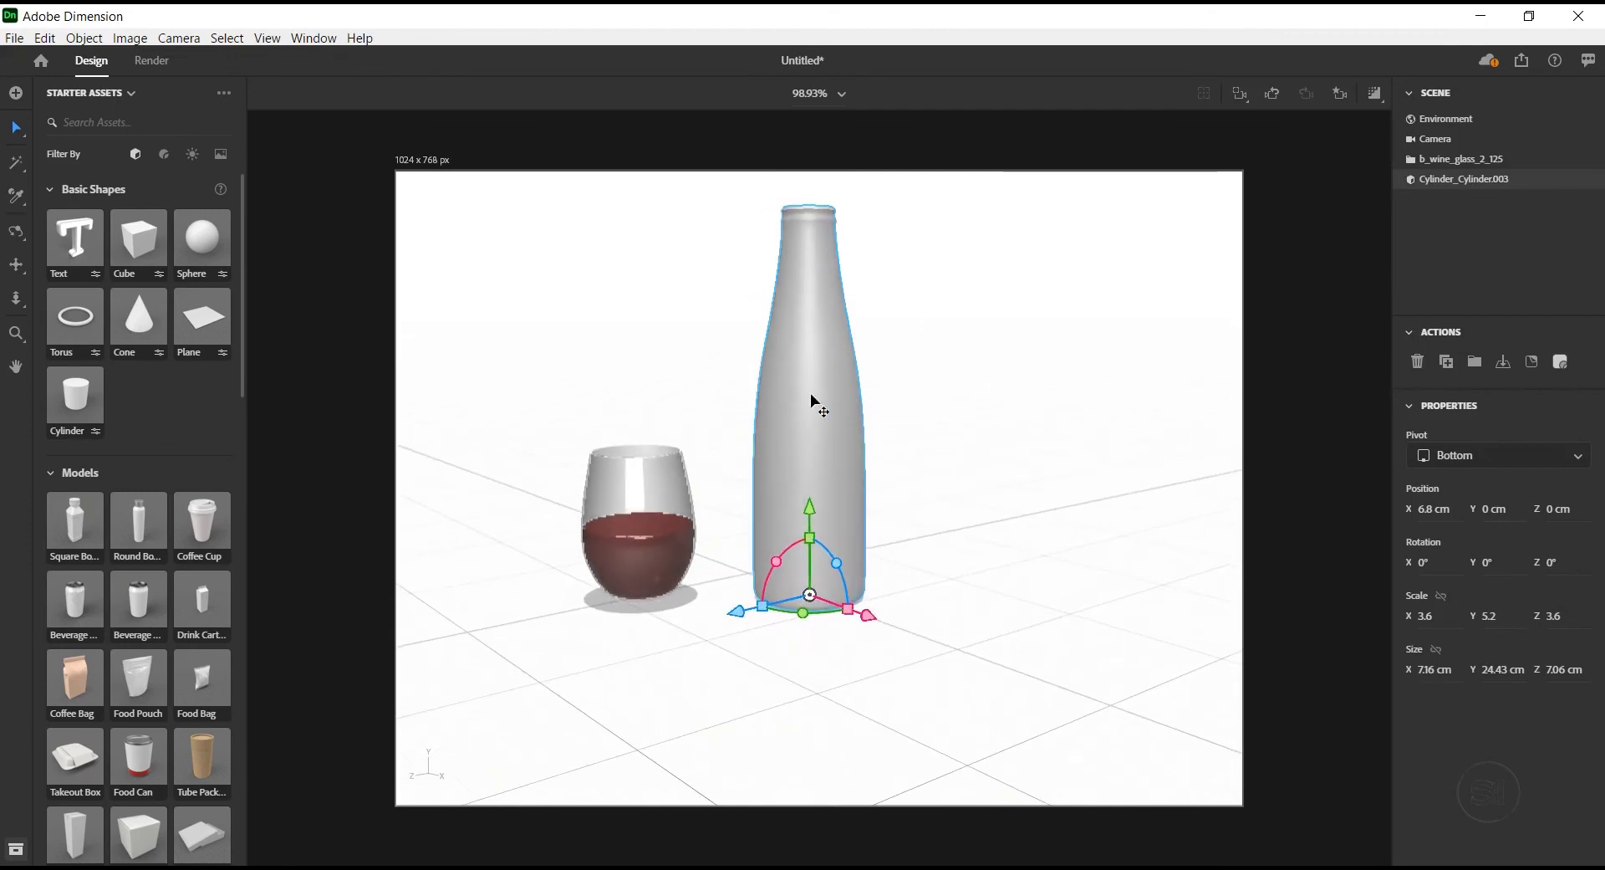
{"action": "mouse_move", "coordinate": [974, 606]}
{"action": "right_mouse_down"}
{"action": "mouse_move", "coordinate": [941, 604]}
{"action": "mouse_move", "coordinate": [932, 569]}
{"action": "mouse_move", "coordinate": [967, 566]}
{"action": "mouse_move", "coordinate": [916, 656]}
{"action": "right_mouse_up"}
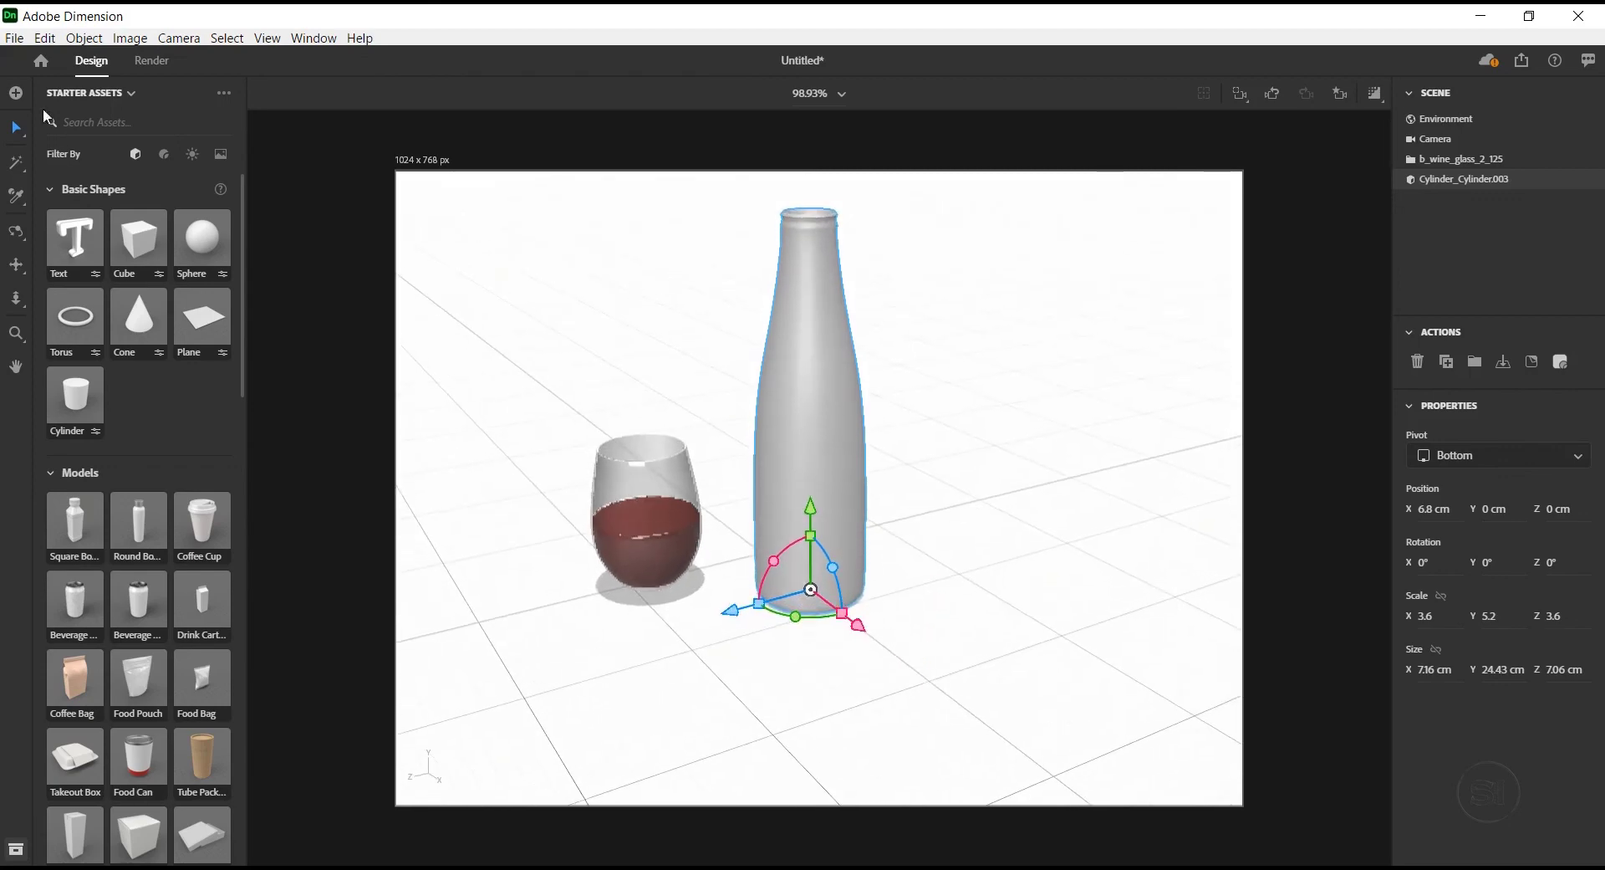
Apply the Frosted Glass standard material to the tall bottle and check it briefly in the render preview
{"action": "left_click", "coordinate": [164, 156]}
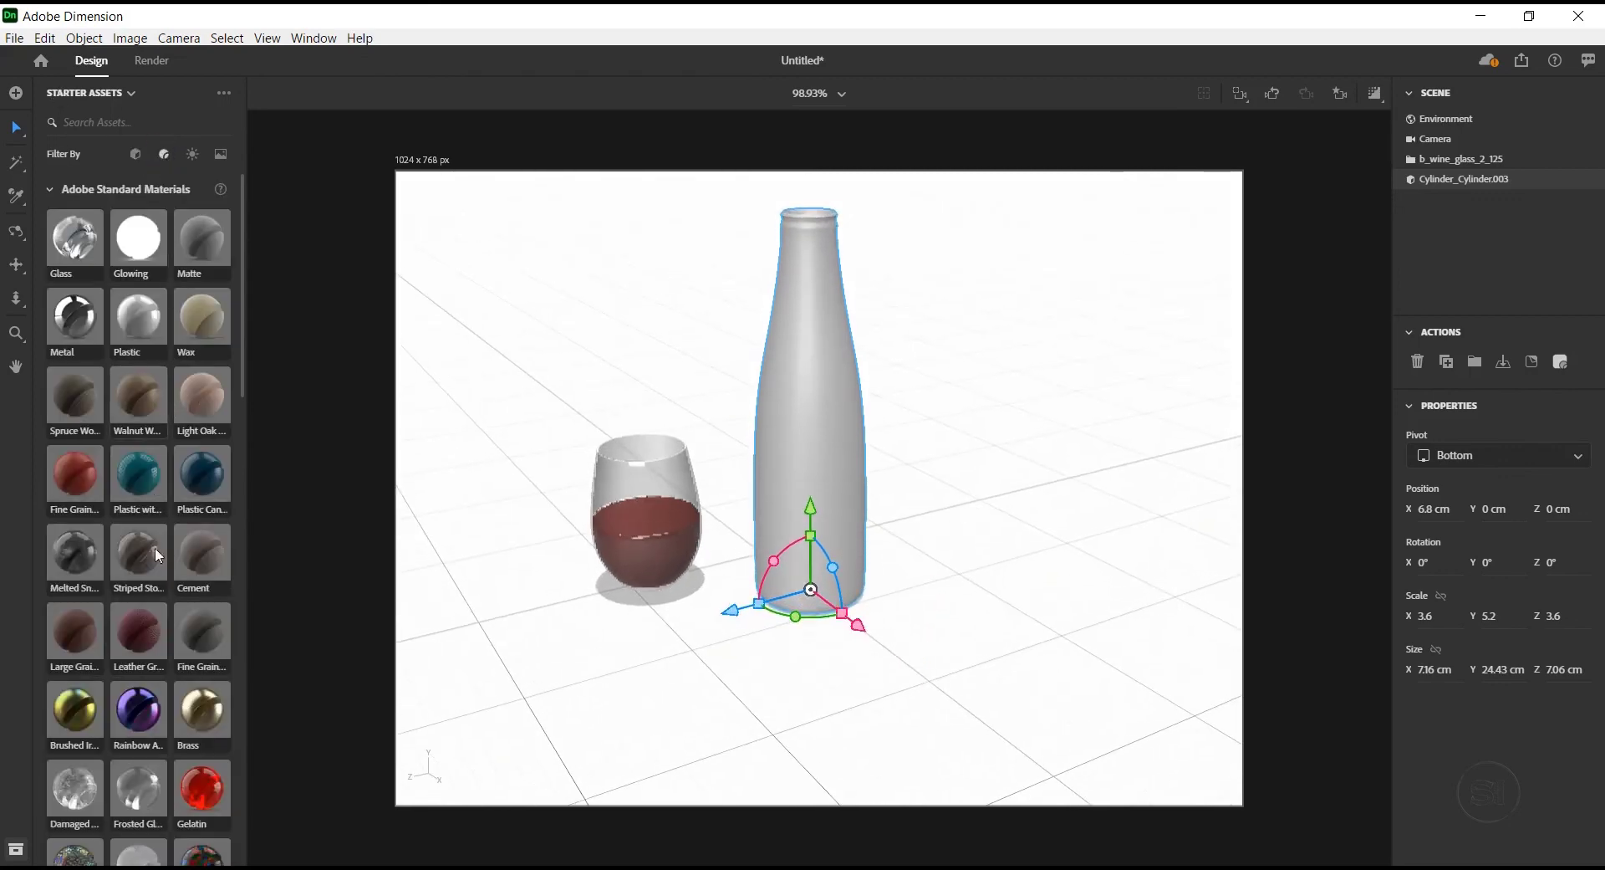
{"action": "scroll", "coordinate": [139, 498], "scroll_direction": "down", "scroll_amount": 2}
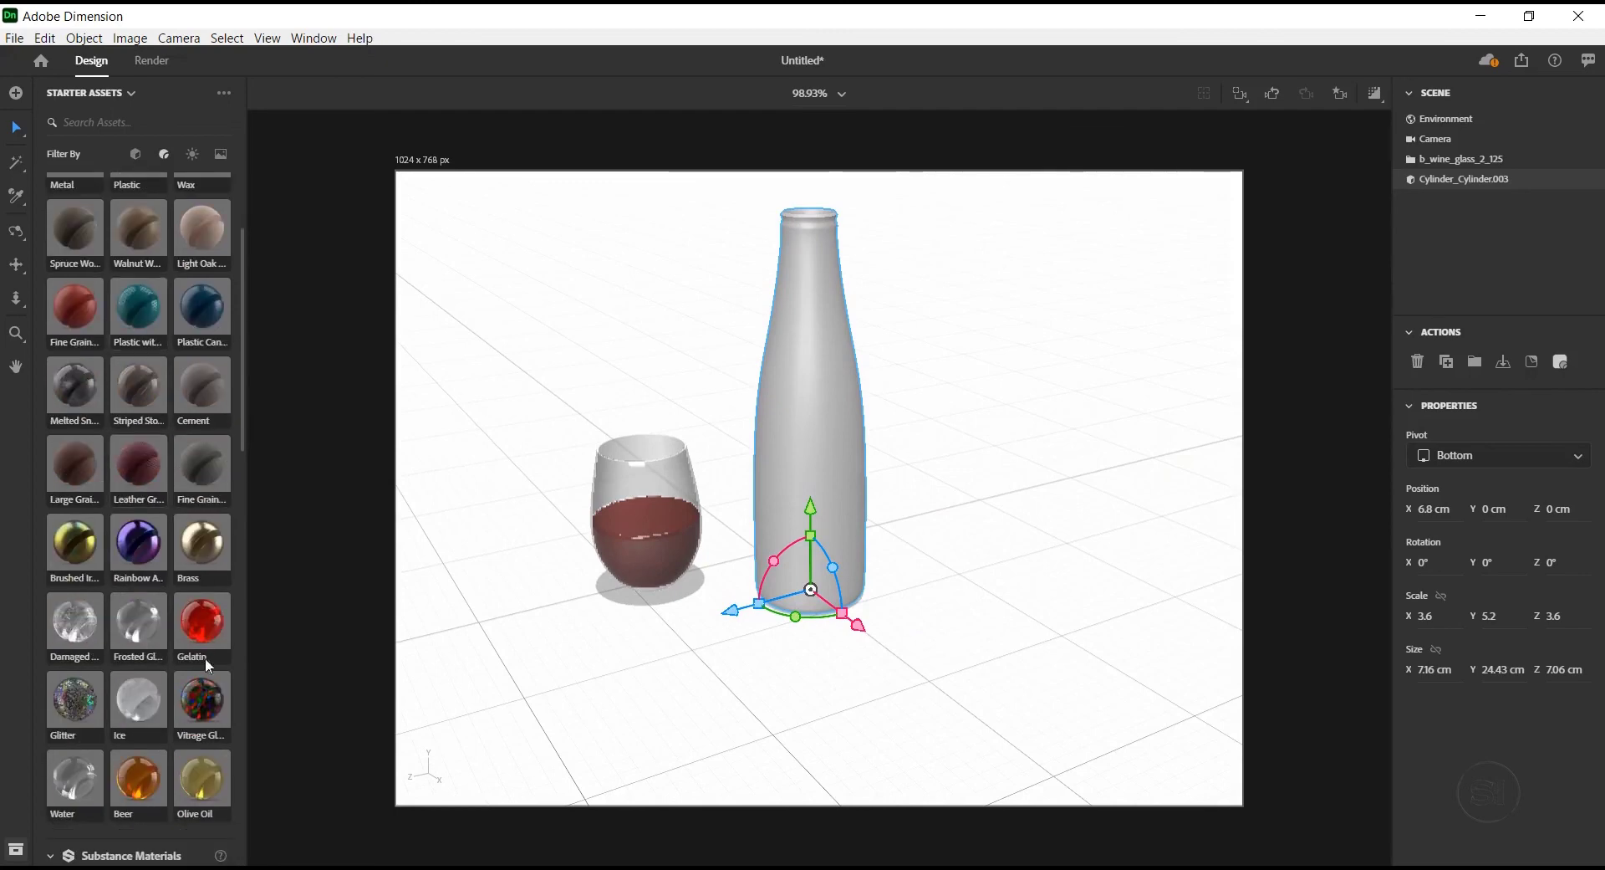
{"action": "left_click", "coordinate": [148, 626]}
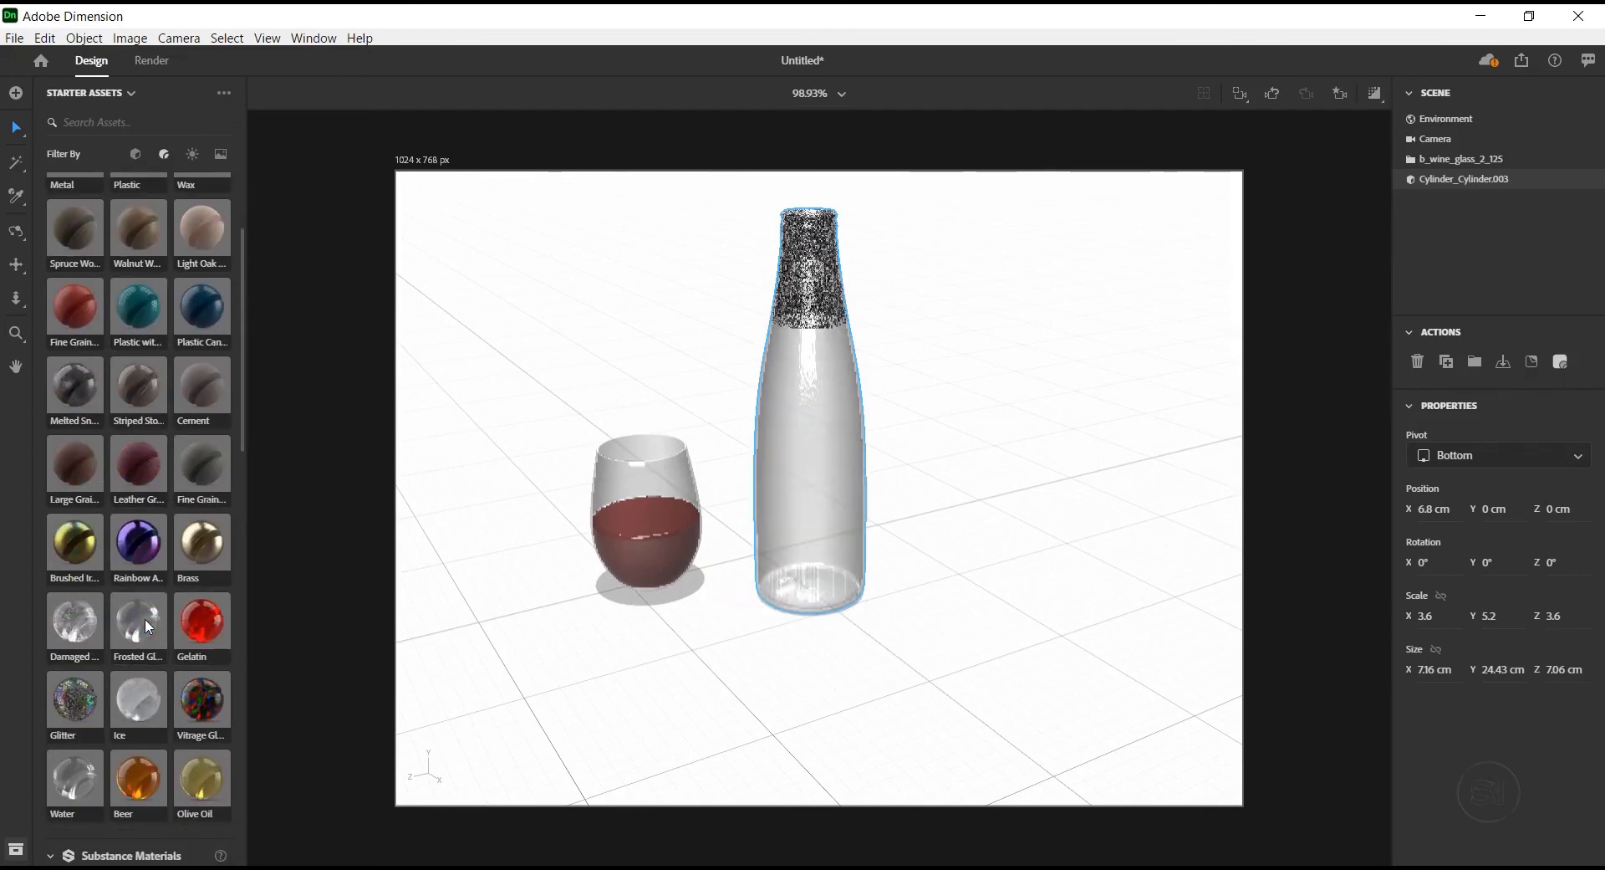
{"action": "left_click", "coordinate": [1376, 95]}
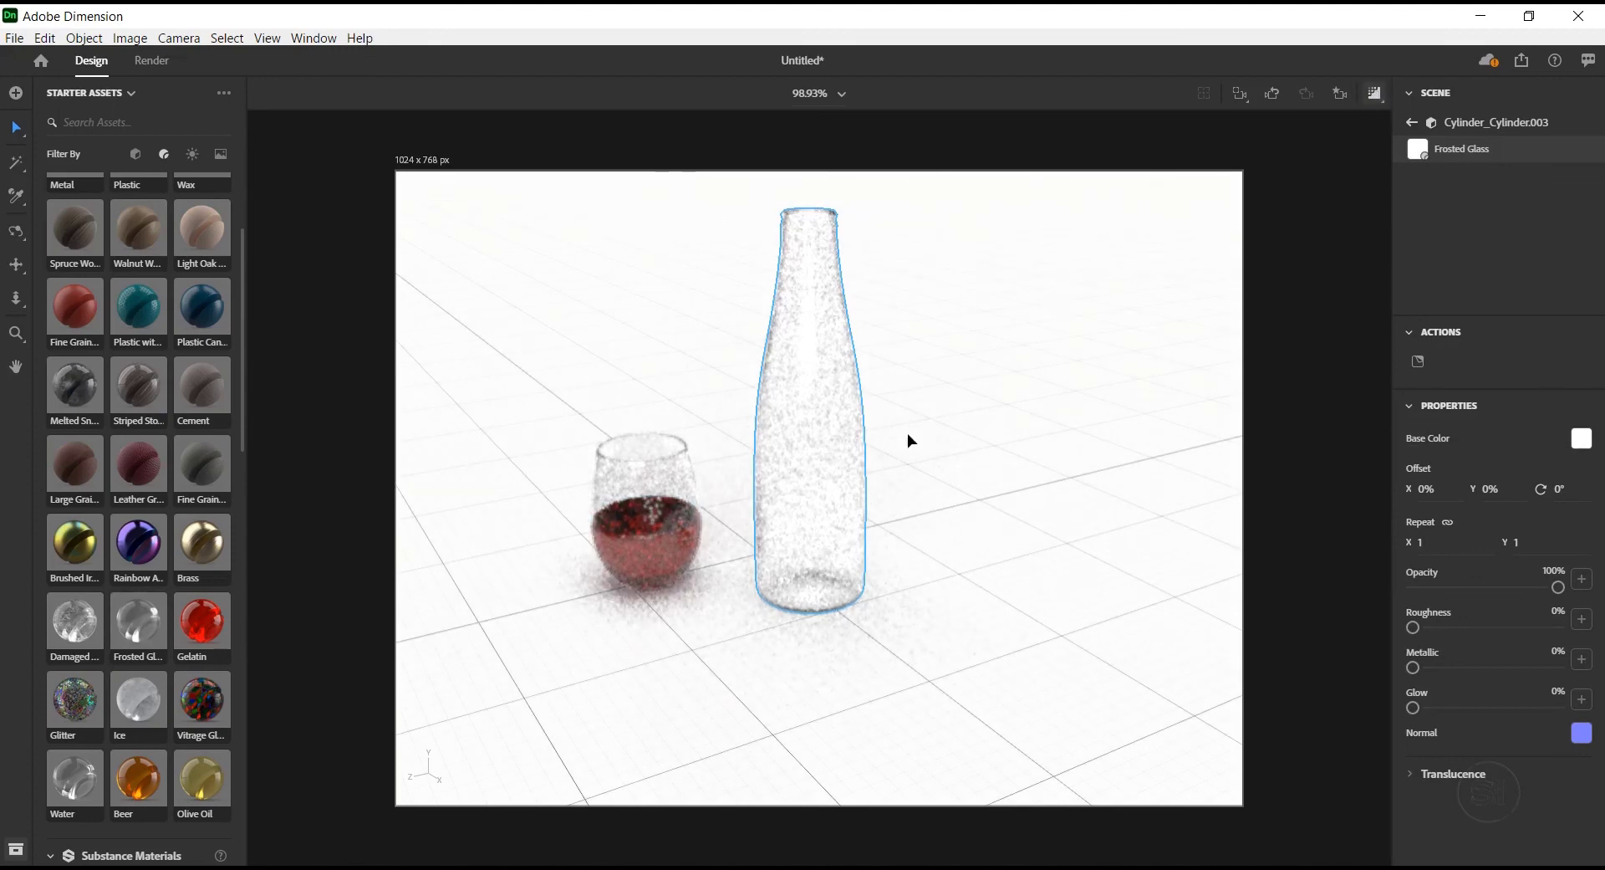
{"action": "left_click", "coordinate": [1381, 95]}
Apply the Beer material to the tall bottle, check it in the render preview and switch the preview off again
{"action": "scroll", "coordinate": [188, 502], "scroll_direction": "down", "scroll_amount": 4}
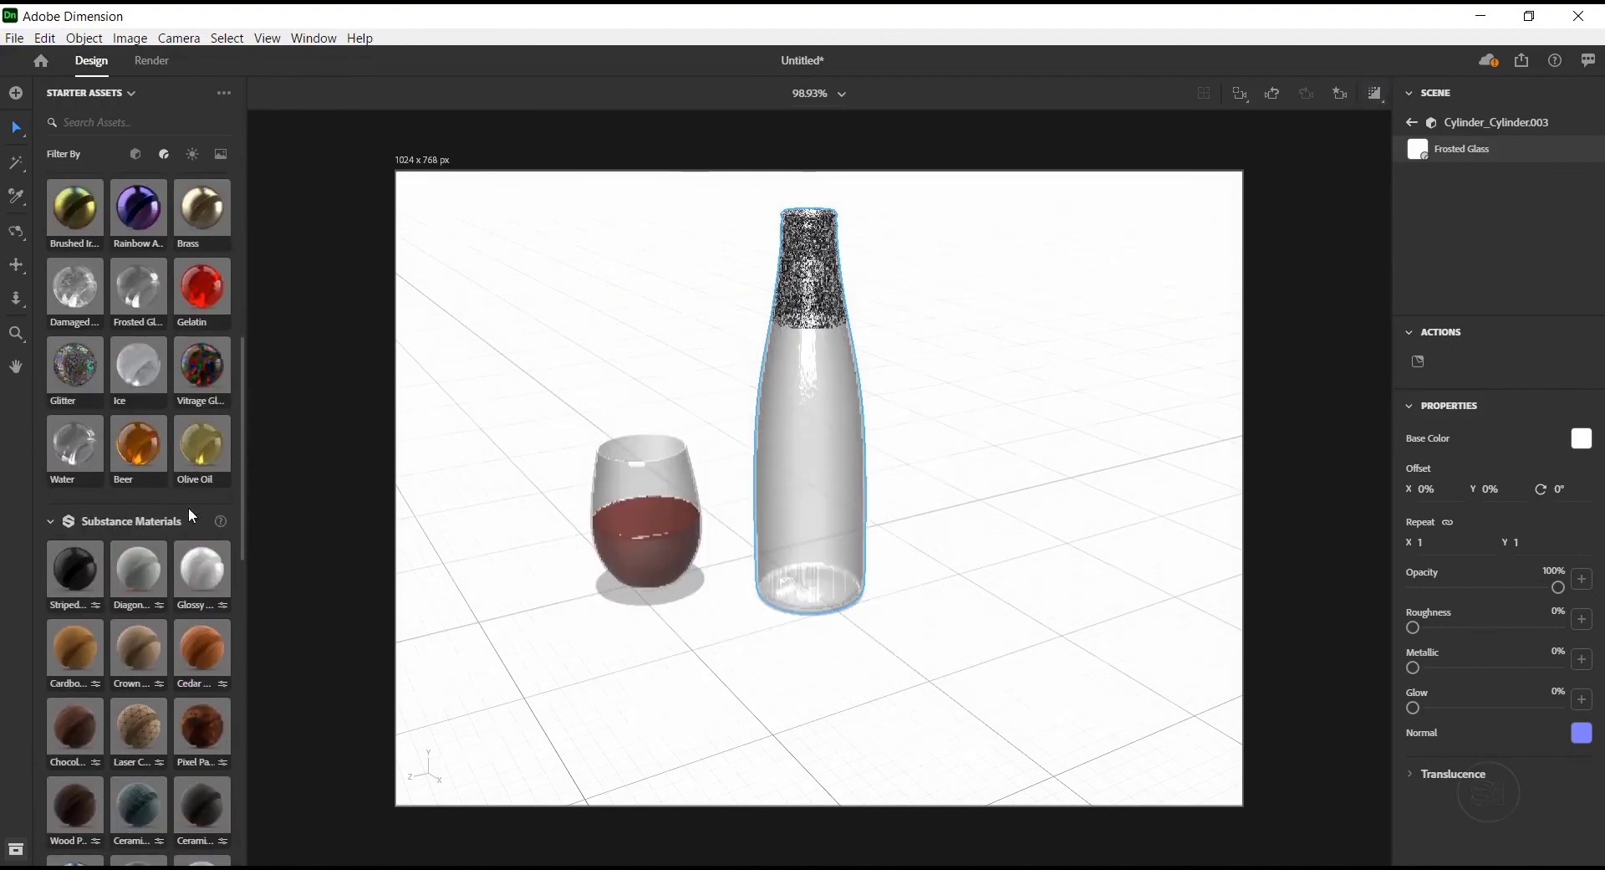
{"action": "left_click", "coordinate": [139, 444]}
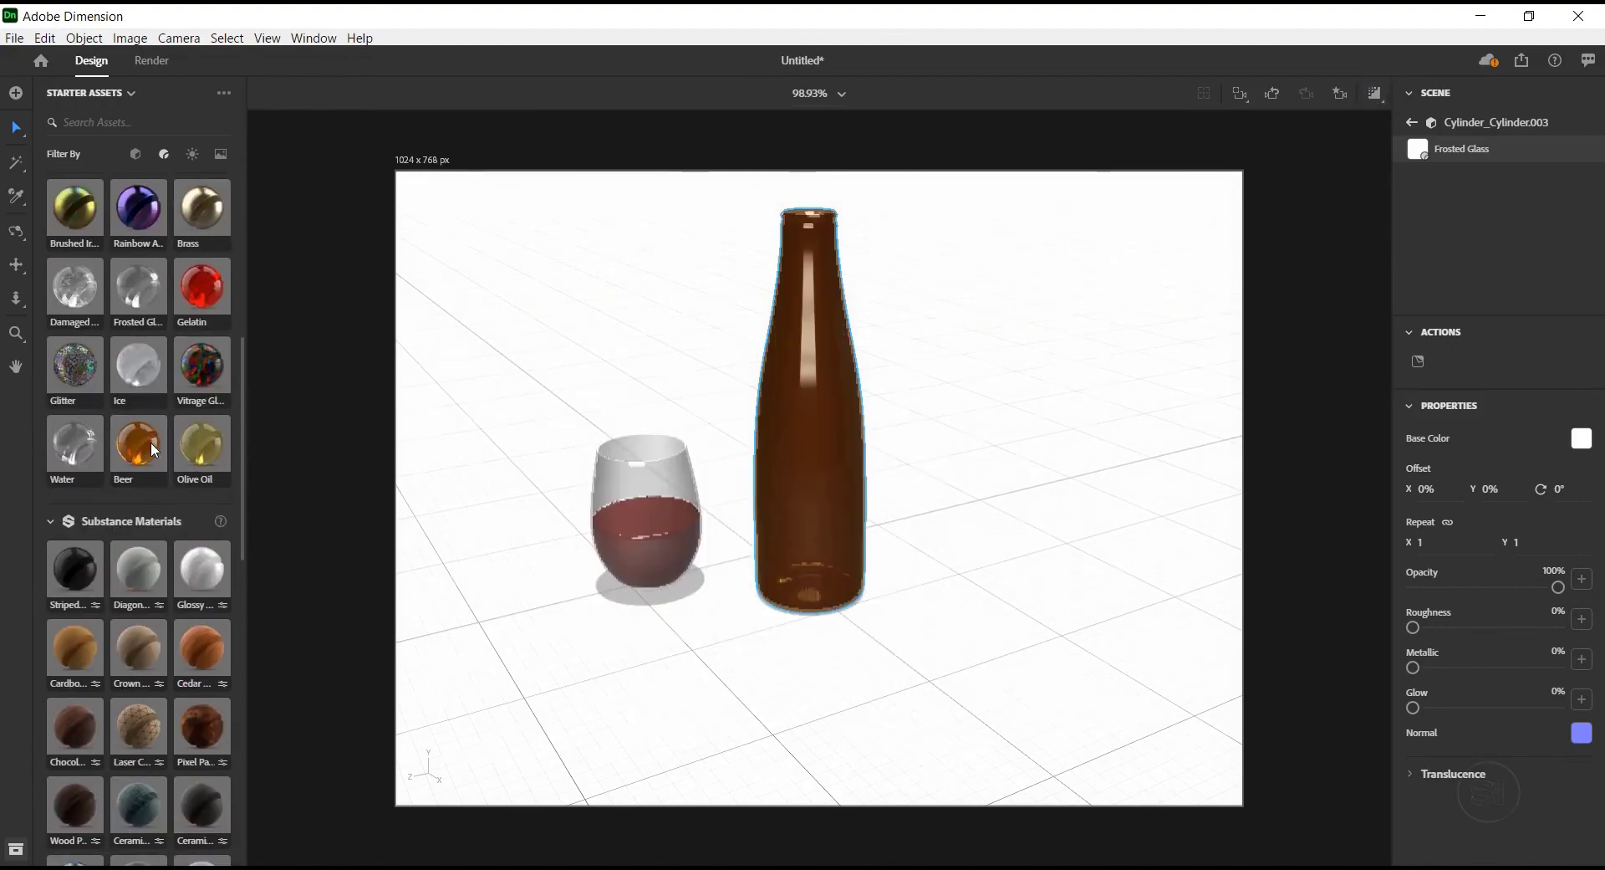
{"action": "left_click", "coordinate": [1375, 94]}
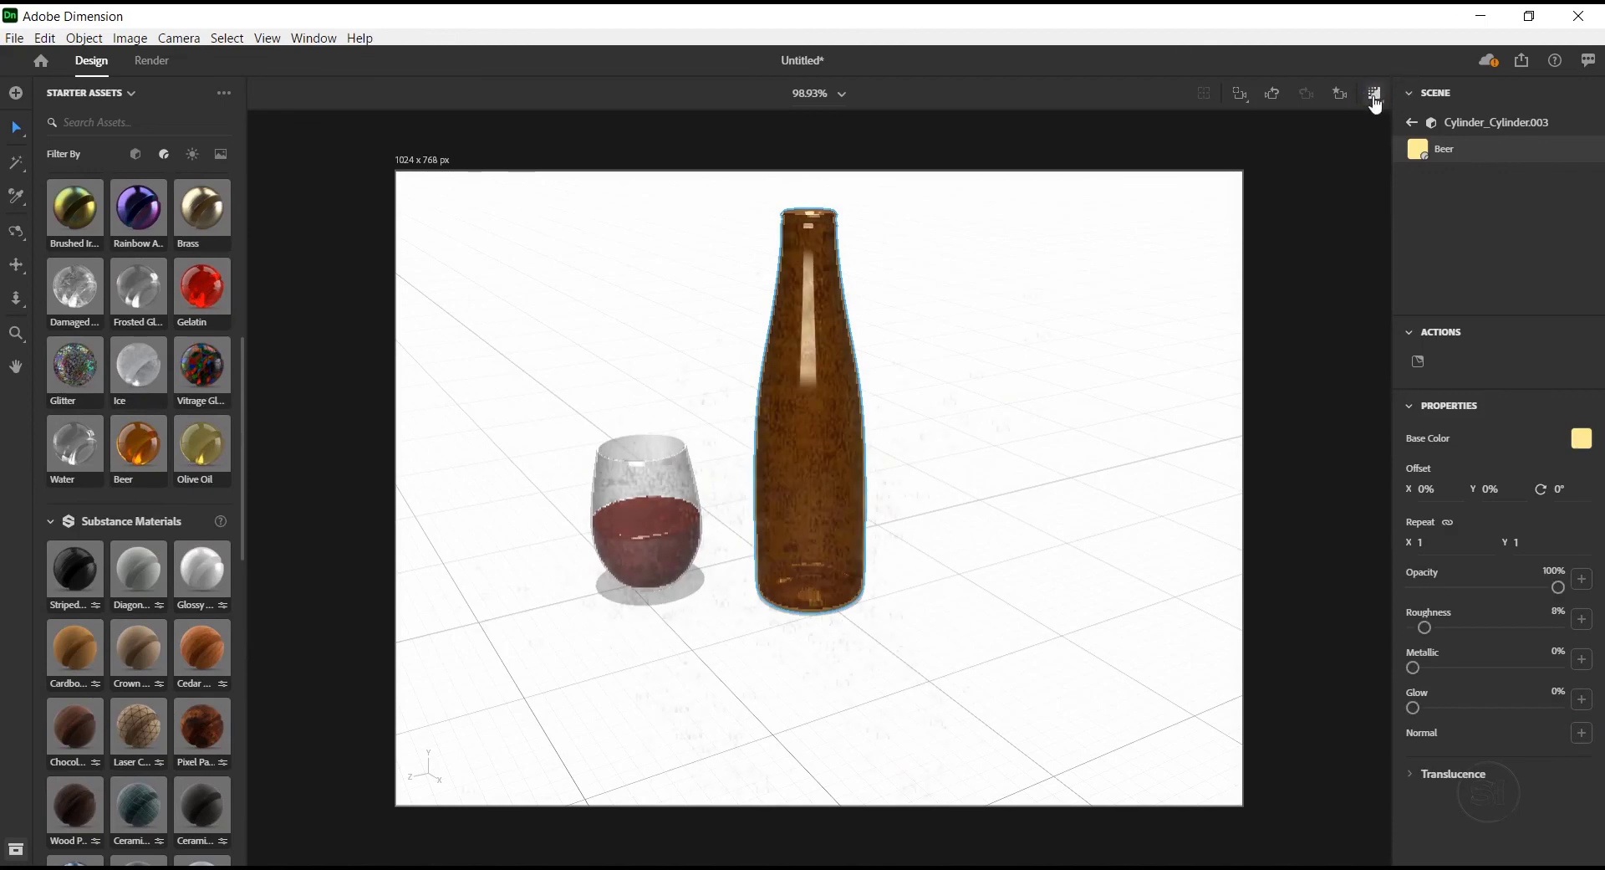
{"action": "left_click", "coordinate": [968, 255]}
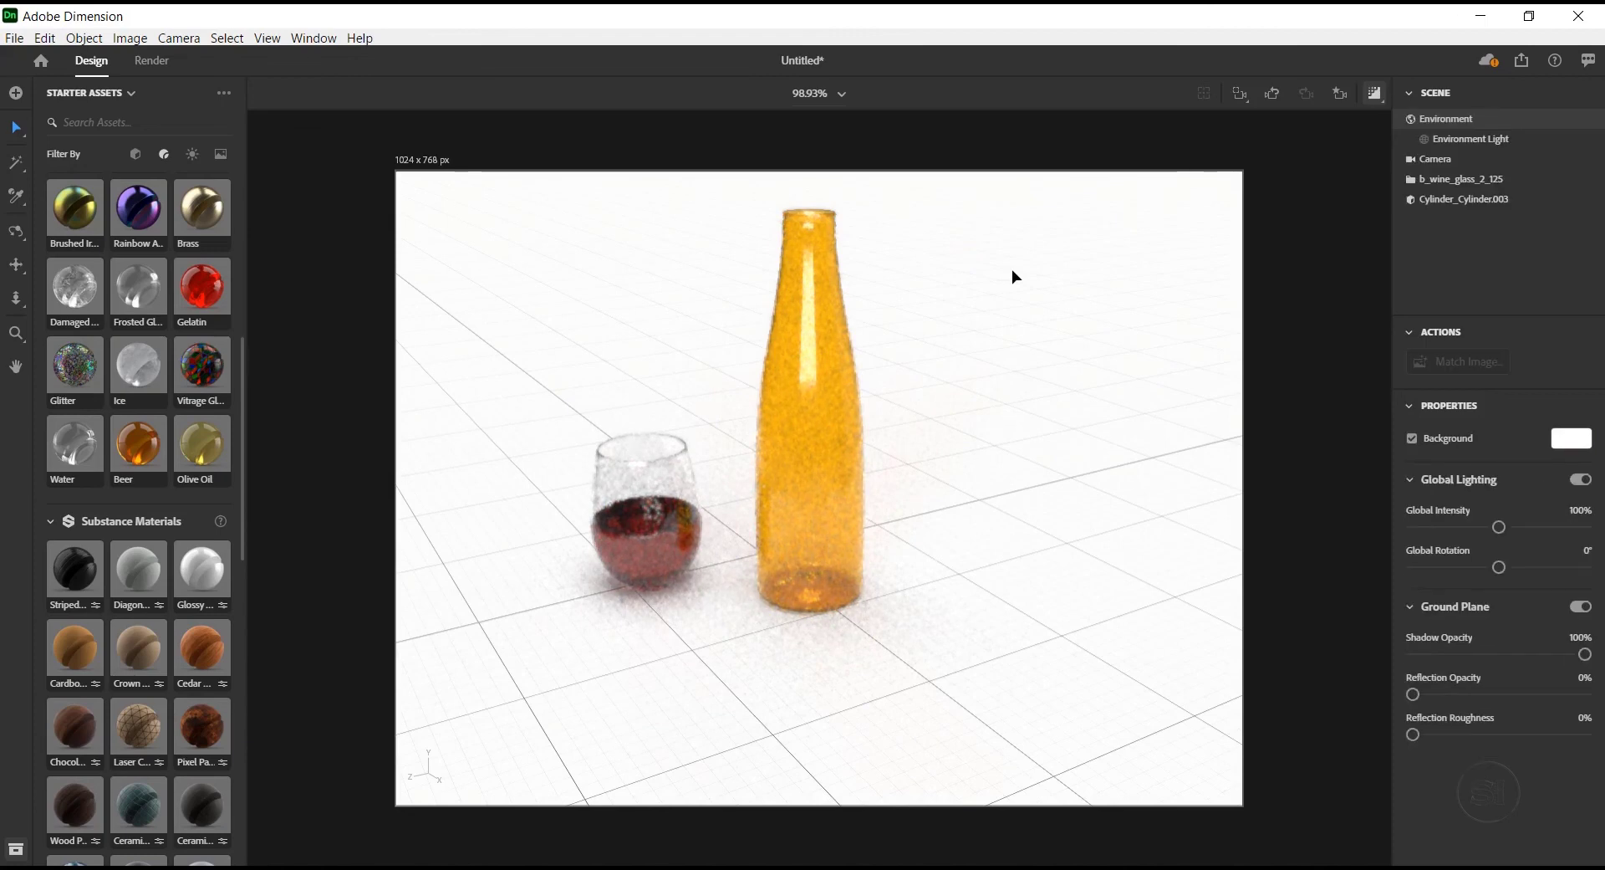
{"action": "left_click", "coordinate": [1373, 99]}
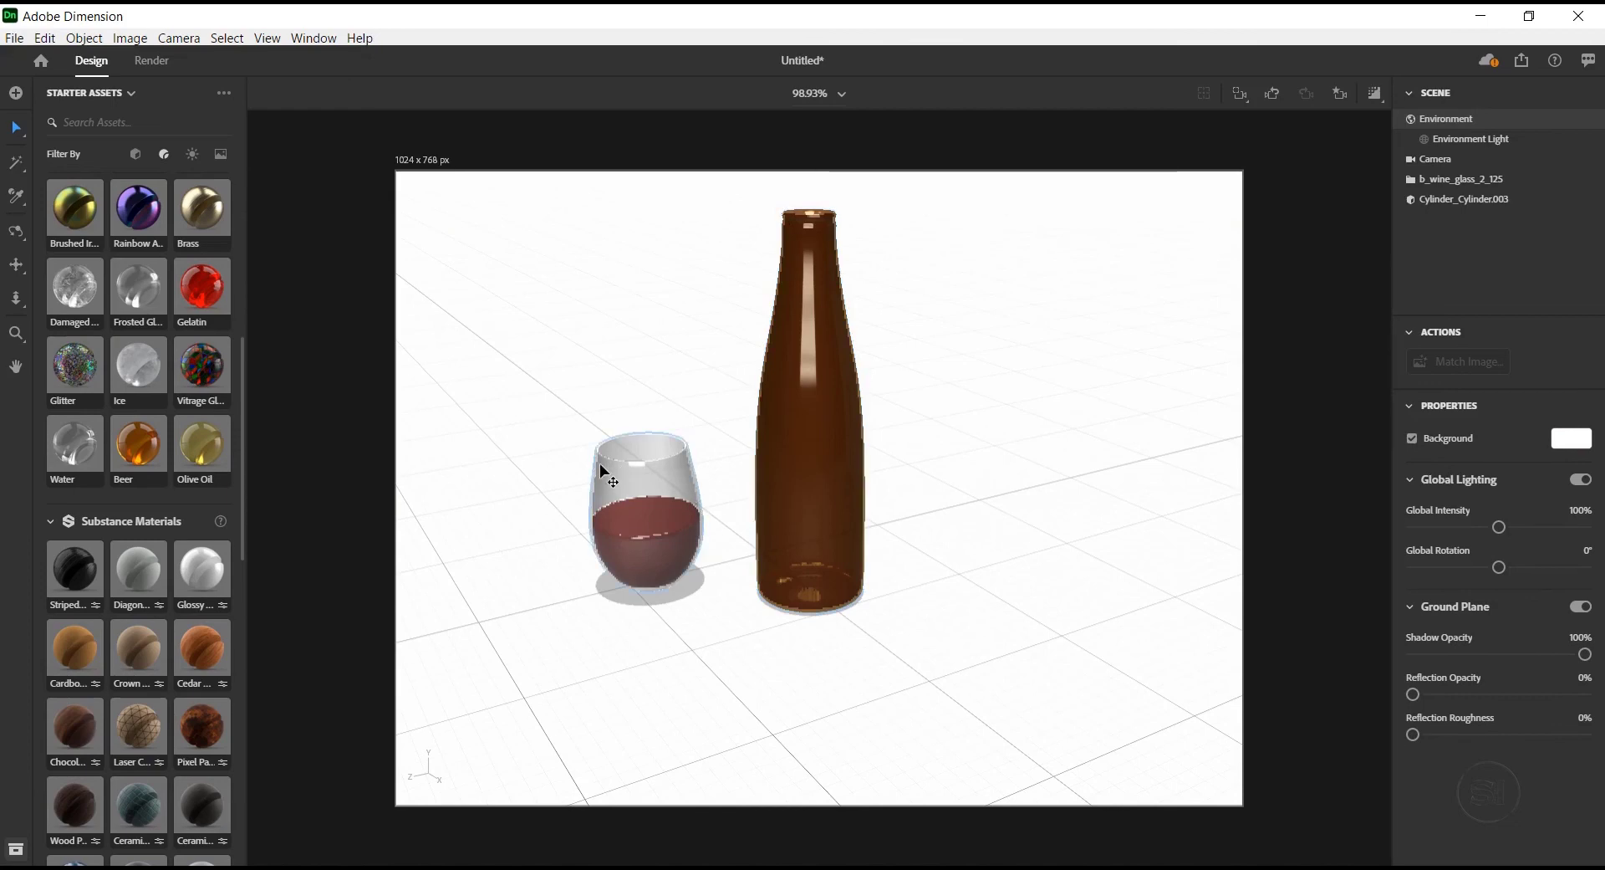